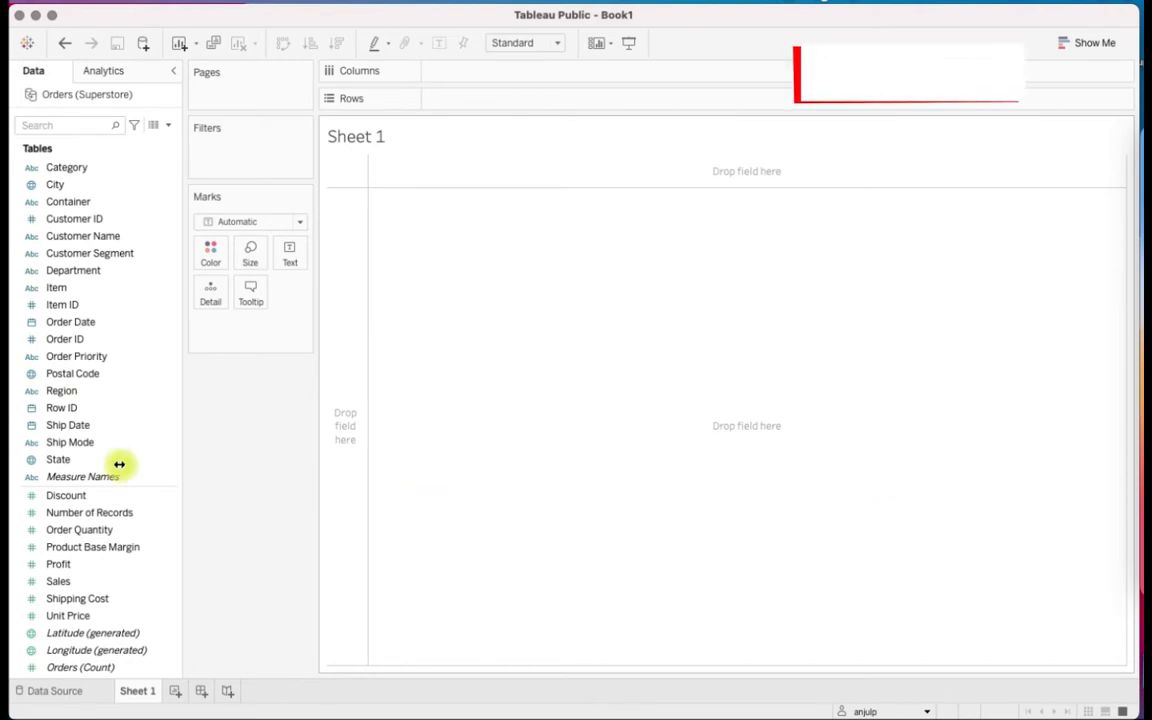
Build a bar chart with Sales on columns and all members of Customer Name on rows, sorted by descending sales
{"action": "left_click", "coordinate": [110, 547]}
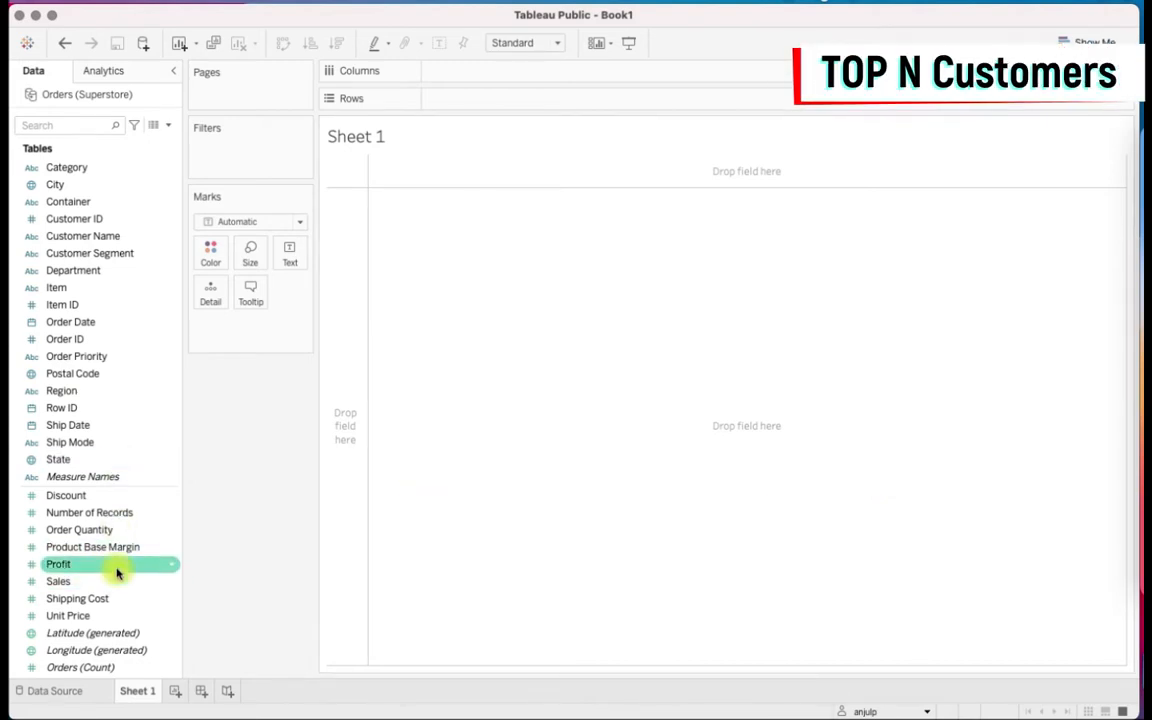
{"action": "mouse_move", "coordinate": [82, 584]}
{"action": "left_mouse_down"}
{"action": "mouse_move", "coordinate": [453, 190]}
{"action": "mouse_move", "coordinate": [445, 77]}
{"action": "left_mouse_up"}
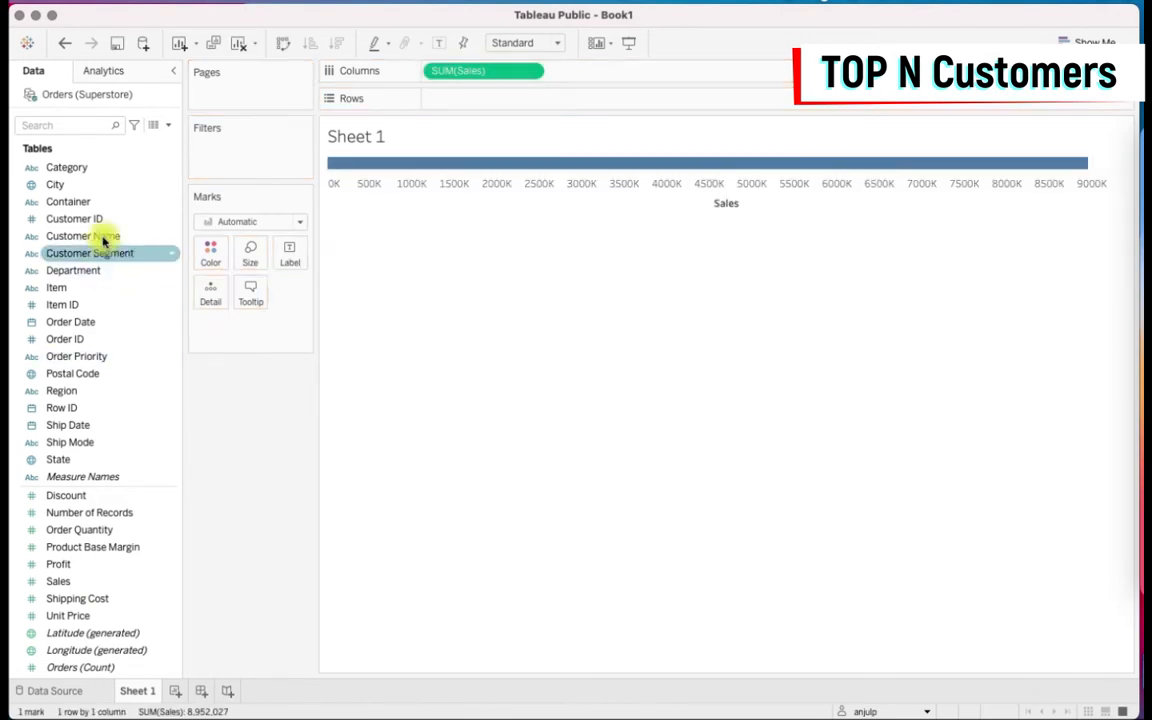
{"action": "mouse_move", "coordinate": [100, 236]}
{"action": "left_mouse_down"}
{"action": "mouse_move", "coordinate": [242, 177]}
{"action": "mouse_move", "coordinate": [514, 95]}
{"action": "left_mouse_up"}
{"action": "left_click", "coordinate": [545, 363]}
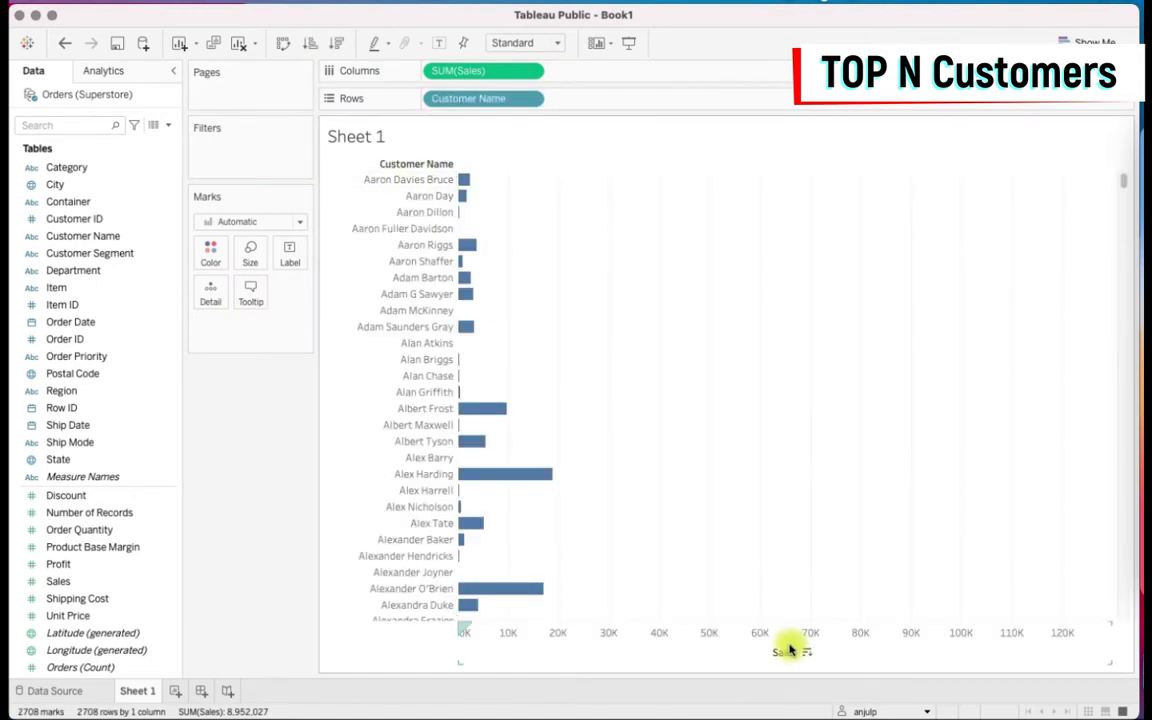
{"action": "left_click", "coordinate": [809, 653]}
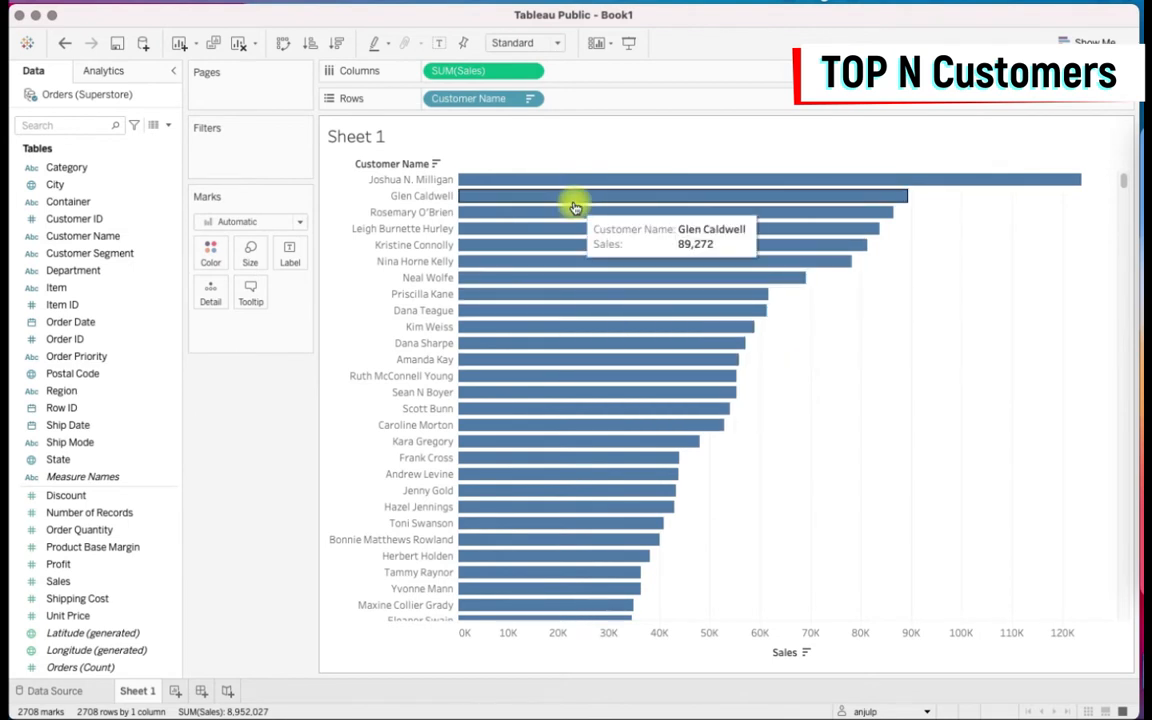
Set up a filter on the Customer Name rows that keeps the top 20 by the sum of Sales
{"action": "left_click", "coordinate": [530, 102]}
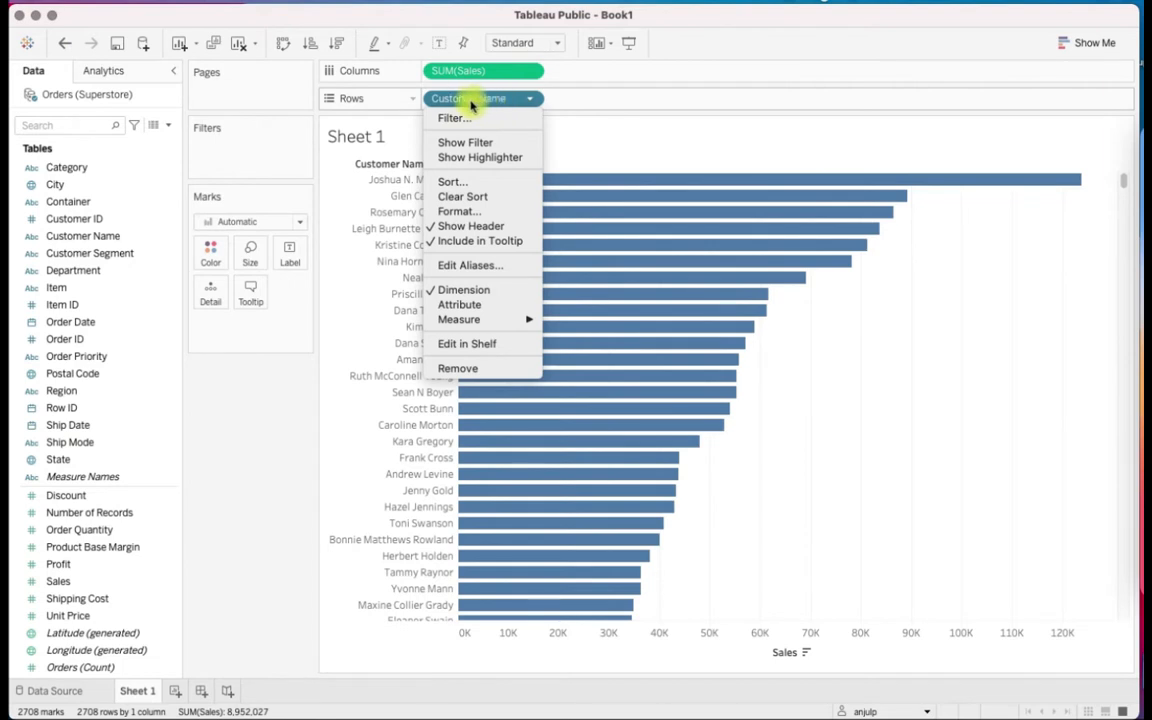
{"action": "left_click", "coordinate": [530, 120]}
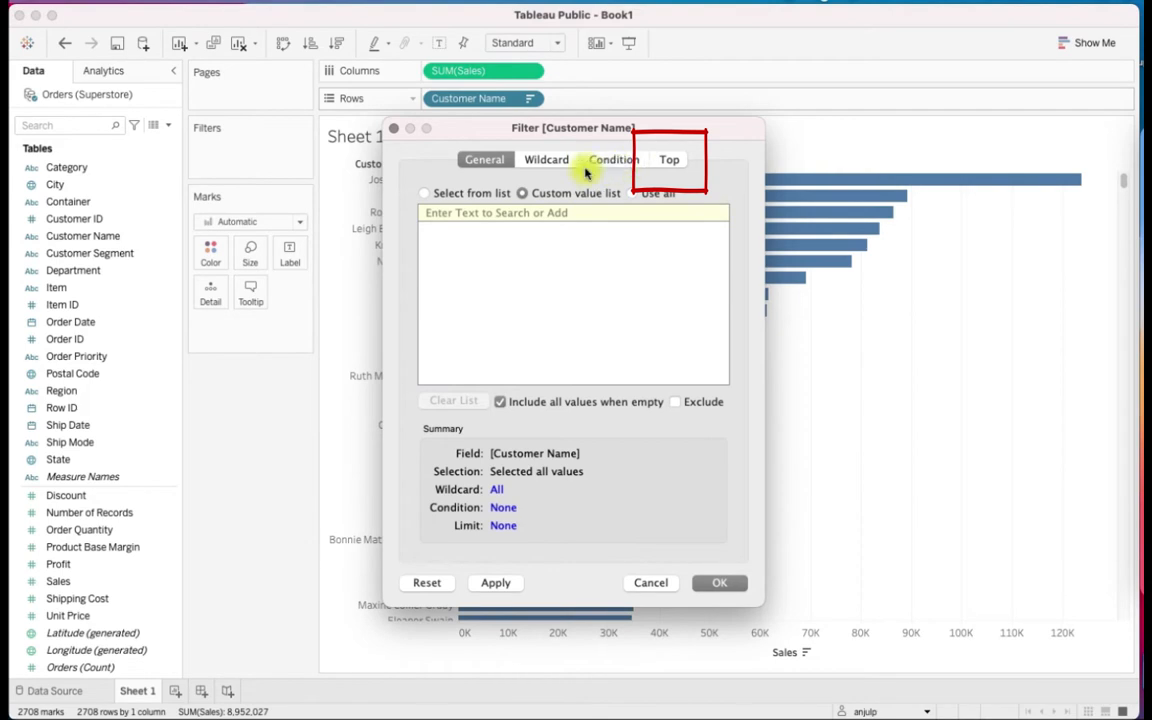
{"action": "left_click", "coordinate": [672, 160]}
{"action": "left_click_drag", "start_coordinate": [649, 138], "coordinate": [918, 118]}
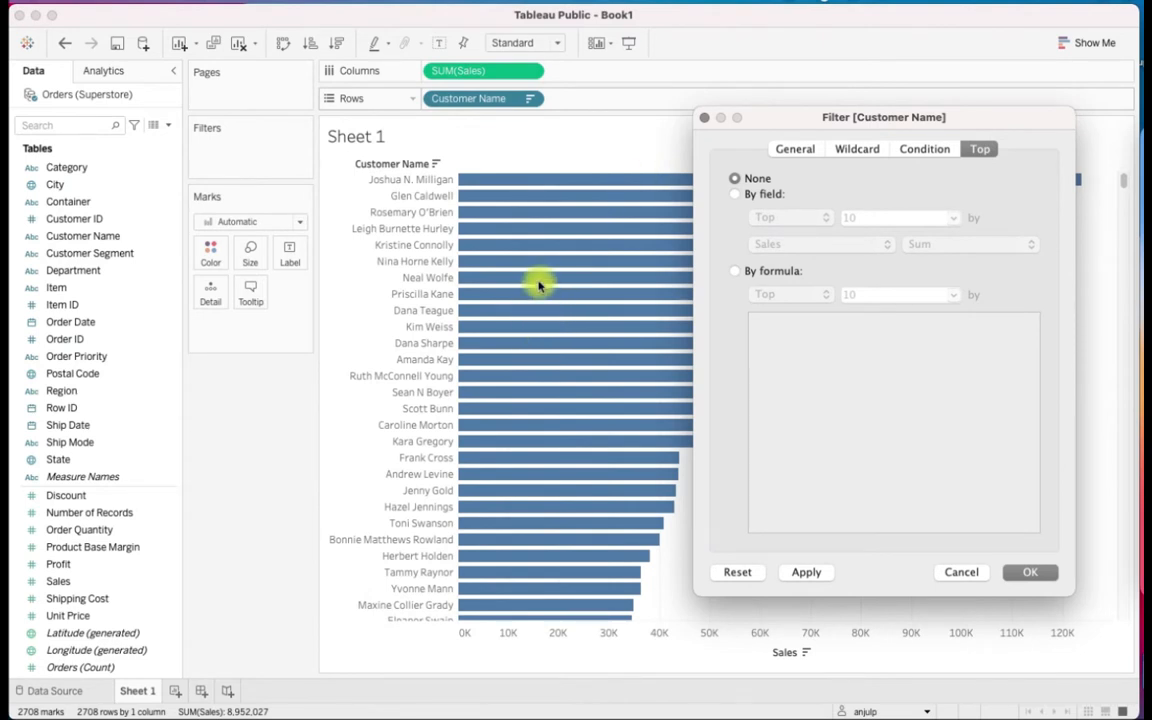
{"action": "left_click", "coordinate": [736, 196]}
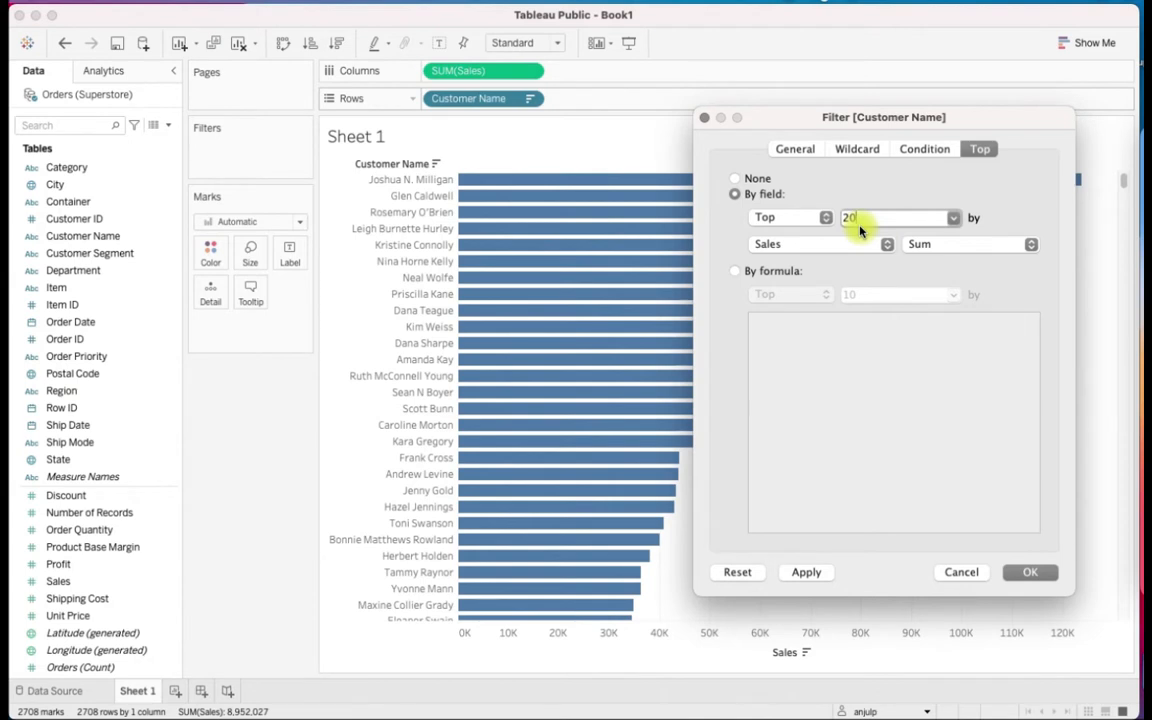
Start a new parameter for the filter's top limit and name it "Top N Customers"
{"action": "left_click", "coordinate": [955, 218]}
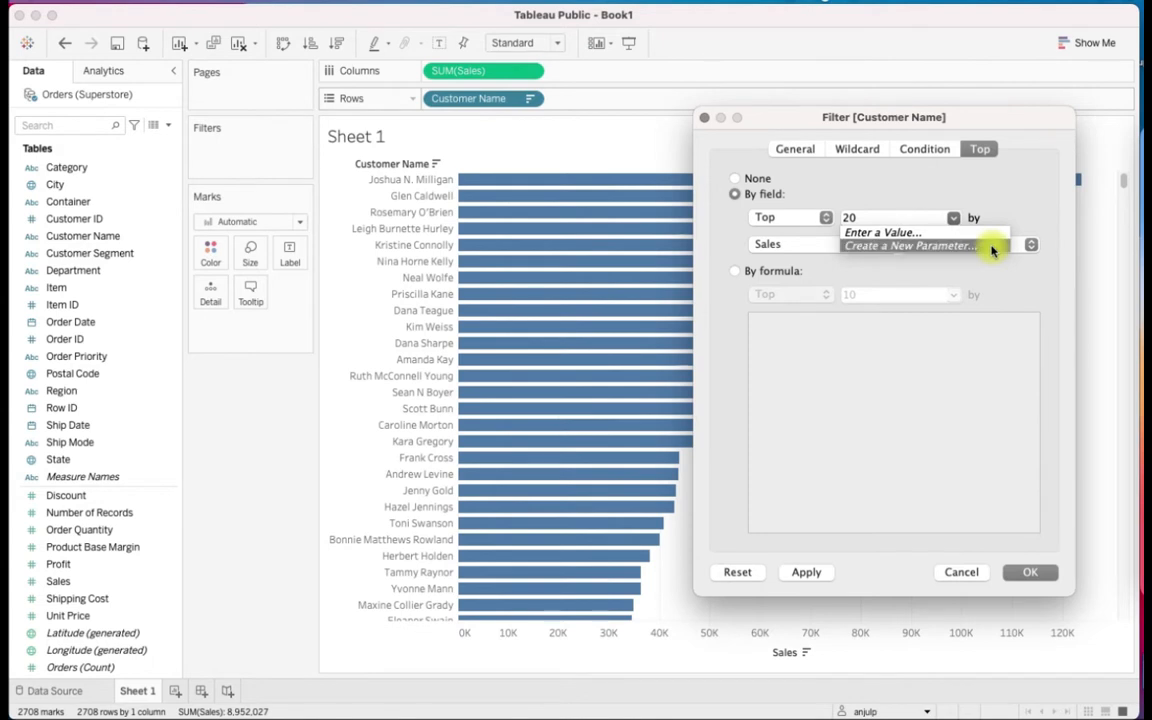
{"action": "left_click", "coordinate": [992, 250]}
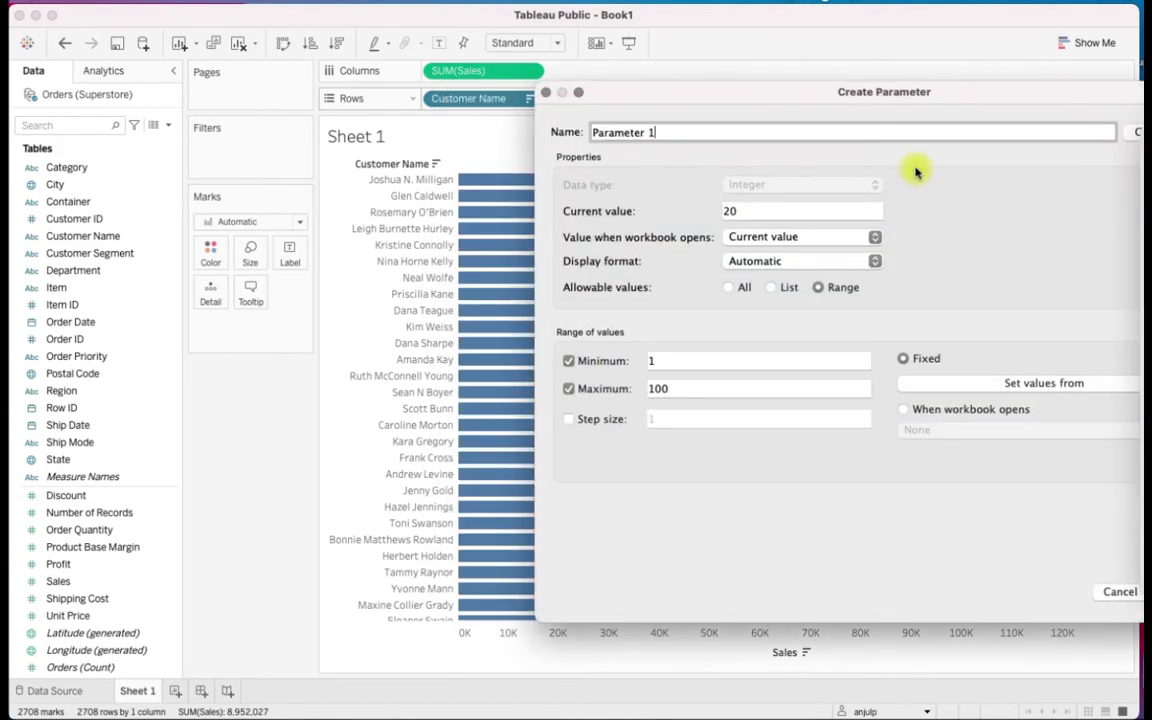
{"action": "left_click_drag", "start_coordinate": [855, 95], "coordinate": [631, 49]}
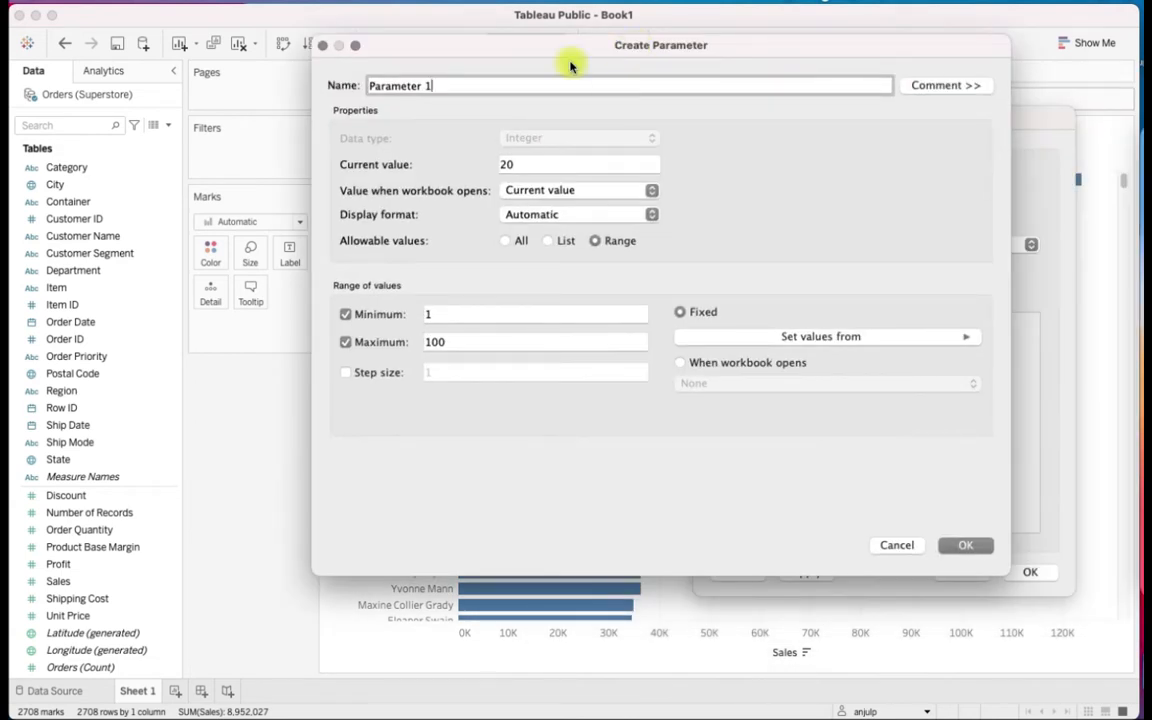
{"action": "triple_click", "coordinate": [445, 92]}
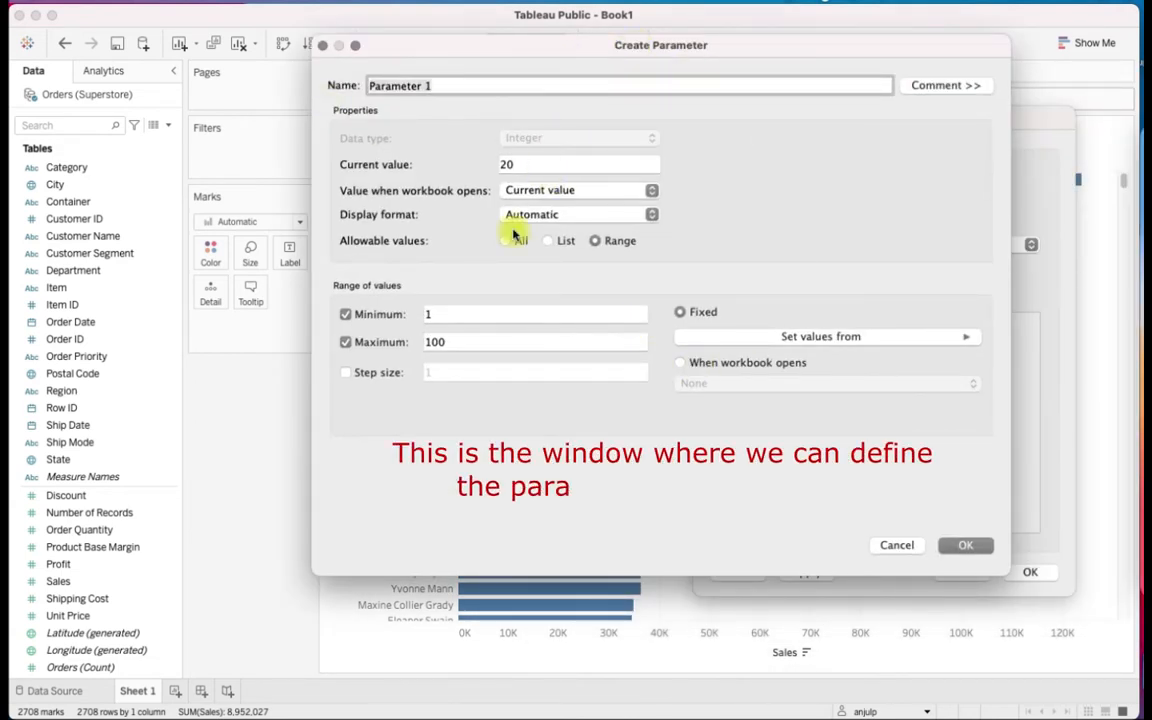
{"action": "type", "text": "Top N"}
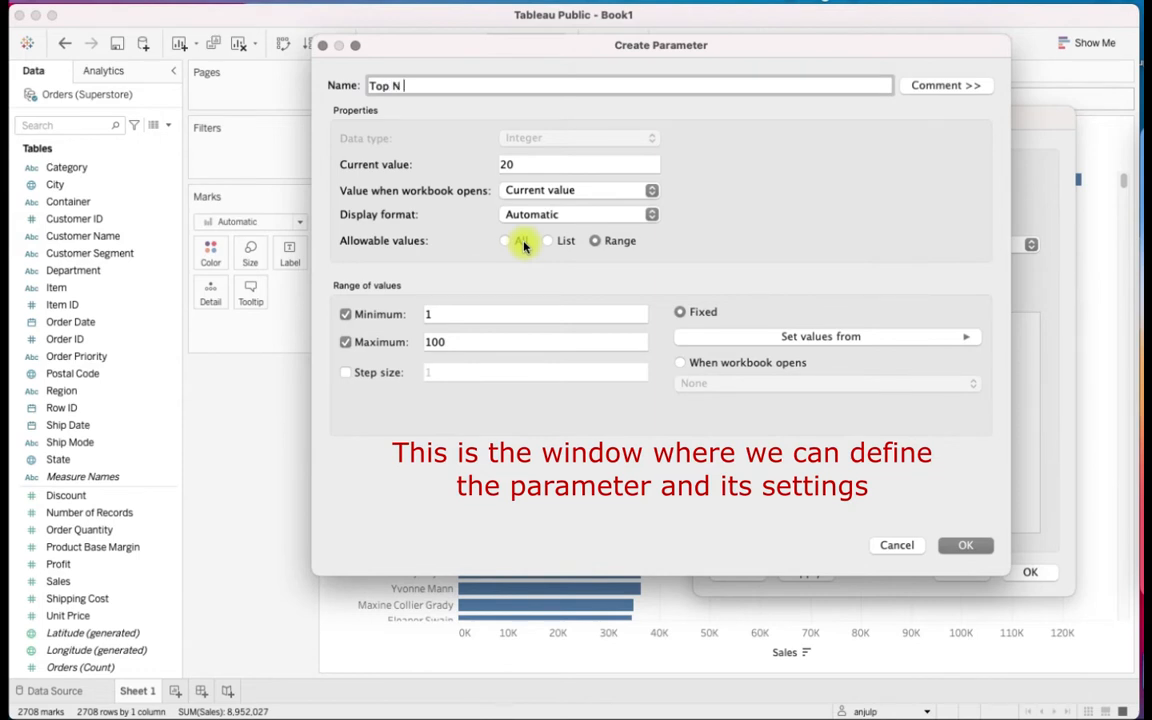
{"action": "type", "text": " Customers"}
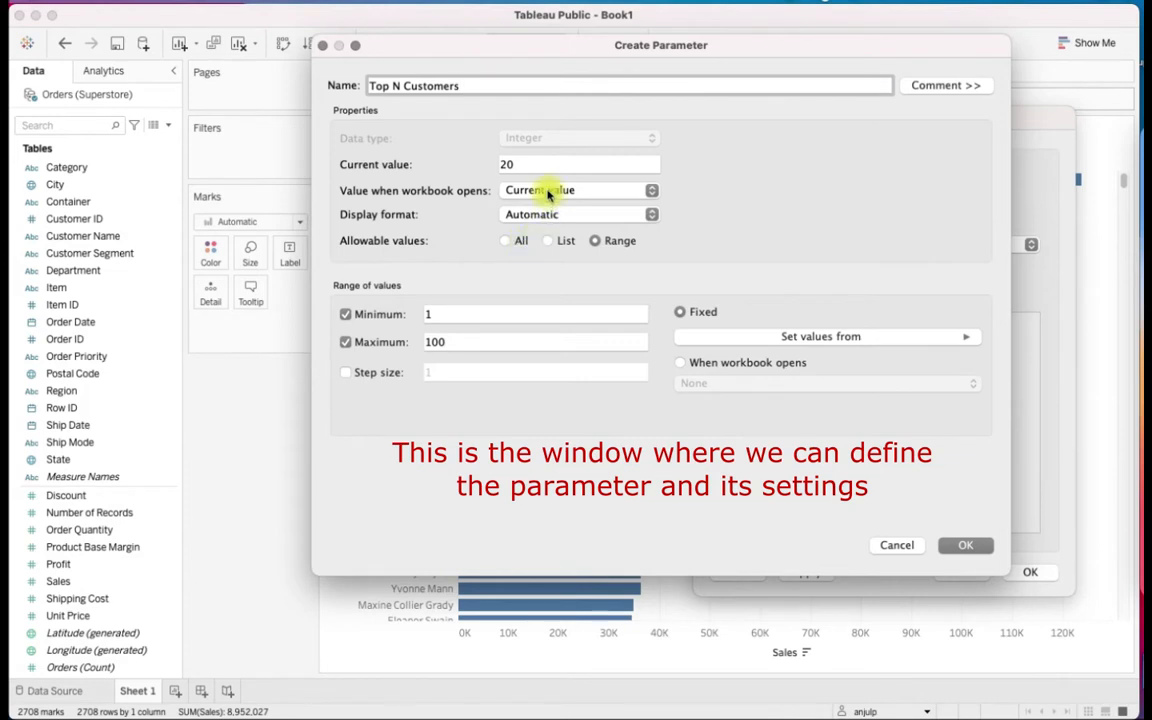
Give the parameter a current value of 20 and a step size of 1, and create it
{"action": "left_click", "coordinate": [540, 164]}
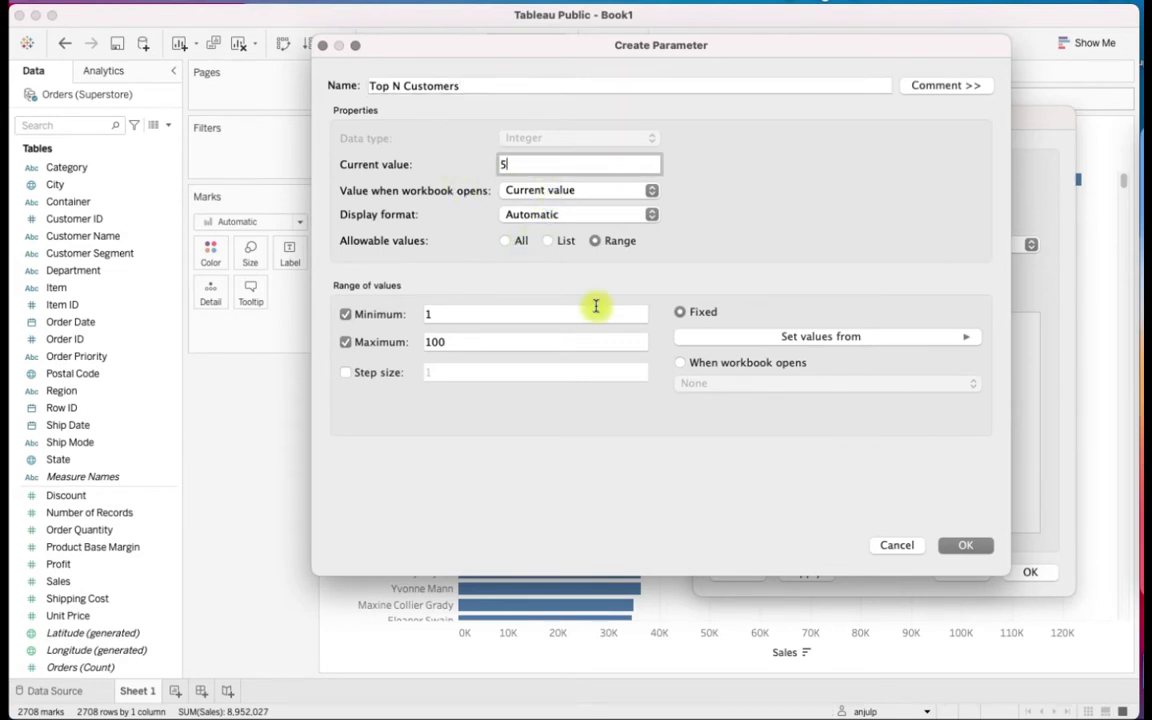
{"action": "left_click", "coordinate": [346, 372]}
{"action": "key", "text": "BackSpace"}
{"action": "type", "text": "20"}
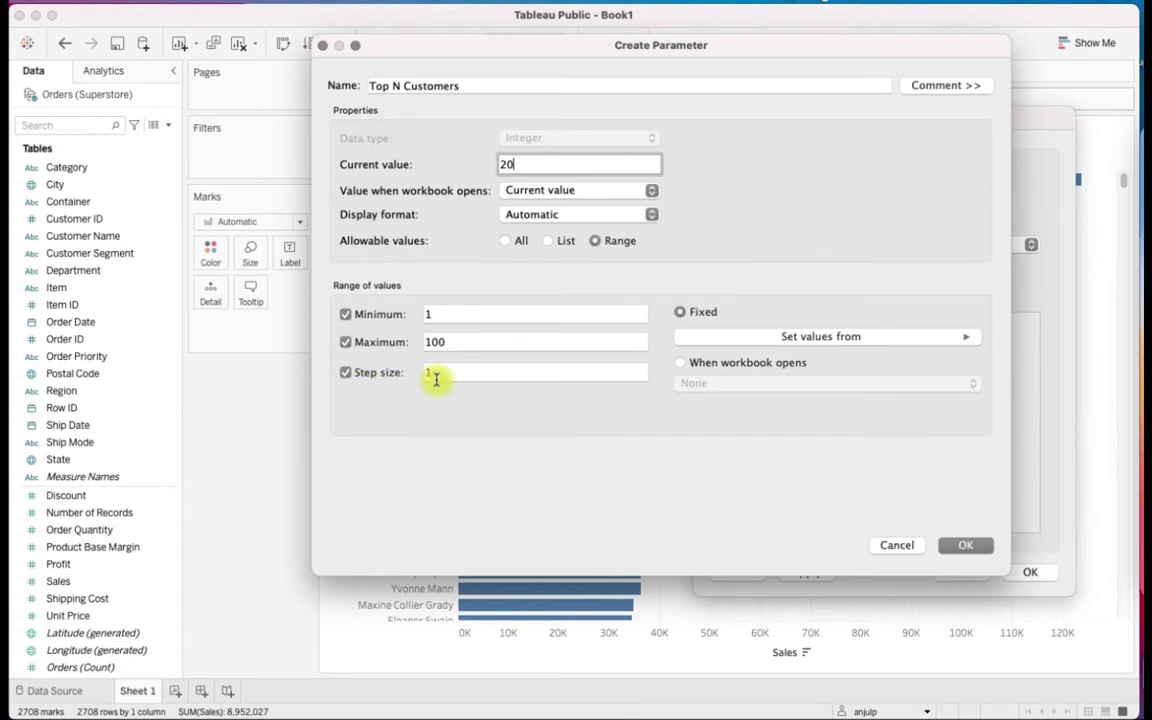
{"action": "left_click", "coordinate": [967, 545]}
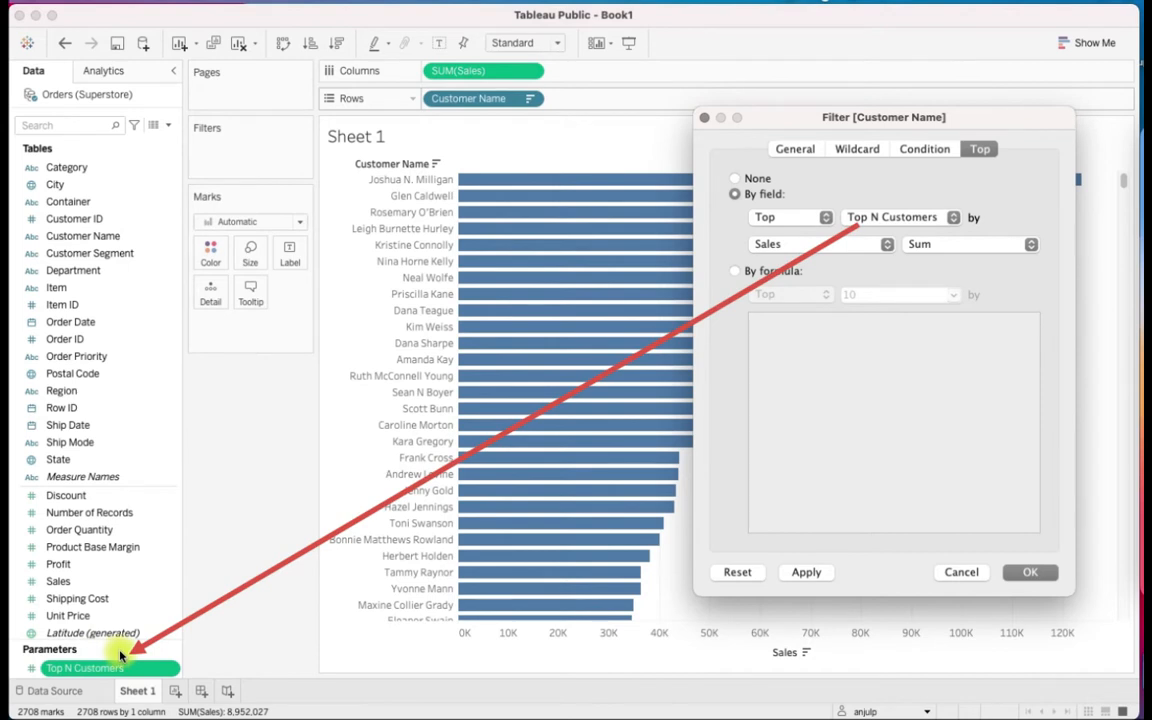
Apply the Customer Name filter and show the Top N Customers parameter control on the sheet
{"action": "left_click", "coordinate": [1026, 572]}
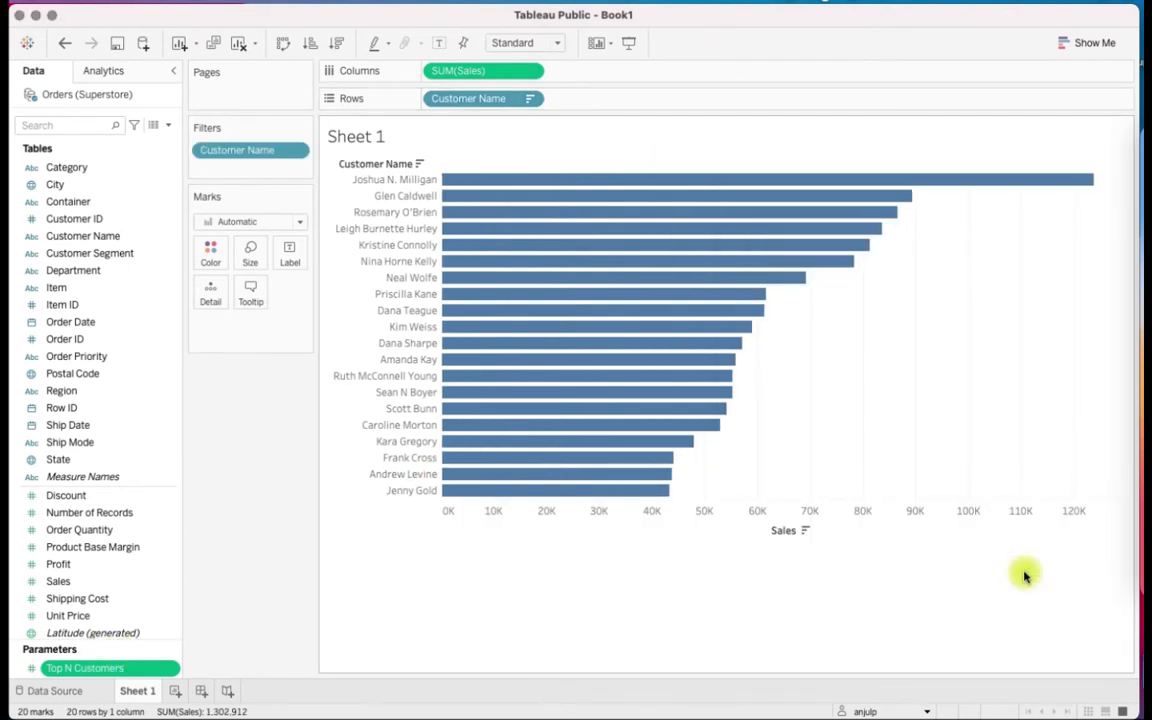
{"action": "right_click", "coordinate": [155, 677]}
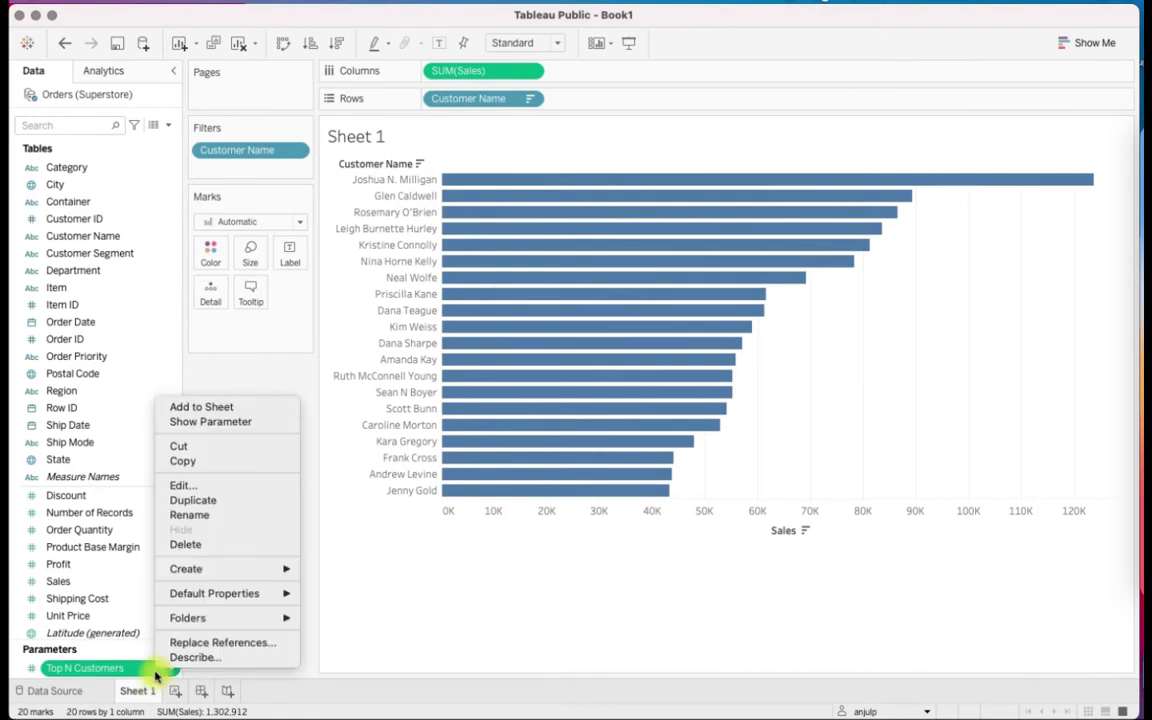
{"action": "left_click", "coordinate": [265, 422]}
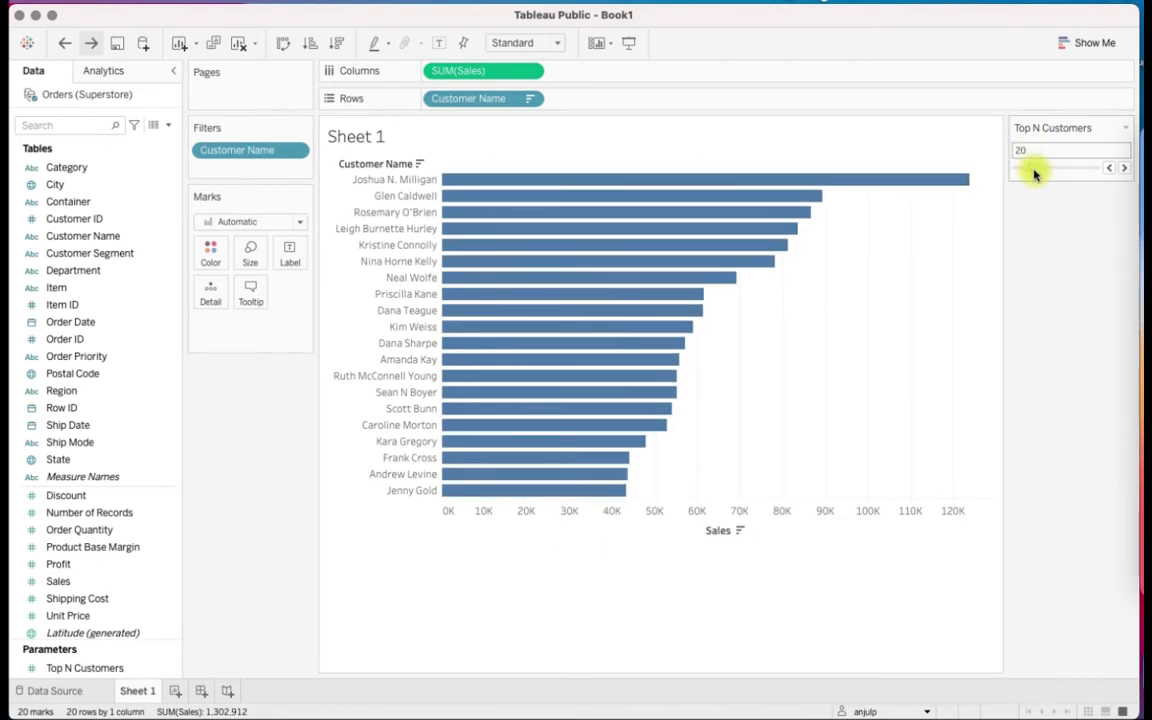
Test the Top N Customers parameter control on the chart with the values 5, 30 and 2
{"action": "left_click_drag", "start_coordinate": [1033, 172], "coordinate": [1029, 172]}
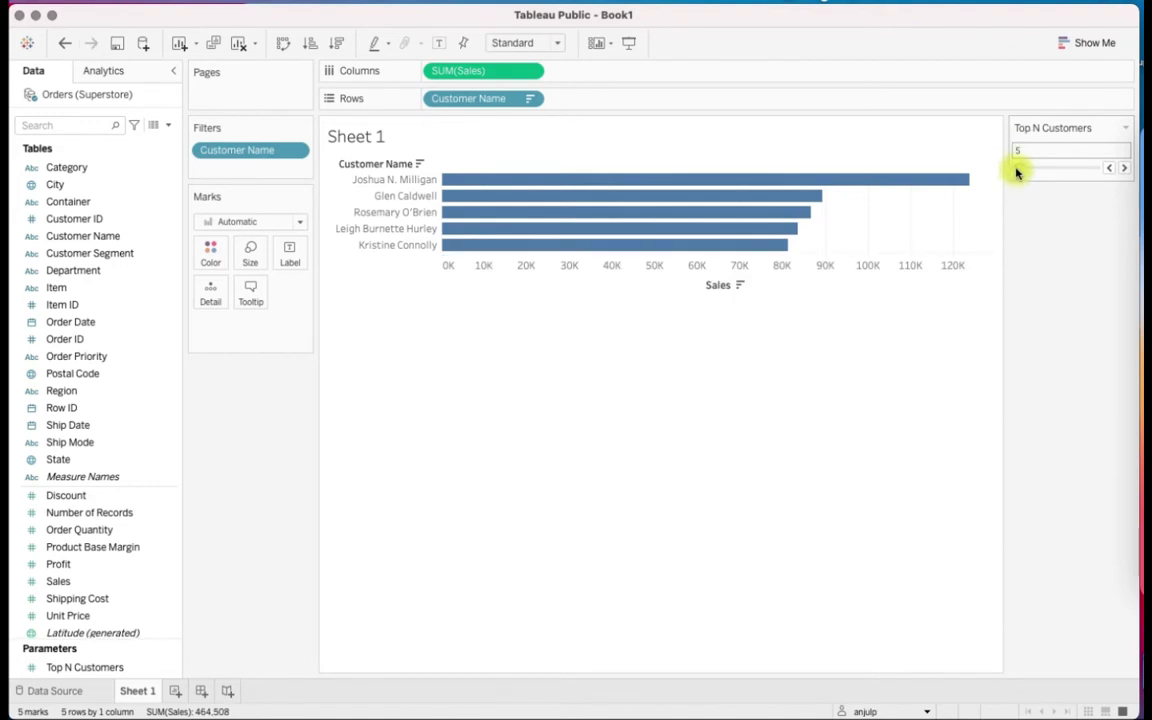
{"action": "left_click_drag", "start_coordinate": [1025, 174], "coordinate": [1049, 172]}
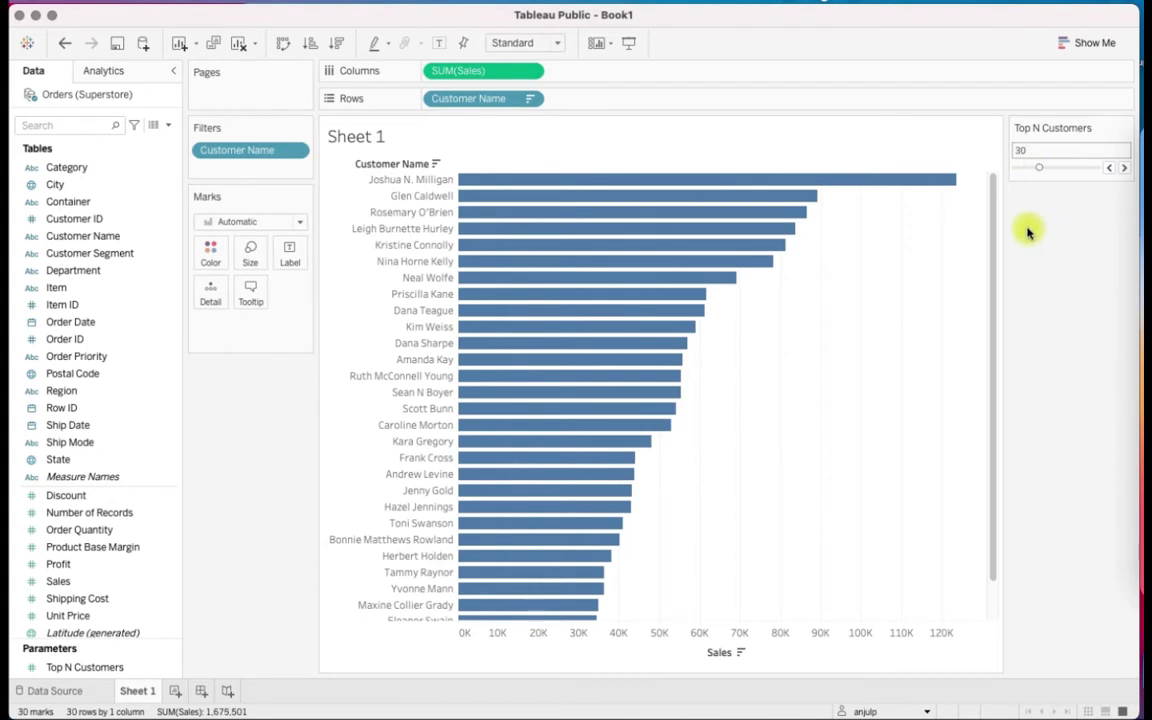
{"action": "left_click_drag", "start_coordinate": [993, 239], "coordinate": [1000, 111]}
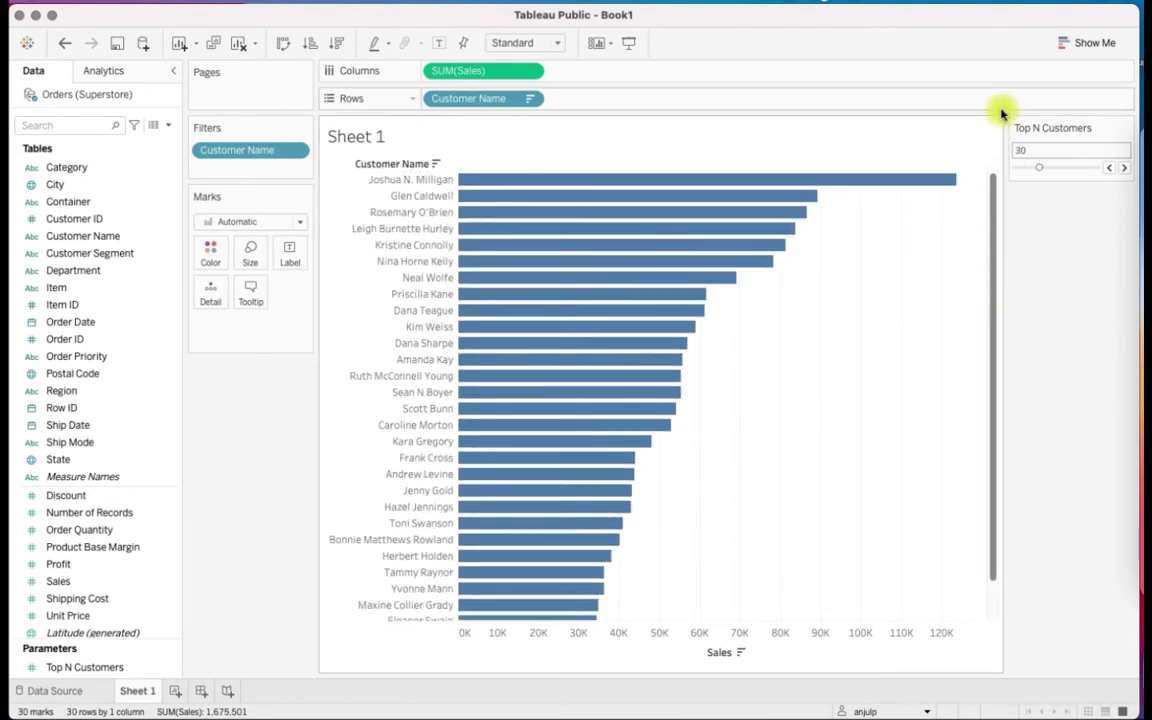
{"action": "left_click_drag", "start_coordinate": [1040, 172], "coordinate": [1019, 172]}
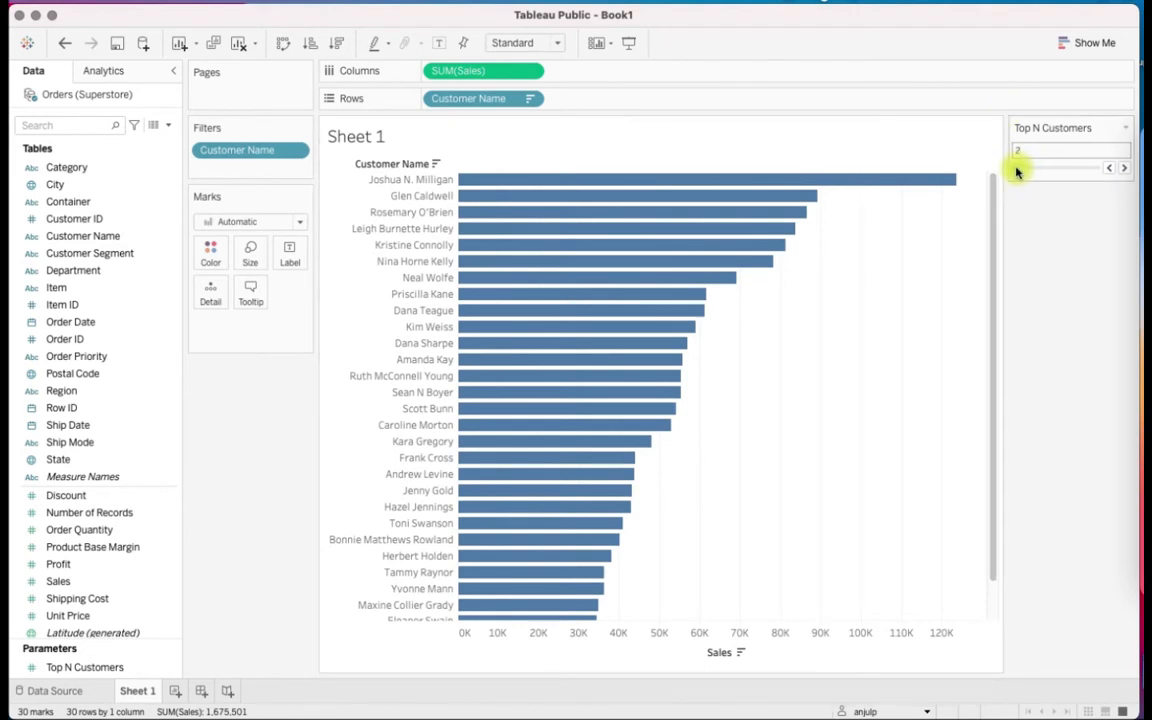
{"action": "left_click_drag", "start_coordinate": [1017, 172], "coordinate": [1016, 171]}
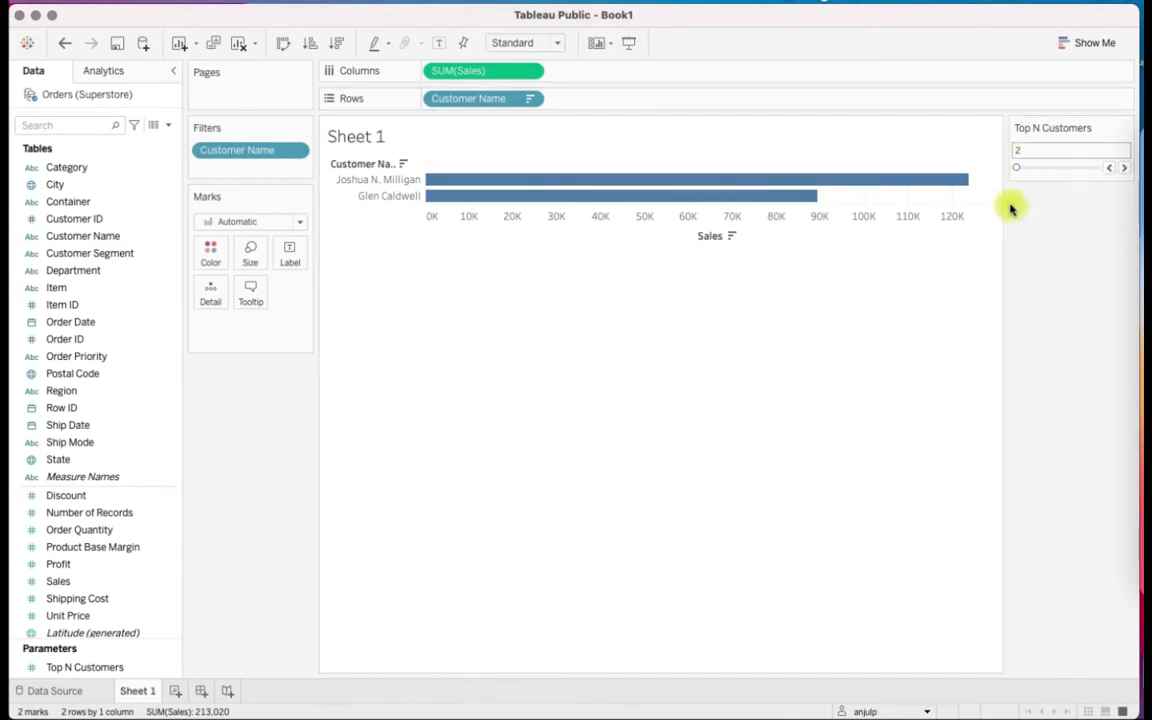
Remove the Customer Name filter and take Customer Name off the rows
{"action": "left_click_drag", "start_coordinate": [527, 102], "coordinate": [517, 132]}
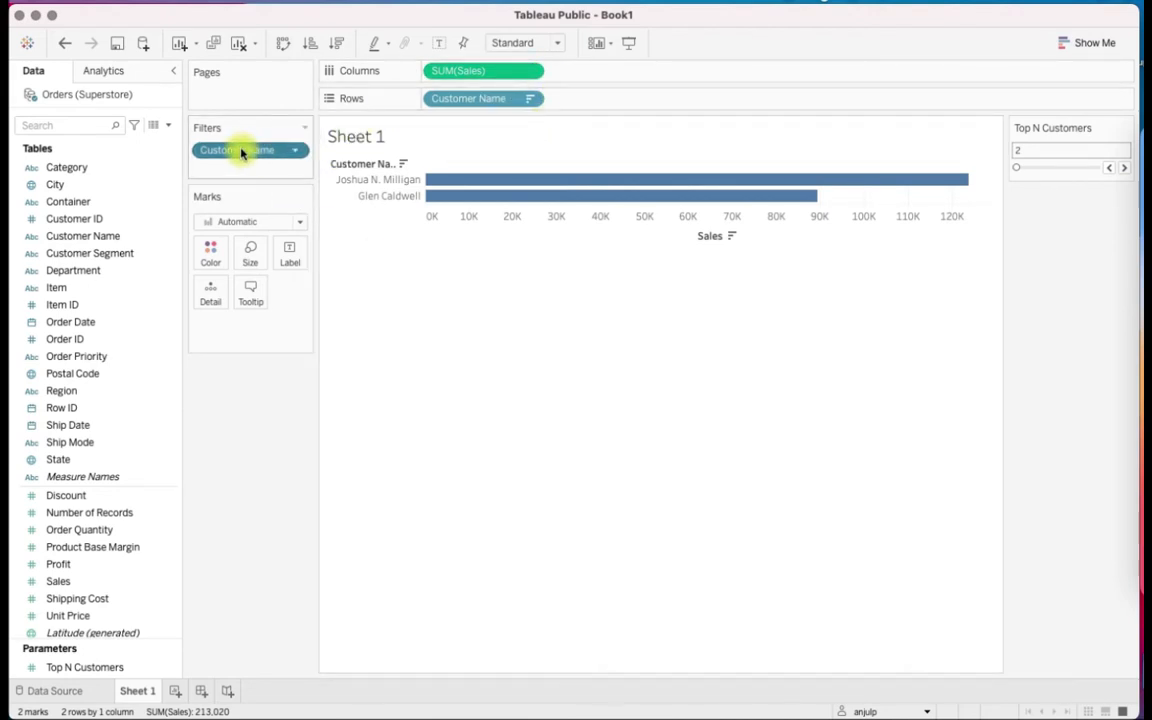
{"action": "left_click_drag", "start_coordinate": [241, 152], "coordinate": [230, 500]}
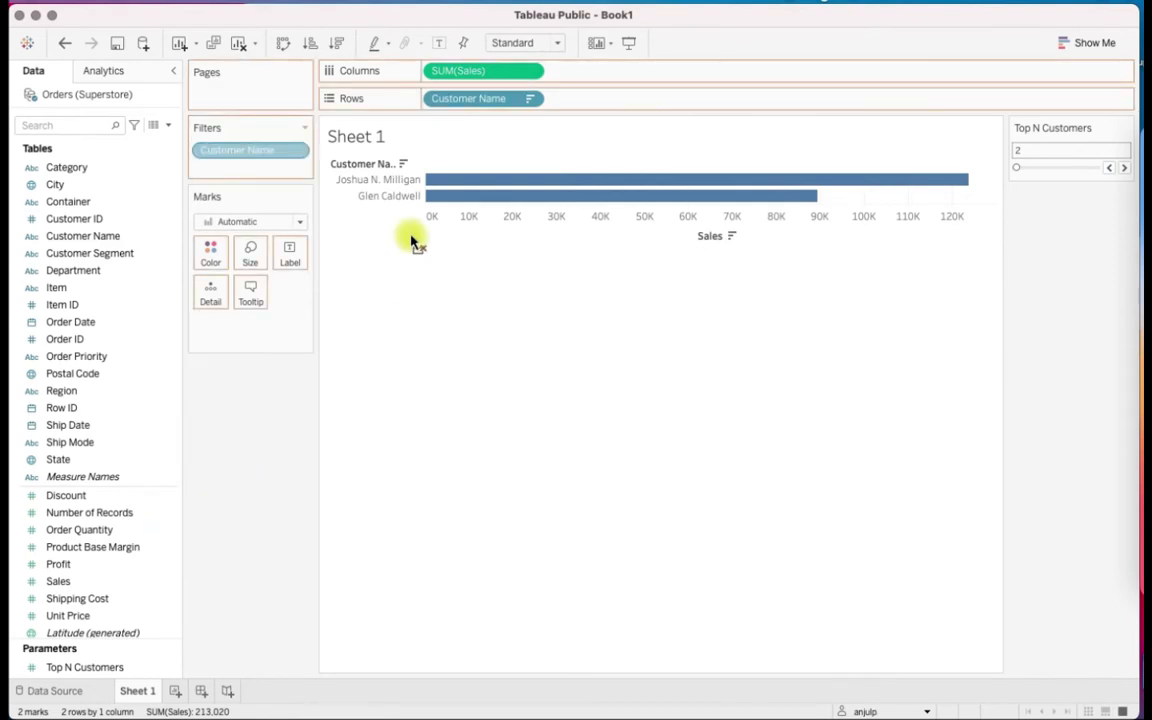
{"action": "left_click", "coordinate": [531, 98]}
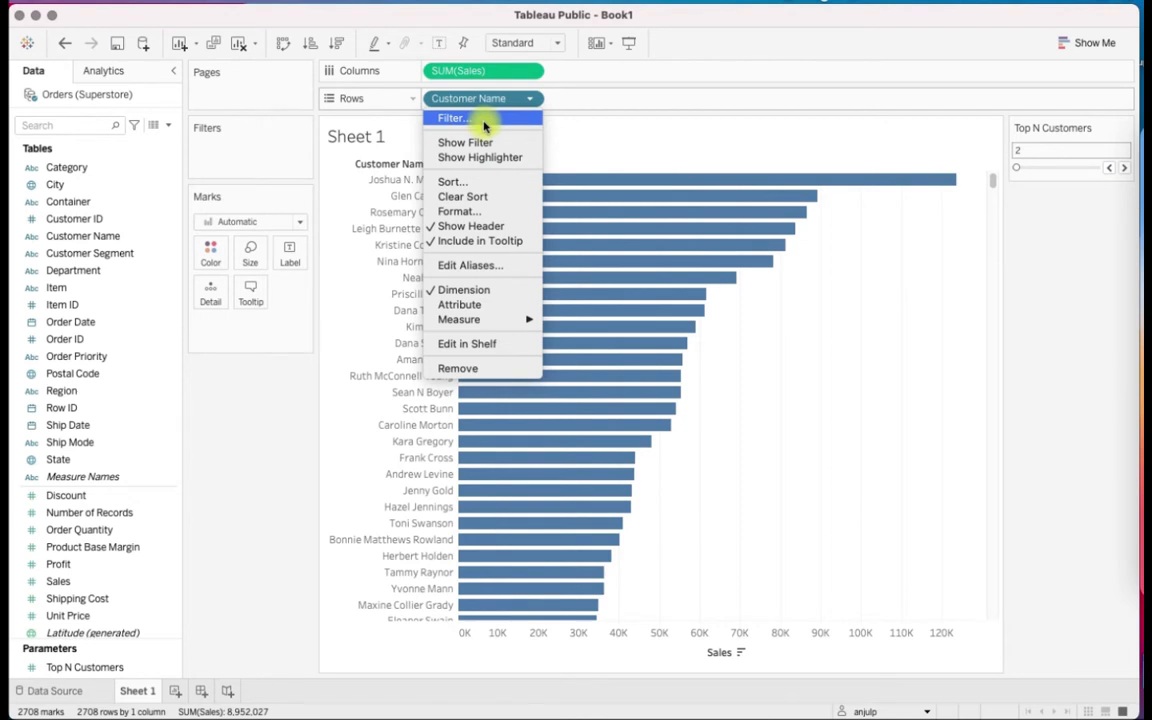
{"action": "left_click", "coordinate": [501, 100]}
{"action": "left_click_drag", "start_coordinate": [501, 100], "coordinate": [46, 481]}
Add Customer Name back to the rows with all members and sort the customers by descending sales
{"action": "left_click_drag", "start_coordinate": [100, 236], "coordinate": [458, 101]}
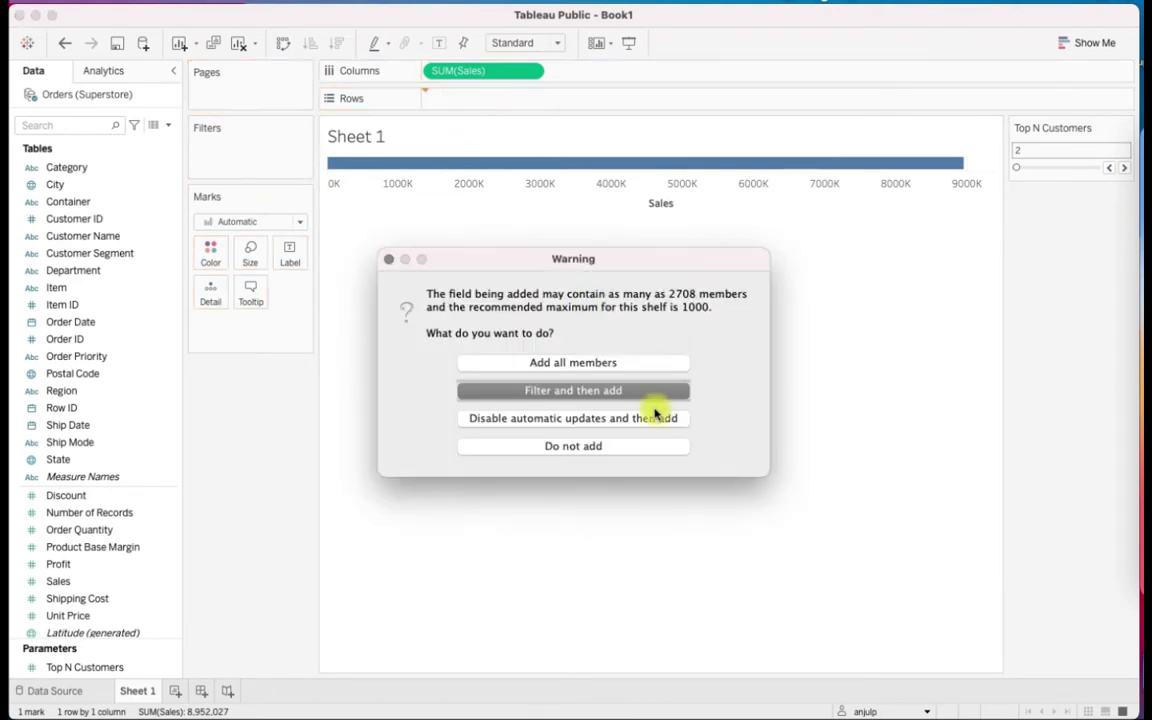
{"action": "left_click", "coordinate": [615, 364]}
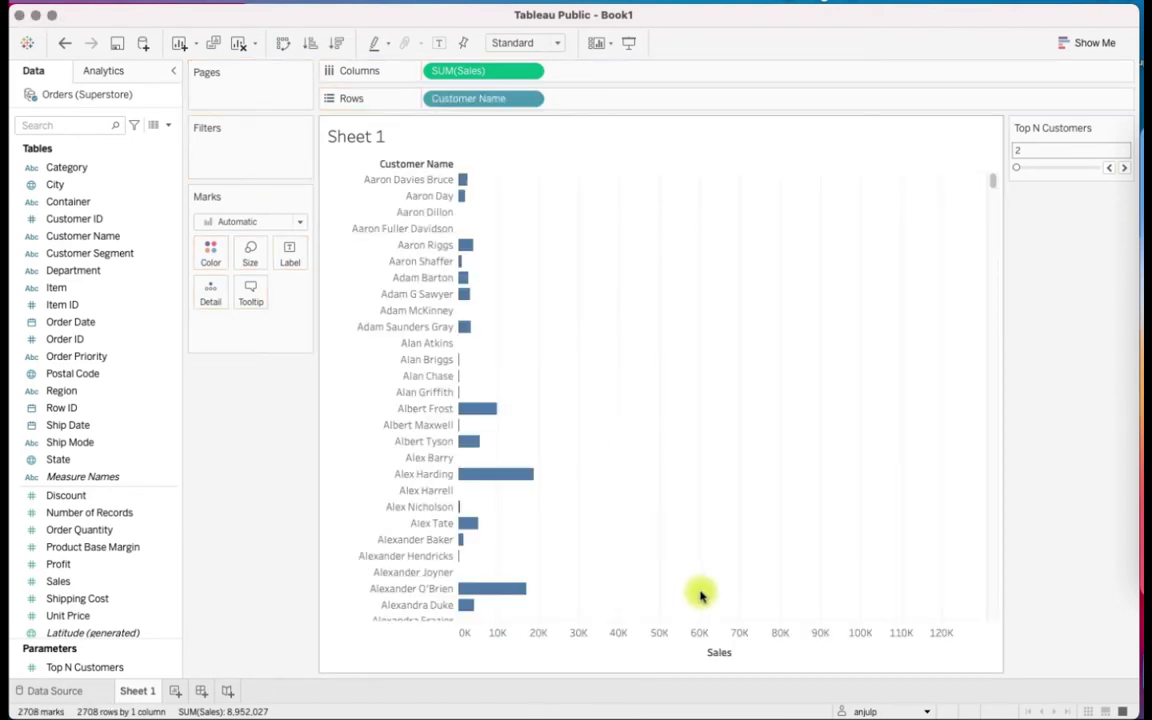
{"action": "left_click", "coordinate": [741, 653]}
Start a new standalone parameter from the data pane and name it "Top N Customers_2"
{"action": "left_click_drag", "start_coordinate": [66, 167], "coordinate": [160, 123]}
{"action": "left_click", "coordinate": [167, 125]}
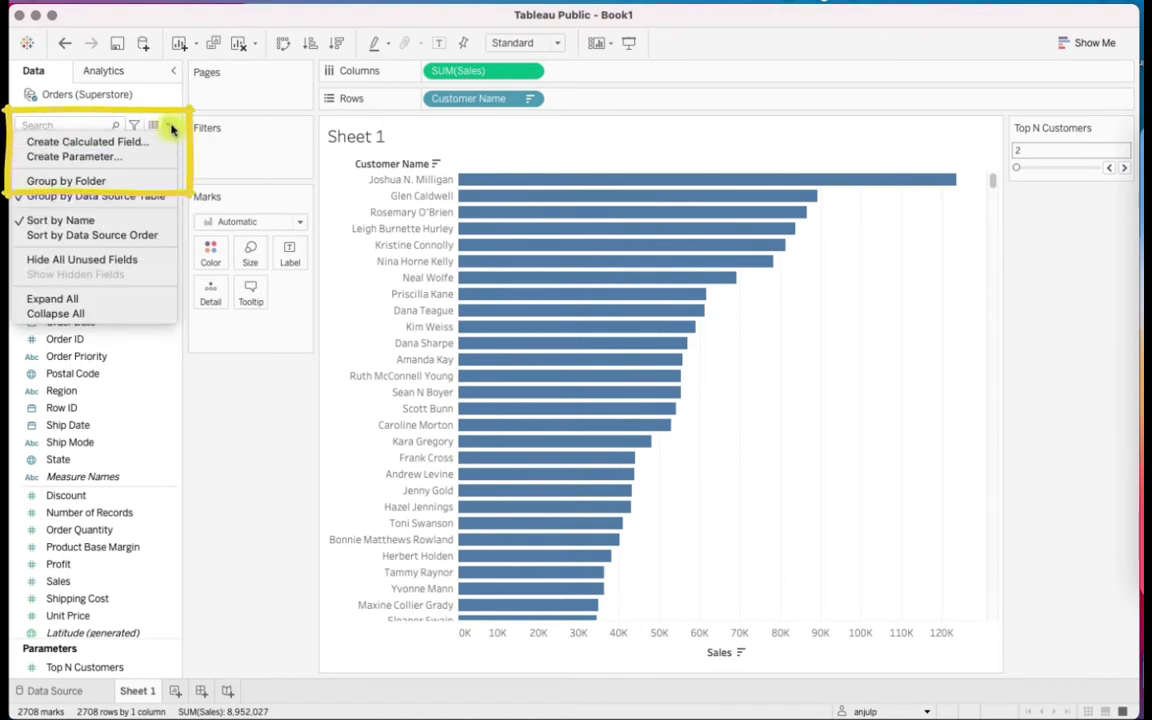
{"action": "left_click", "coordinate": [168, 156]}
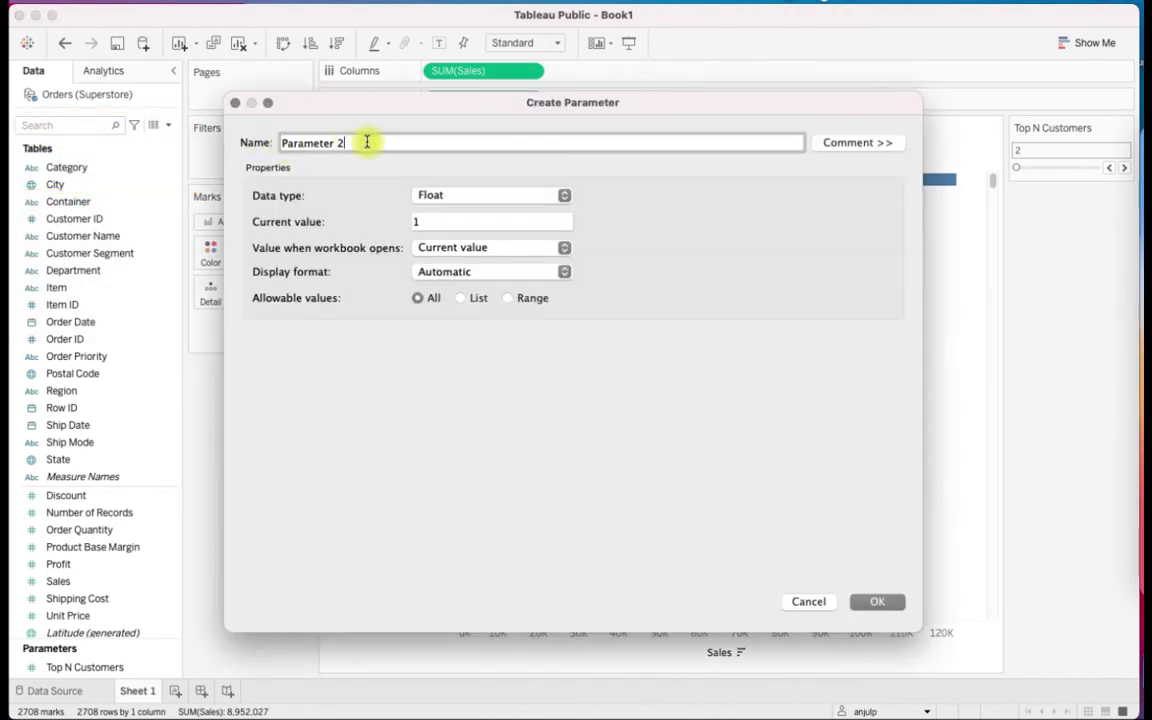
{"action": "type", "text": "Top N Customers_2"}
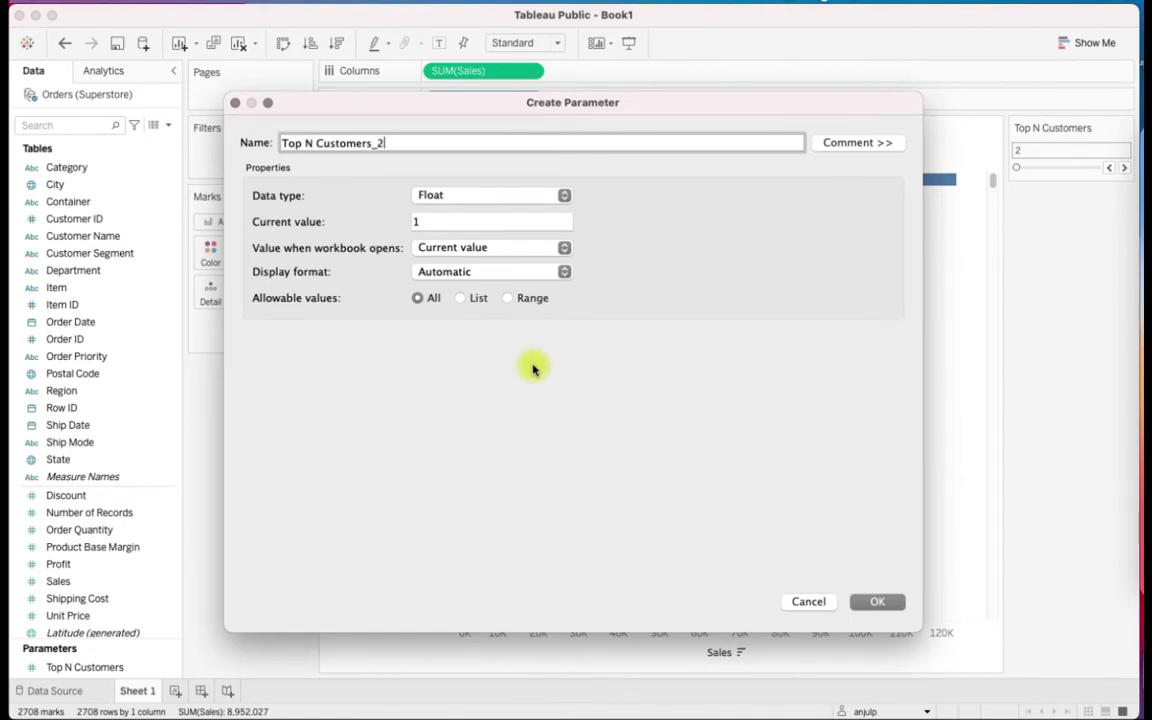
Set the new parameter's data type to Integer and its current value to 5
{"action": "left_click", "coordinate": [465, 199]}
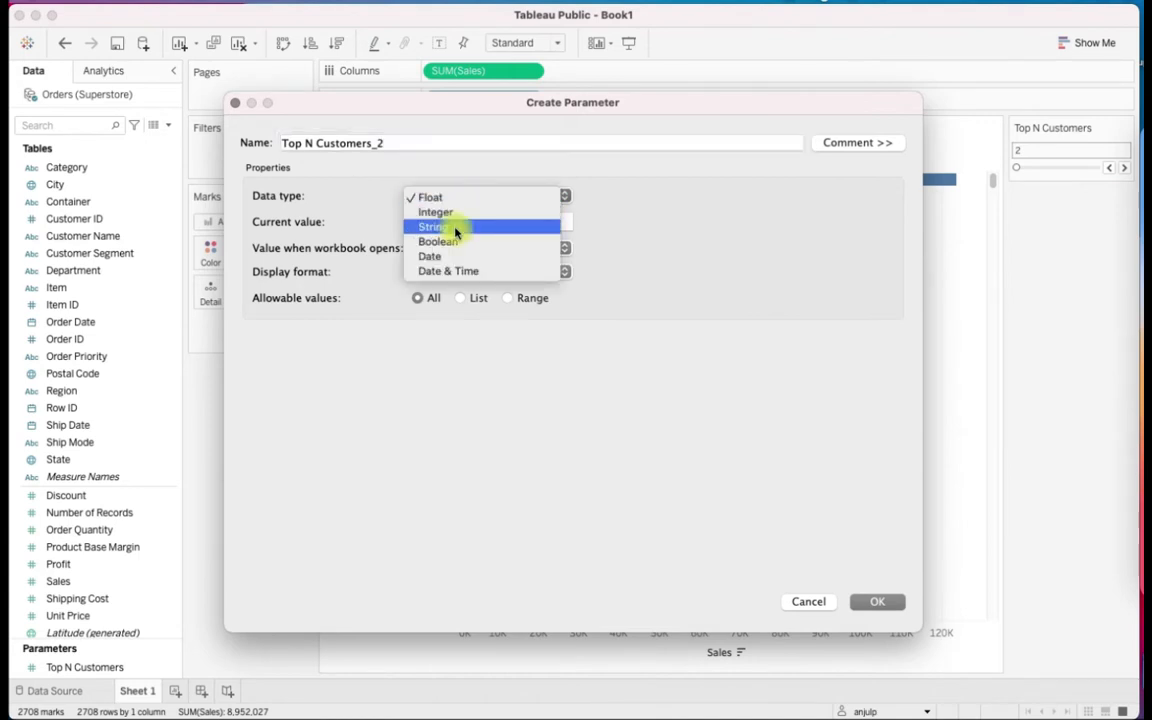
{"action": "left_click", "coordinate": [452, 213]}
{"action": "left_click", "coordinate": [436, 224]}
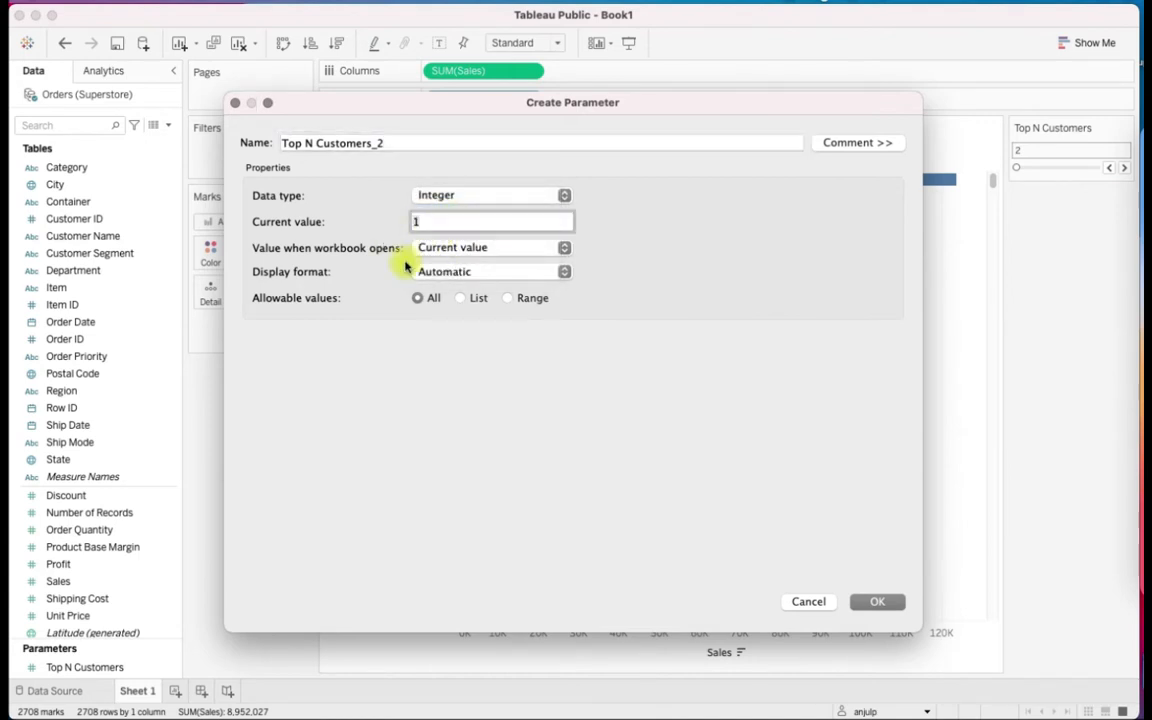
Restrict the new parameter's allowable values to a range from 1 to 100 with step size 1 and create it
{"action": "left_click", "coordinate": [509, 299]}
{"action": "left_click", "coordinate": [276, 378]}
{"action": "left_click", "coordinate": [258, 401]}
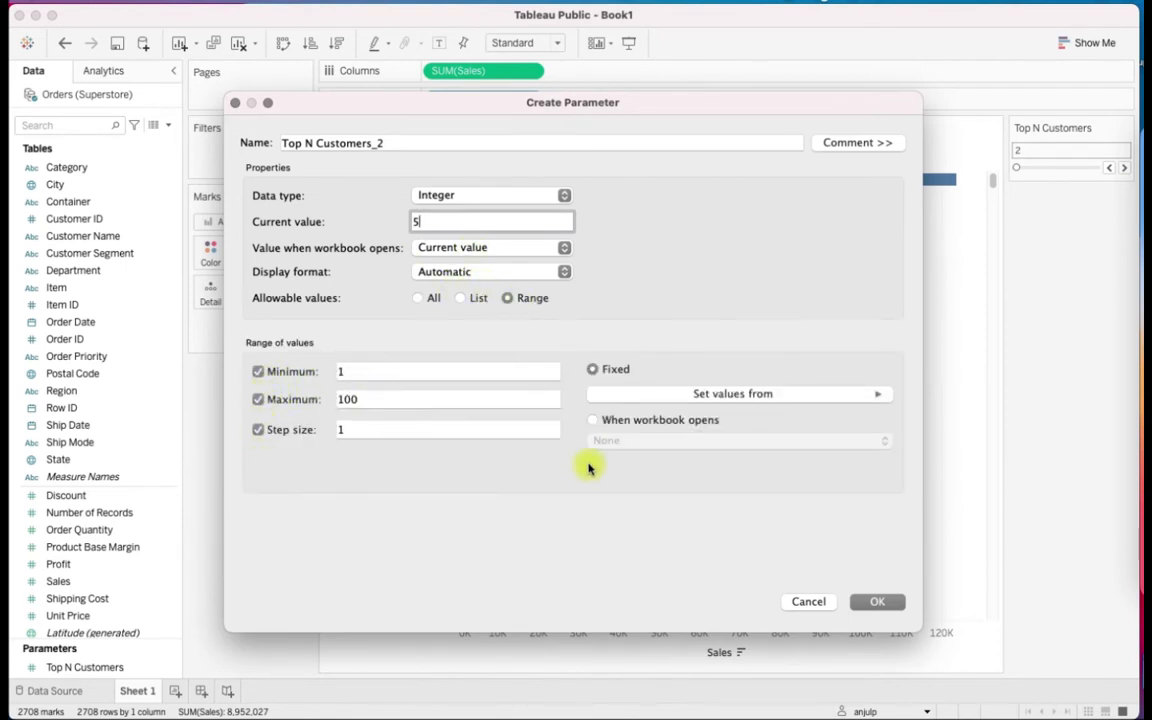
{"action": "left_click", "coordinate": [880, 602]}
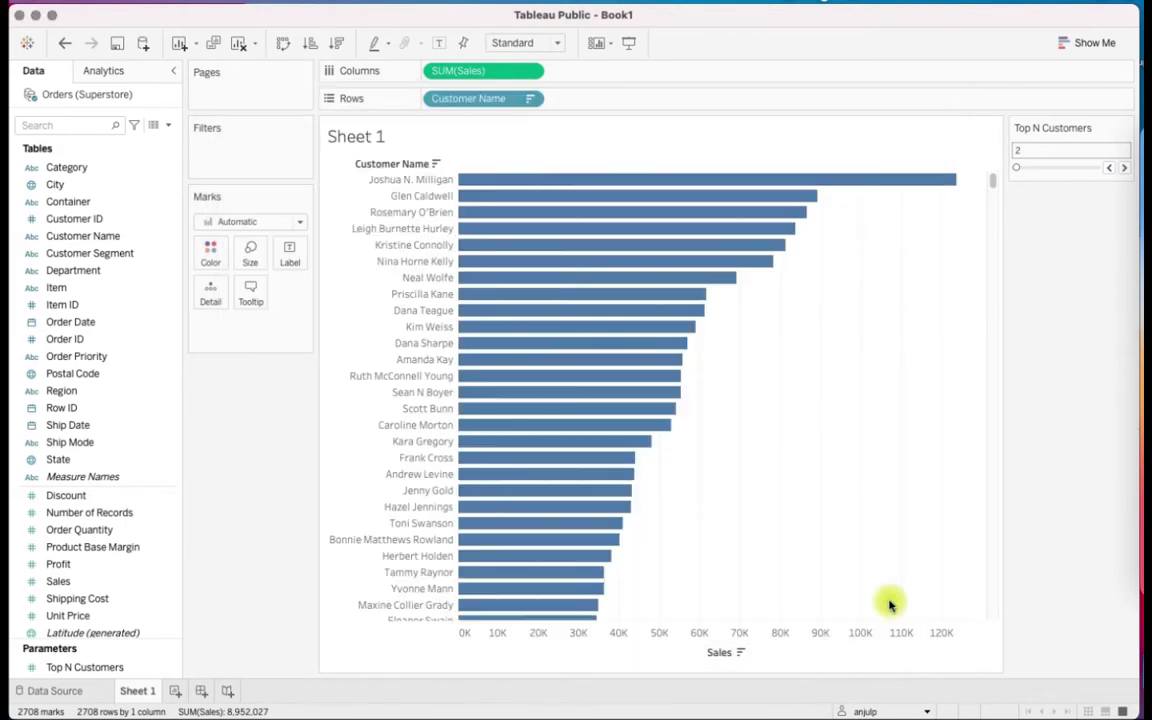
Filter Customer Name on the rows to the top customers by sum of Sales, using the Top N Customers_2 parameter as the limit
{"action": "left_click", "coordinate": [533, 100]}
{"action": "left_click", "coordinate": [533, 102]}
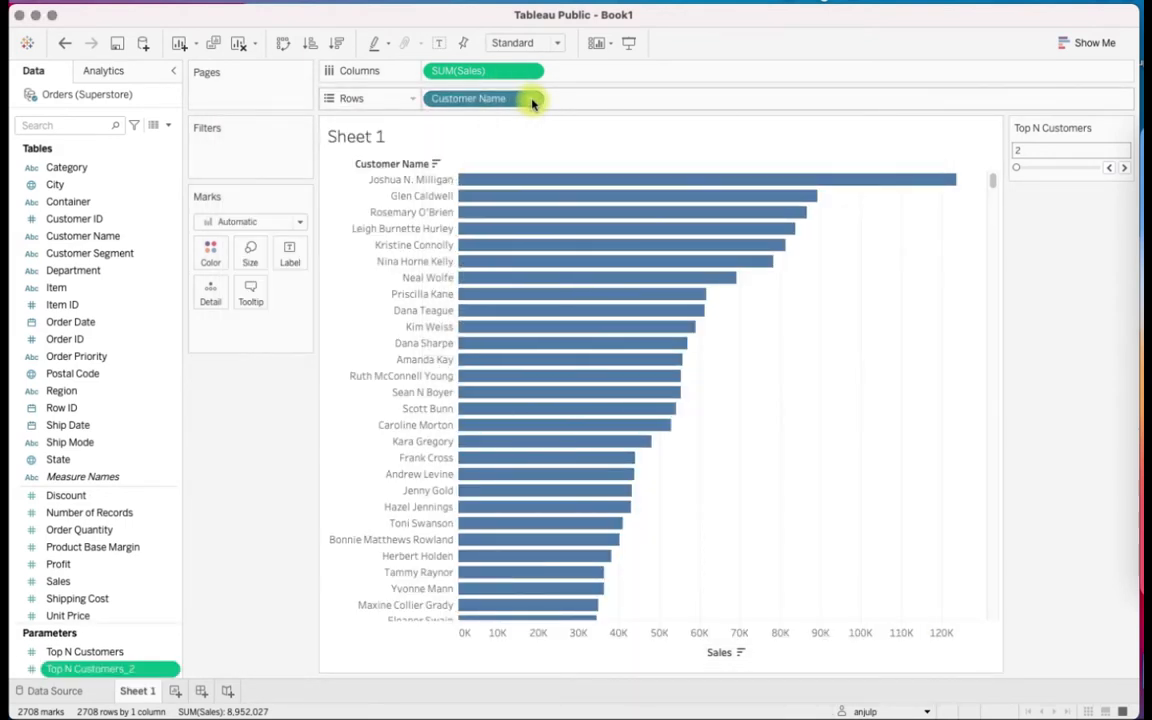
{"action": "left_click", "coordinate": [533, 102]}
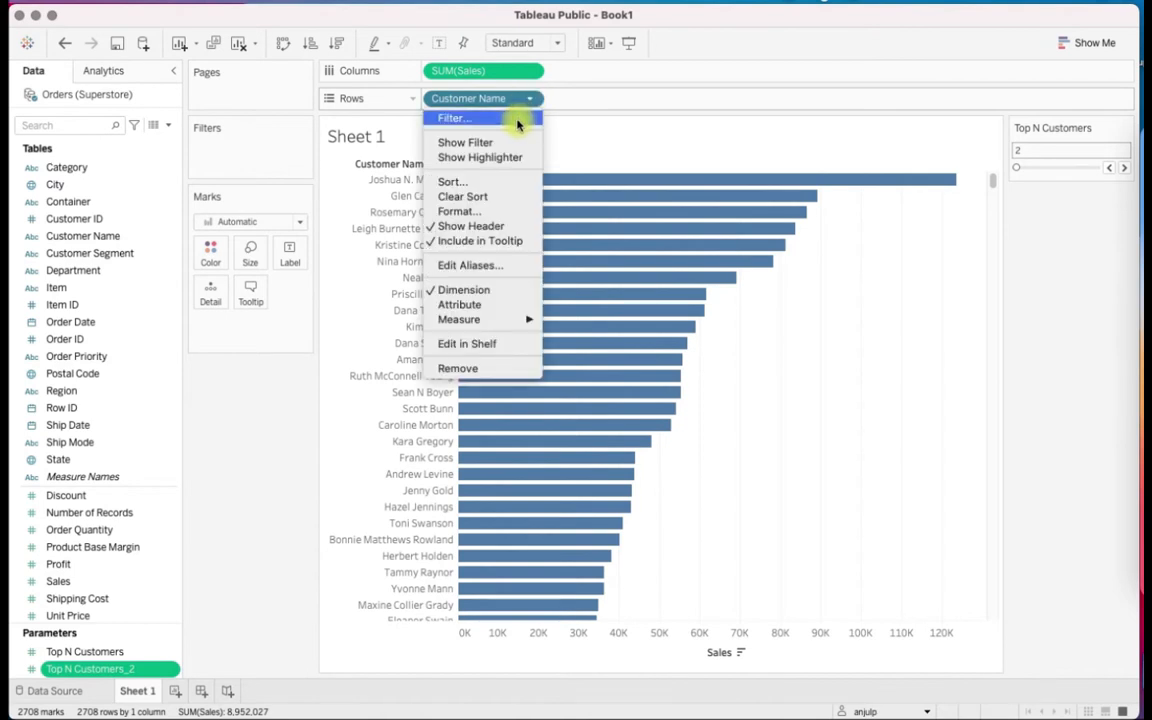
{"action": "left_click", "coordinate": [514, 122]}
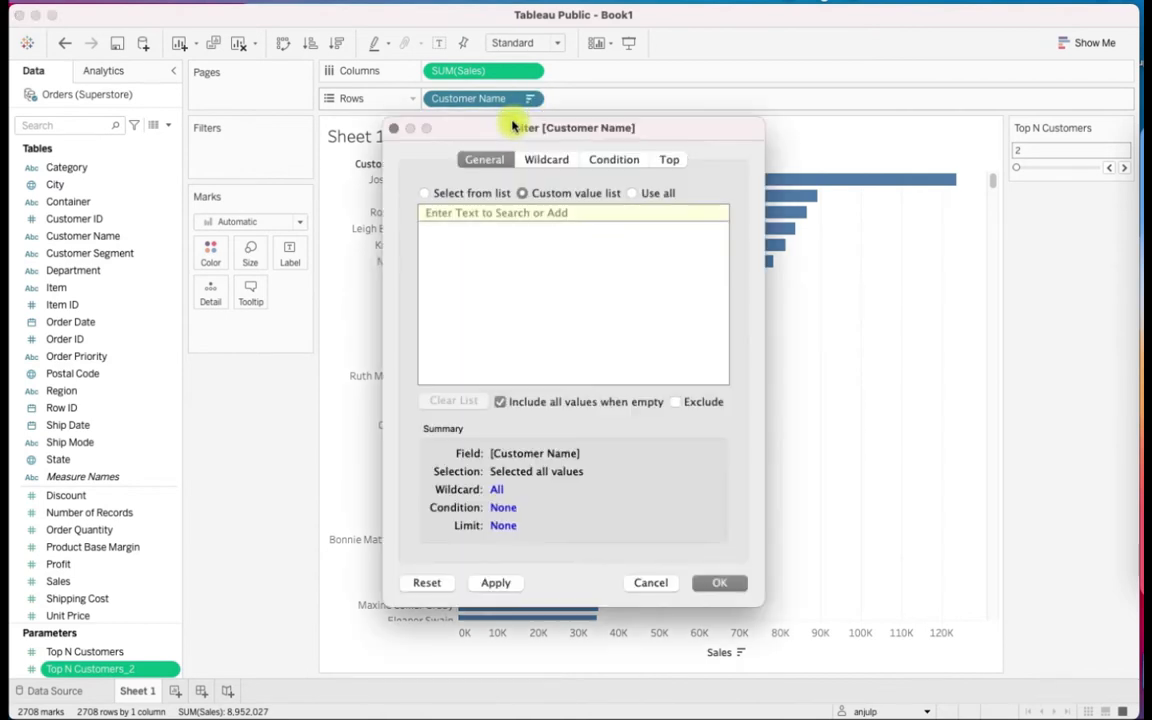
{"action": "left_click", "coordinate": [670, 161]}
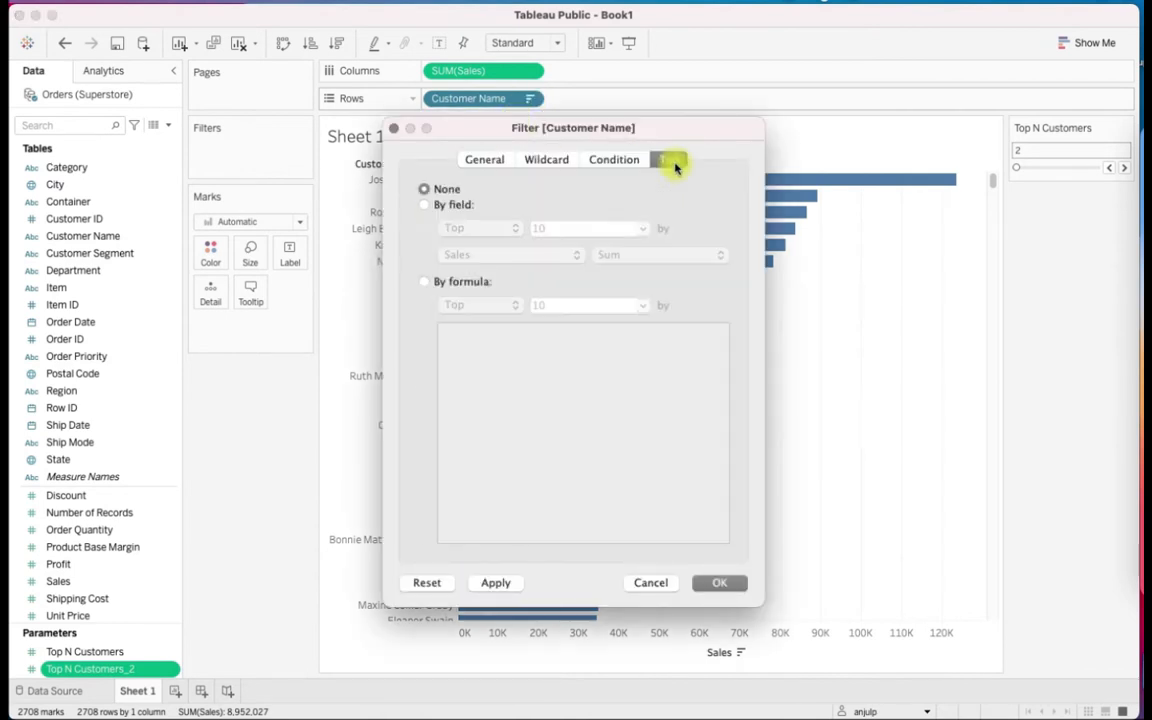
{"action": "left_click", "coordinate": [424, 205]}
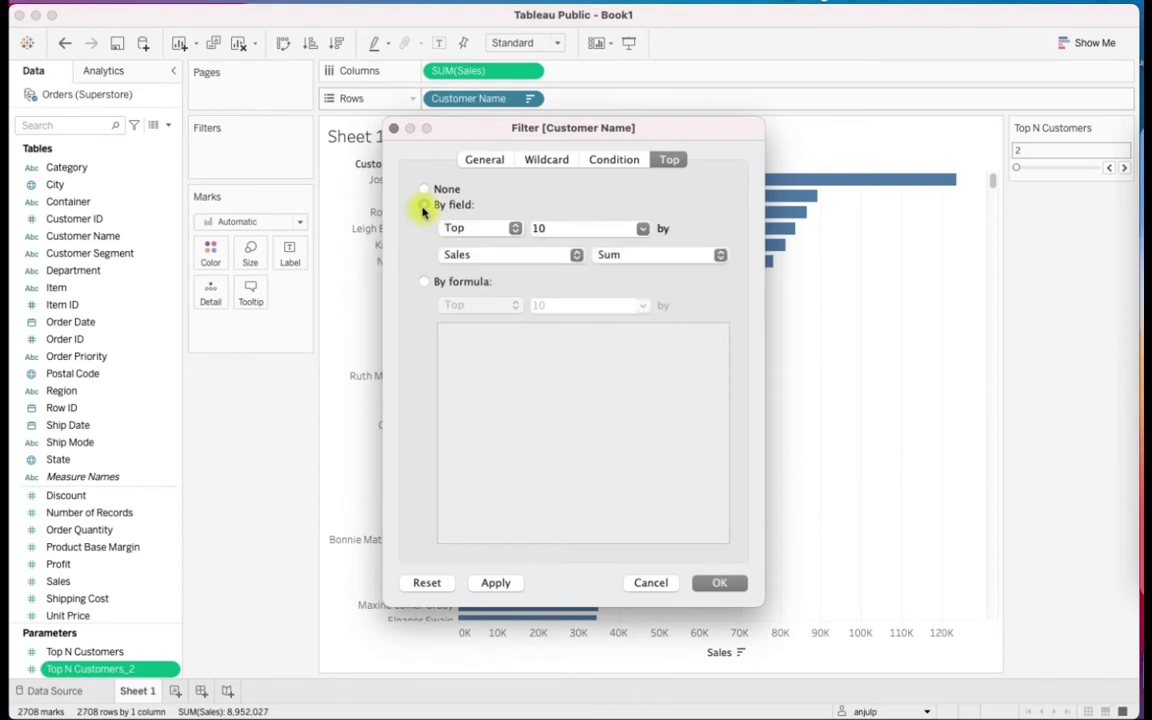
{"action": "left_click", "coordinate": [643, 230]}
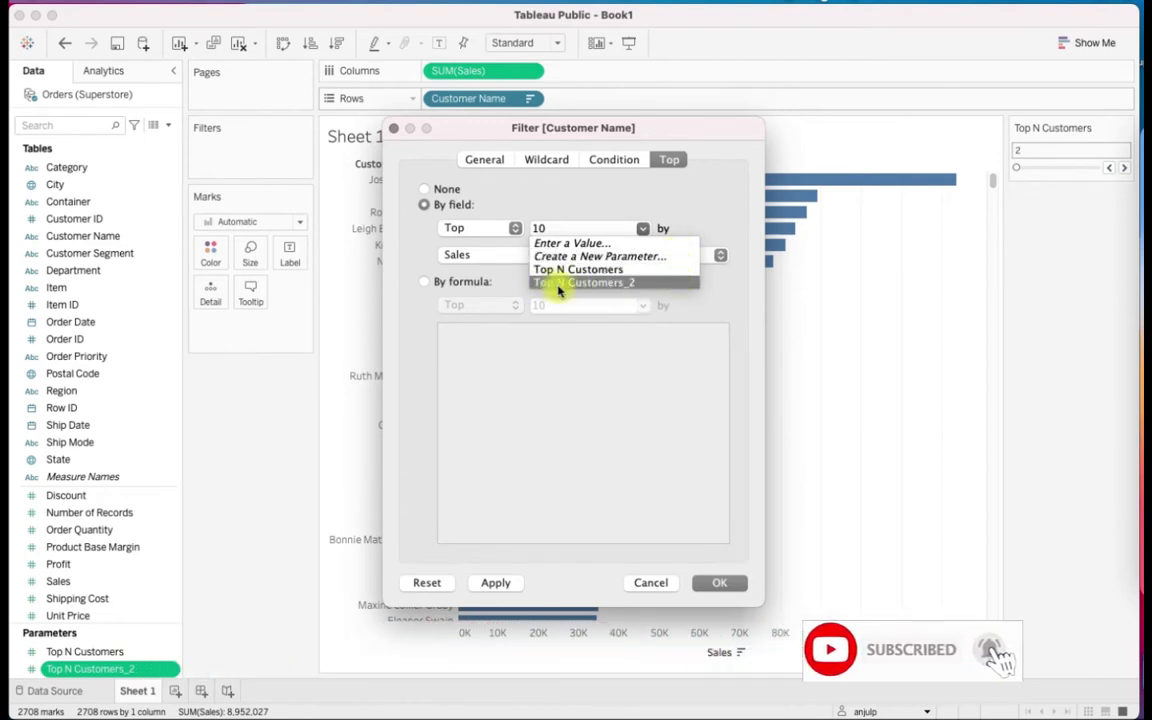
{"action": "left_click", "coordinate": [645, 285]}
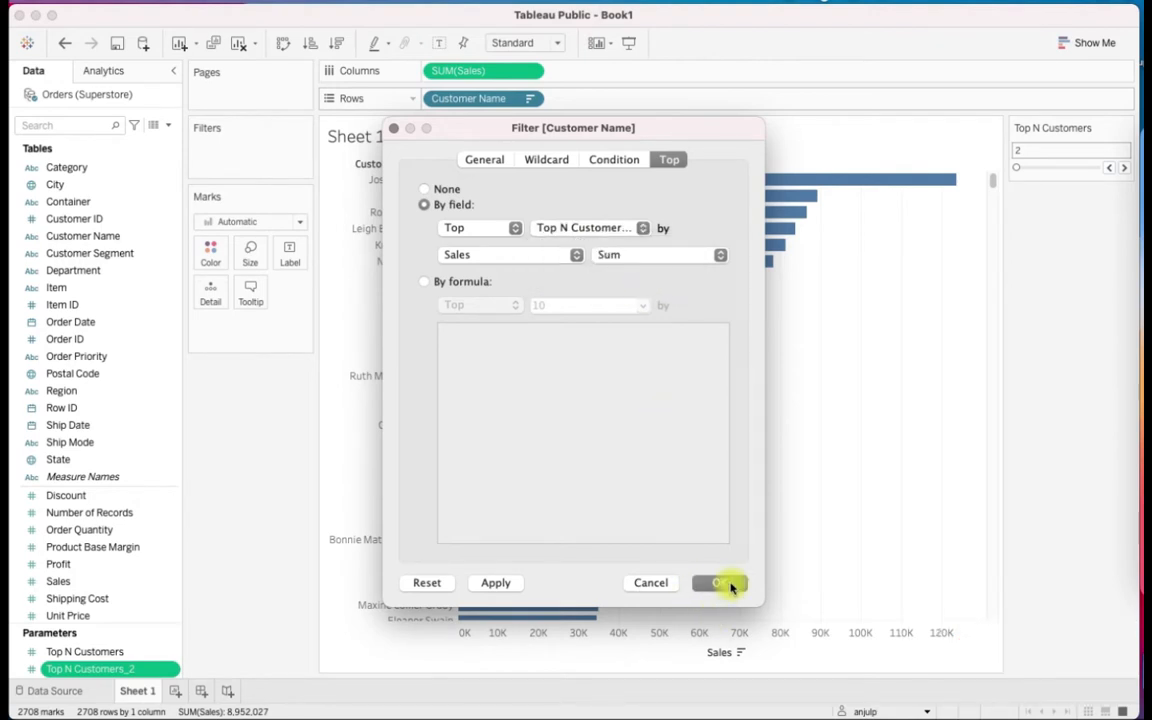
{"action": "left_click", "coordinate": [728, 585]}
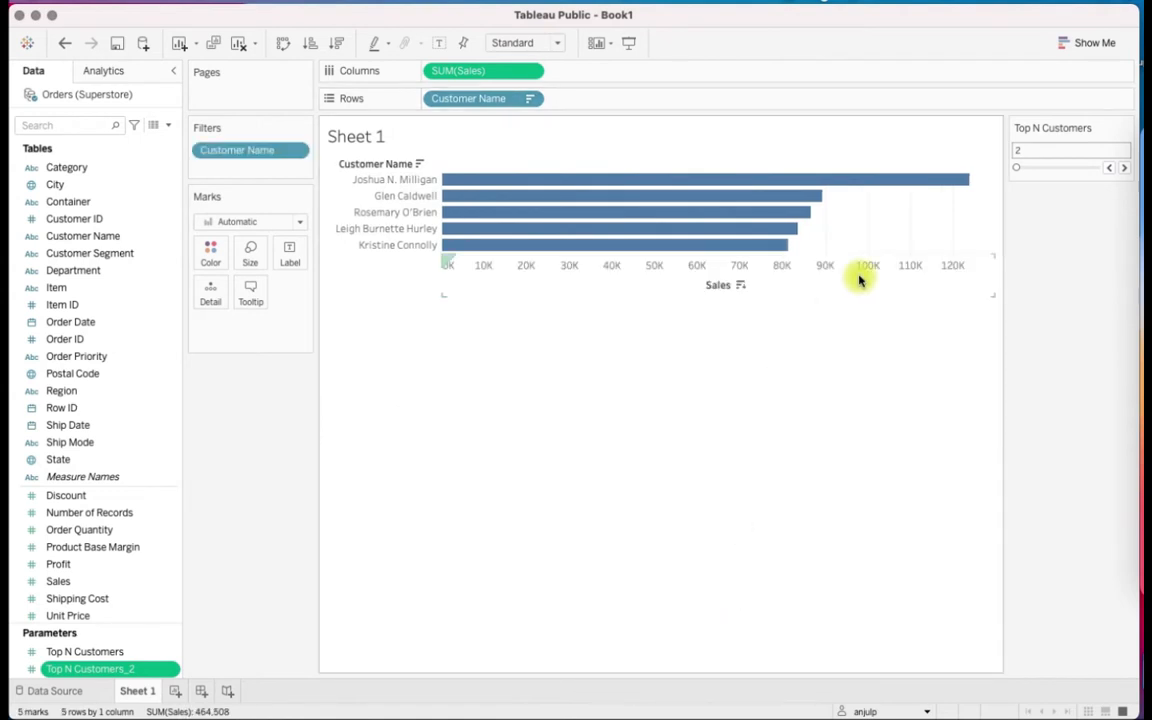
Replace the Top N Customers parameter card with the Top N Customers_2 control and set its value to 10
{"action": "right_click", "coordinate": [147, 677]}
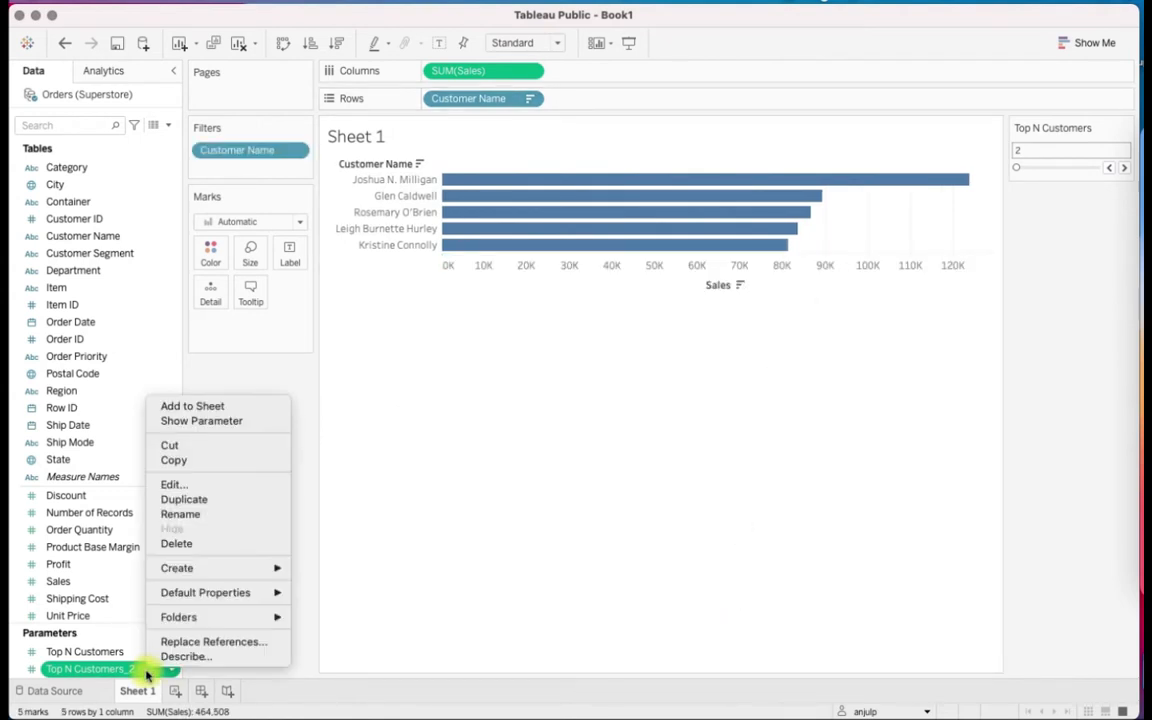
{"action": "left_click", "coordinate": [253, 432]}
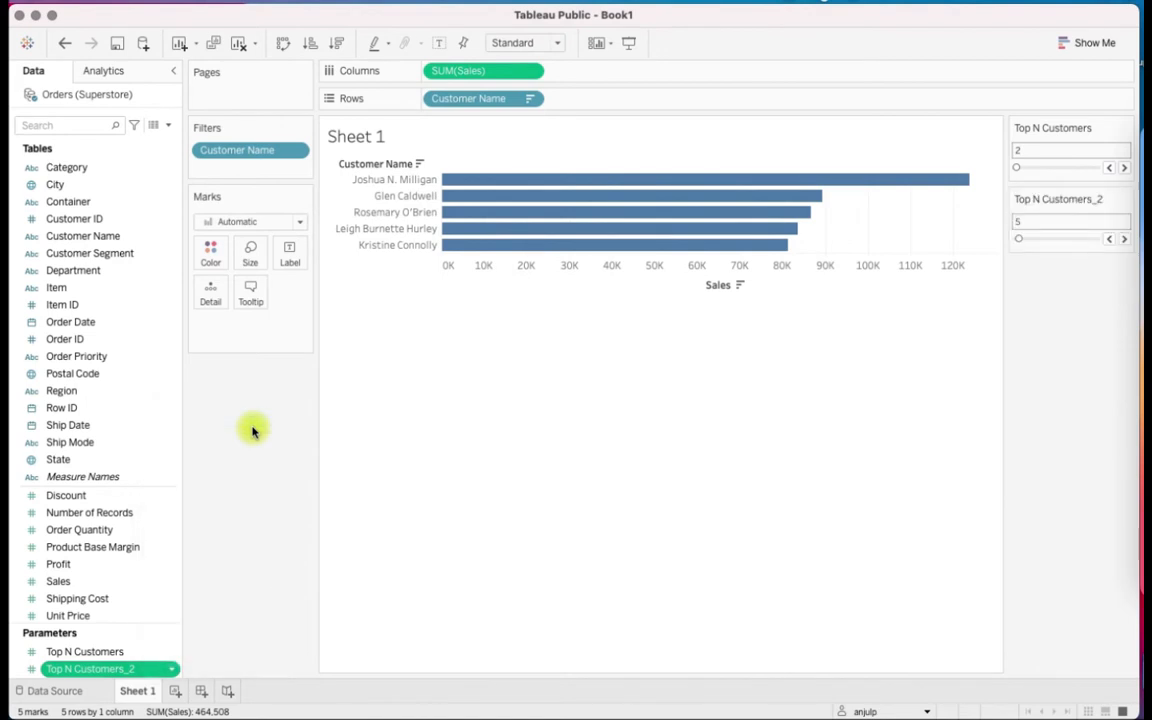
{"action": "left_click", "coordinate": [1125, 130]}
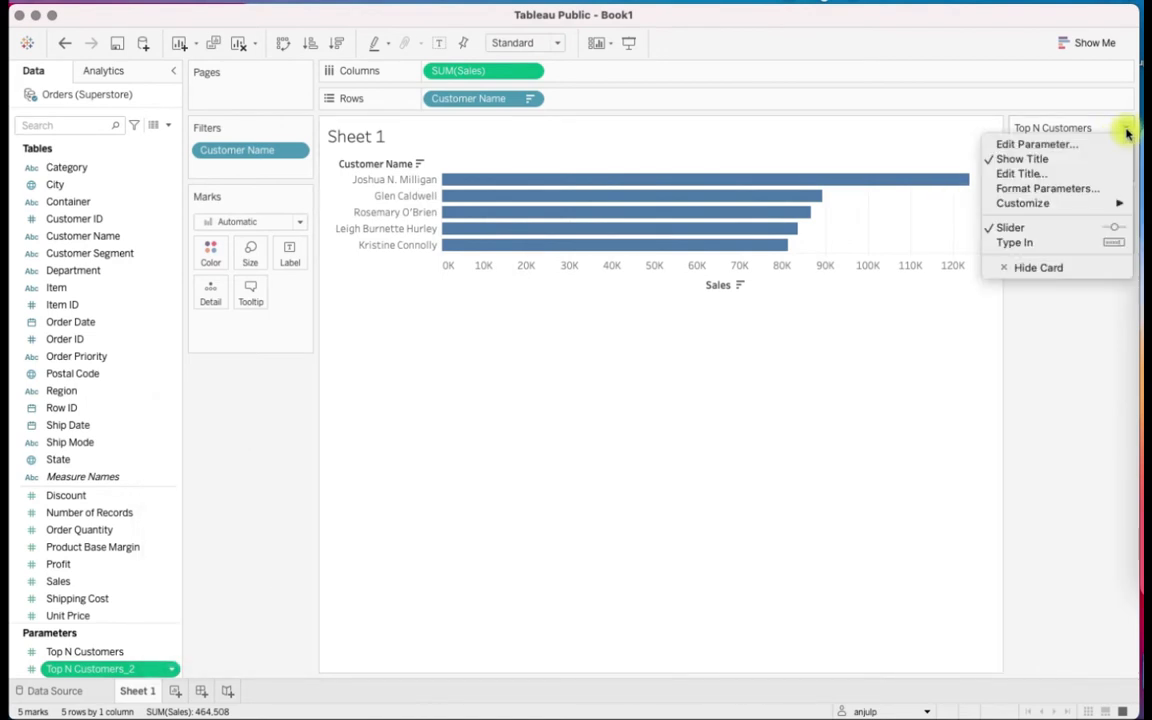
{"action": "left_click", "coordinate": [1024, 267]}
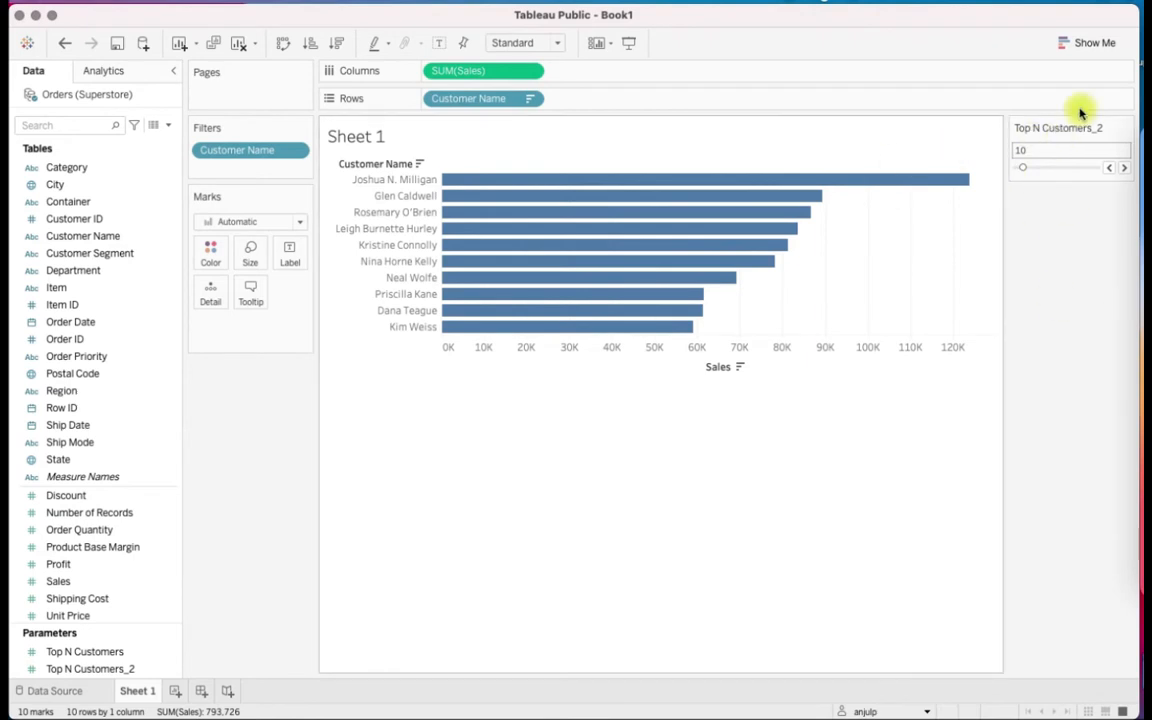
{"action": "mouse_move", "coordinate": [920, 190]}
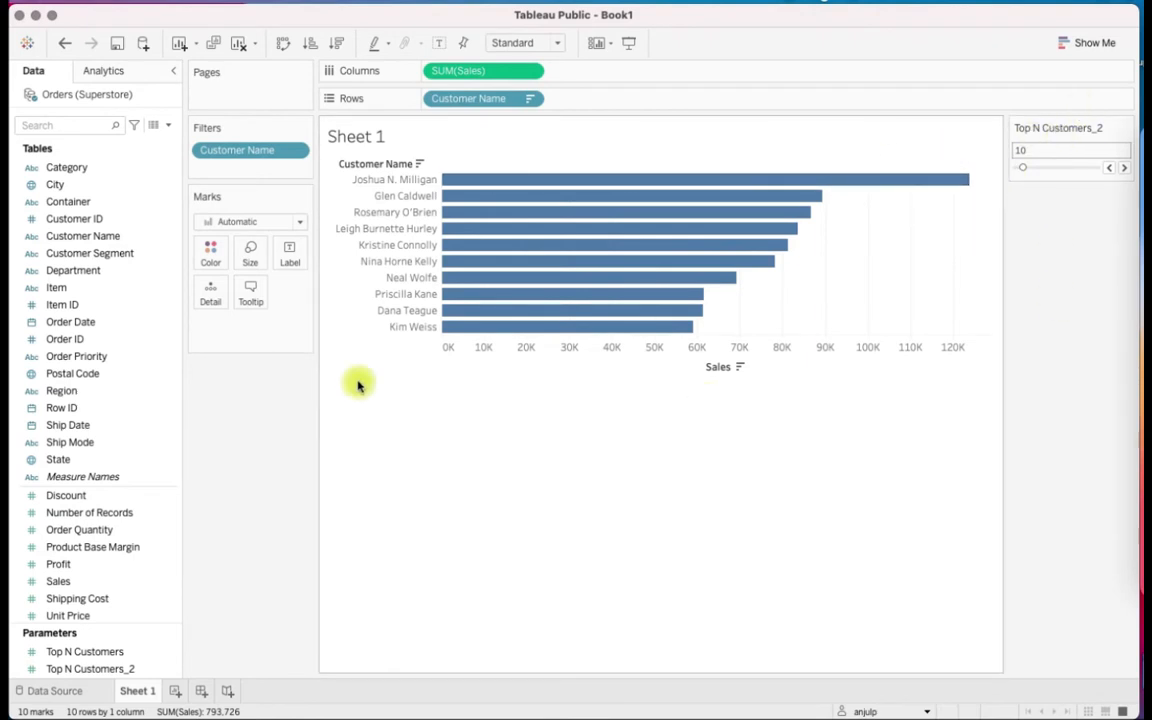
Add a new worksheet and plot sum of Sales on the rows against the continuous day of Order Date on the columns
{"action": "left_click", "coordinate": [175, 694]}
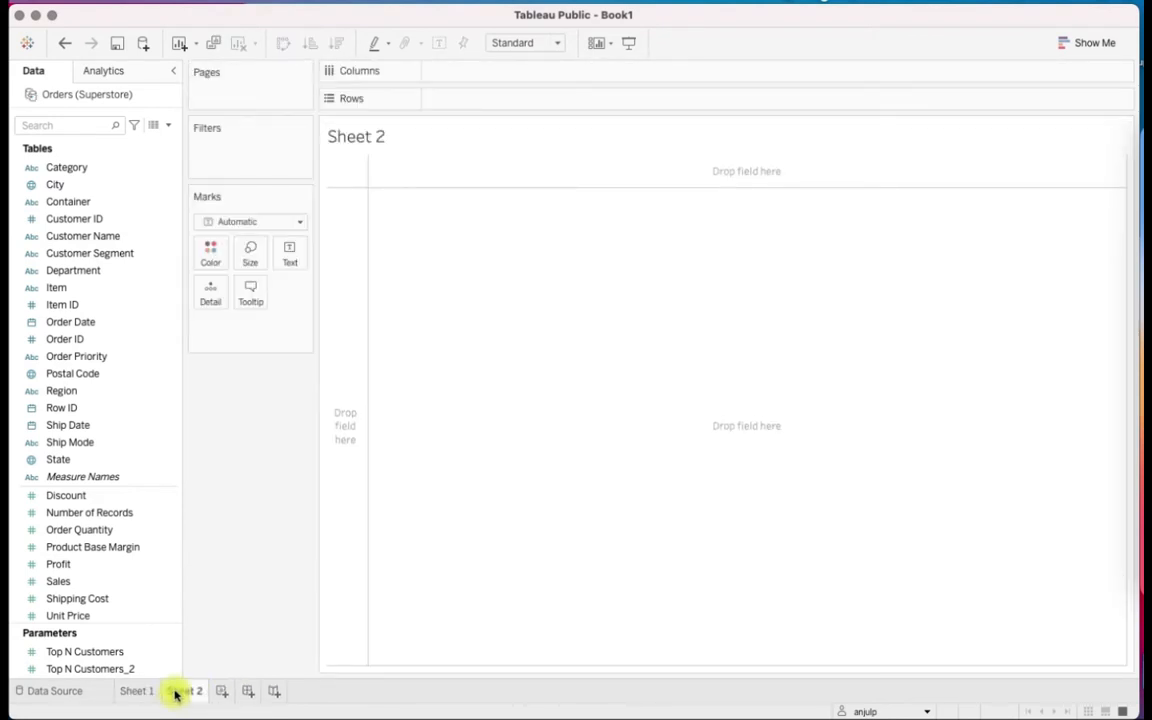
{"action": "left_click", "coordinate": [144, 462]}
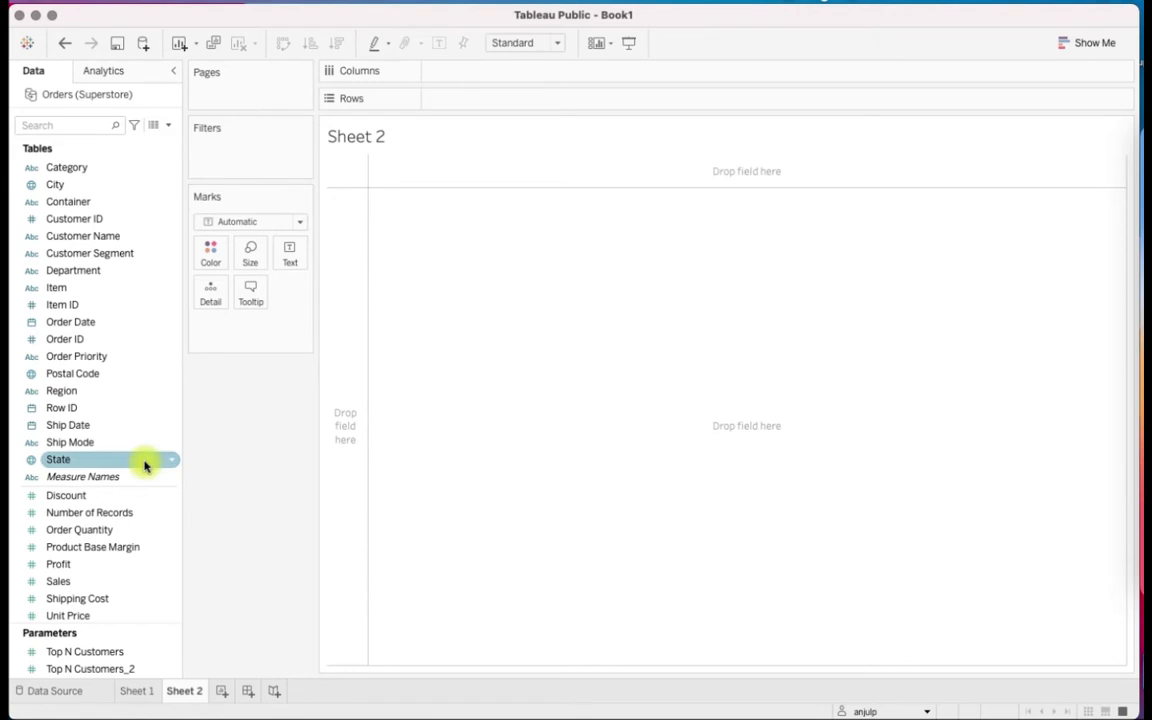
{"action": "left_click_drag", "start_coordinate": [75, 583], "coordinate": [442, 98]}
{"action": "left_click", "coordinate": [108, 339]}
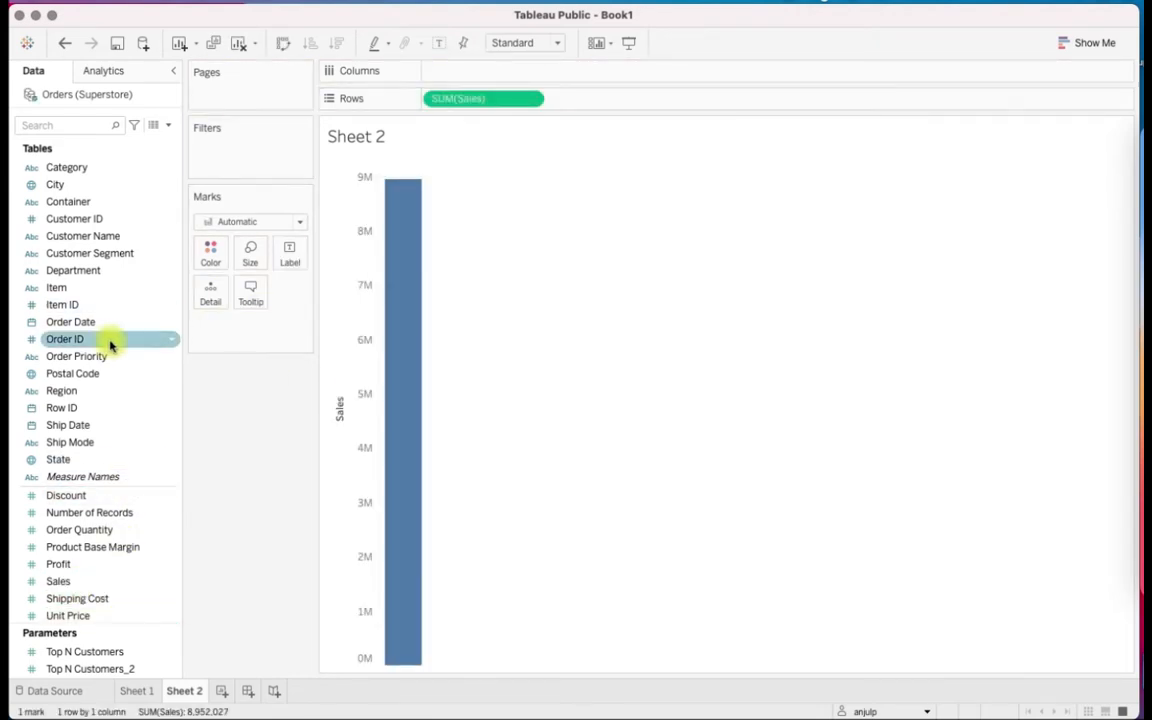
{"action": "left_click_drag", "start_coordinate": [78, 322], "coordinate": [465, 70]}
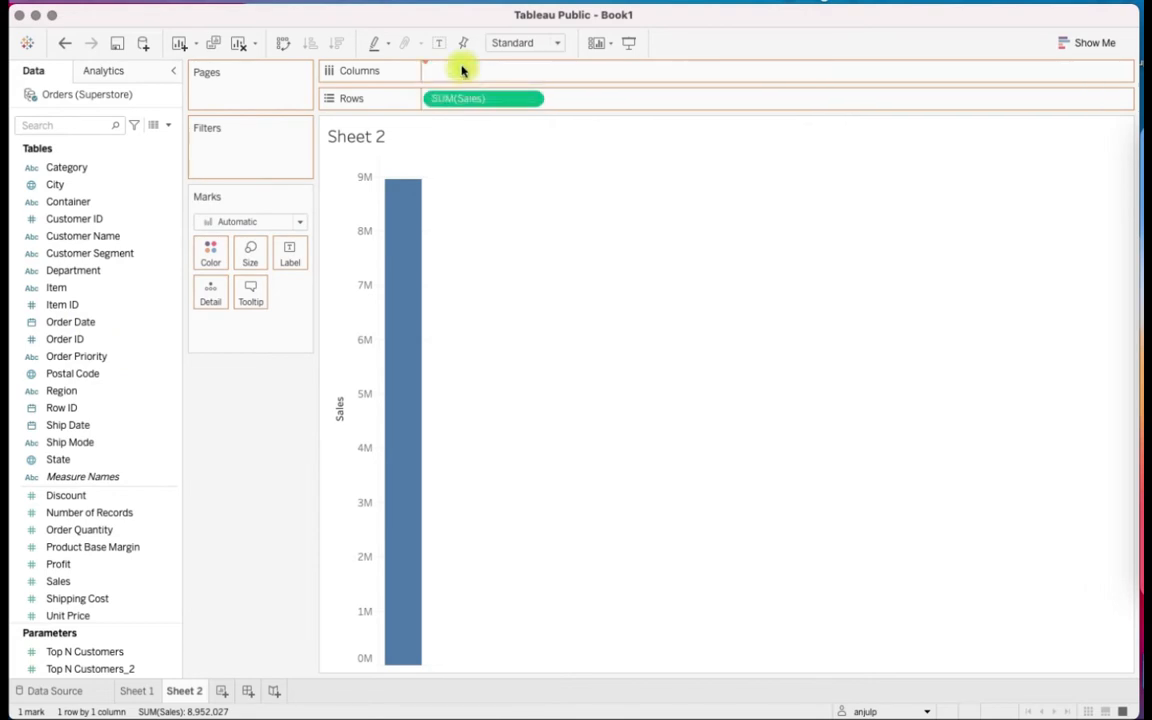
{"action": "right_click", "coordinate": [500, 70]}
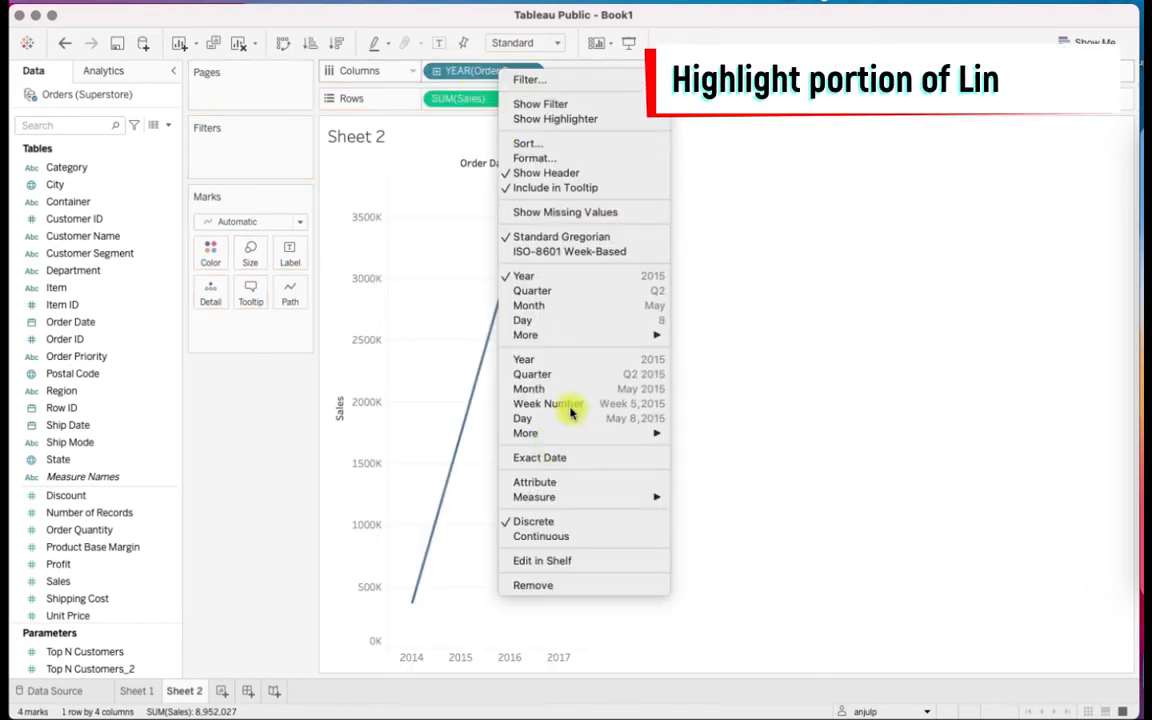
{"action": "left_click", "coordinate": [632, 427]}
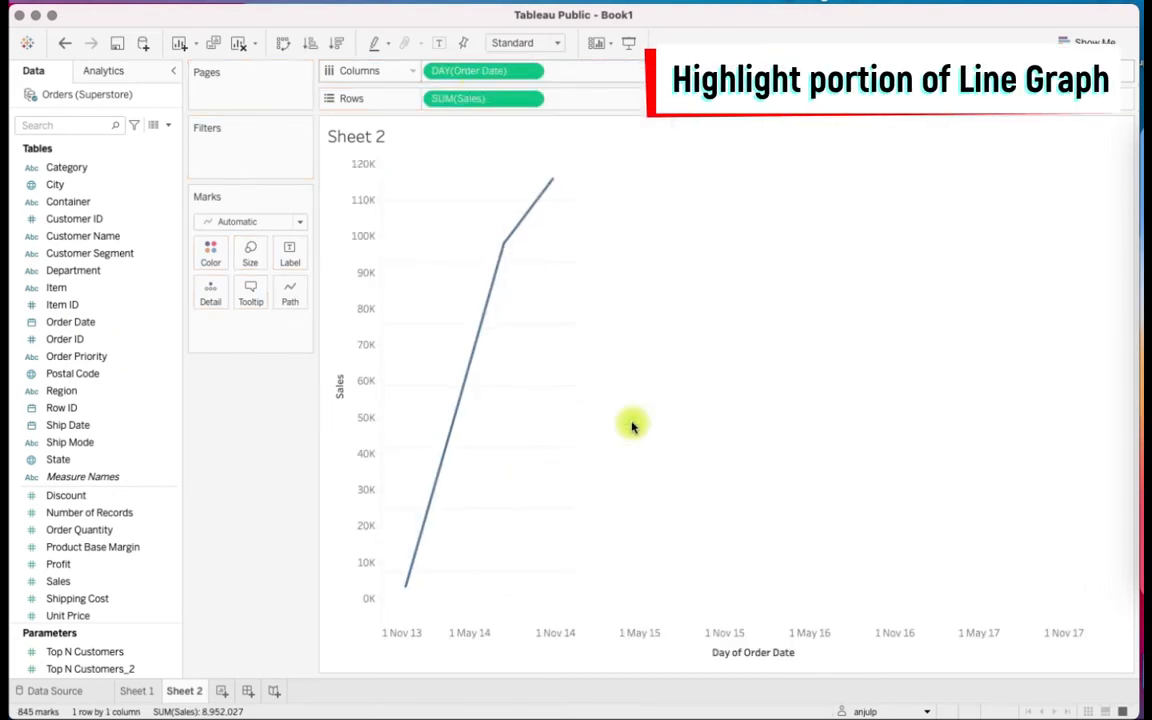
Add a range-of-dates filter on Order Date and set its start date to 01/07/2015
{"action": "left_click_drag", "start_coordinate": [72, 321], "coordinate": [211, 154]}
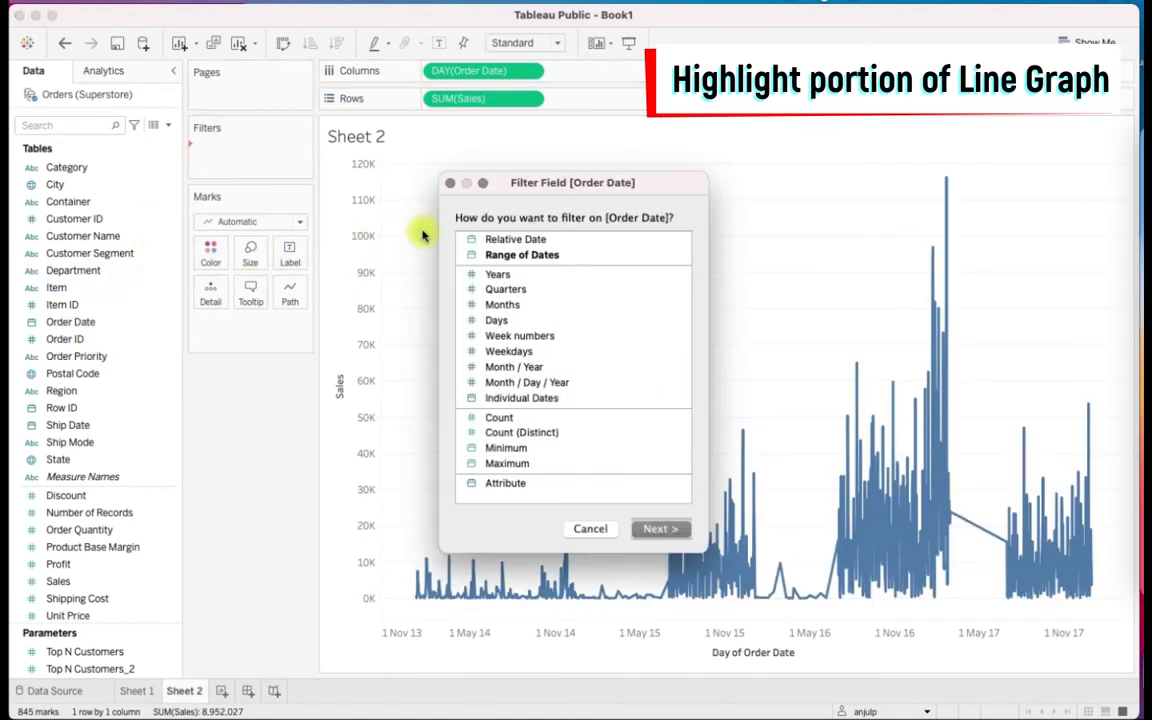
{"action": "double_click", "coordinate": [530, 257]}
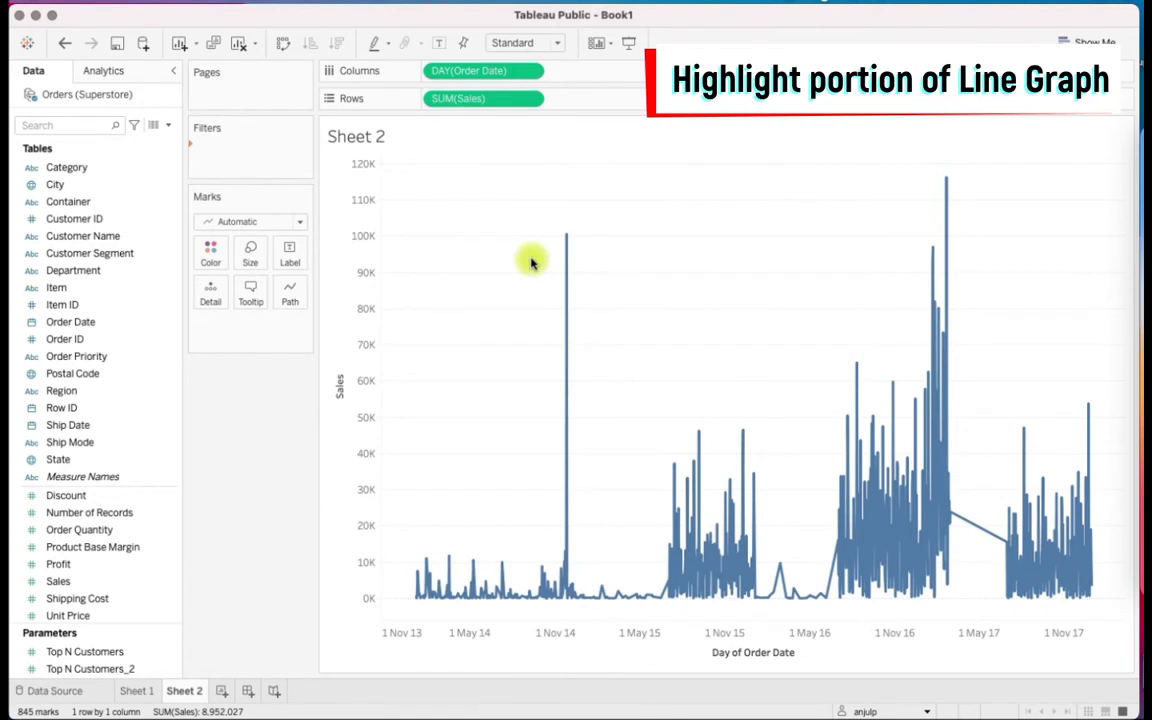
{"action": "left_click", "coordinate": [453, 362]}
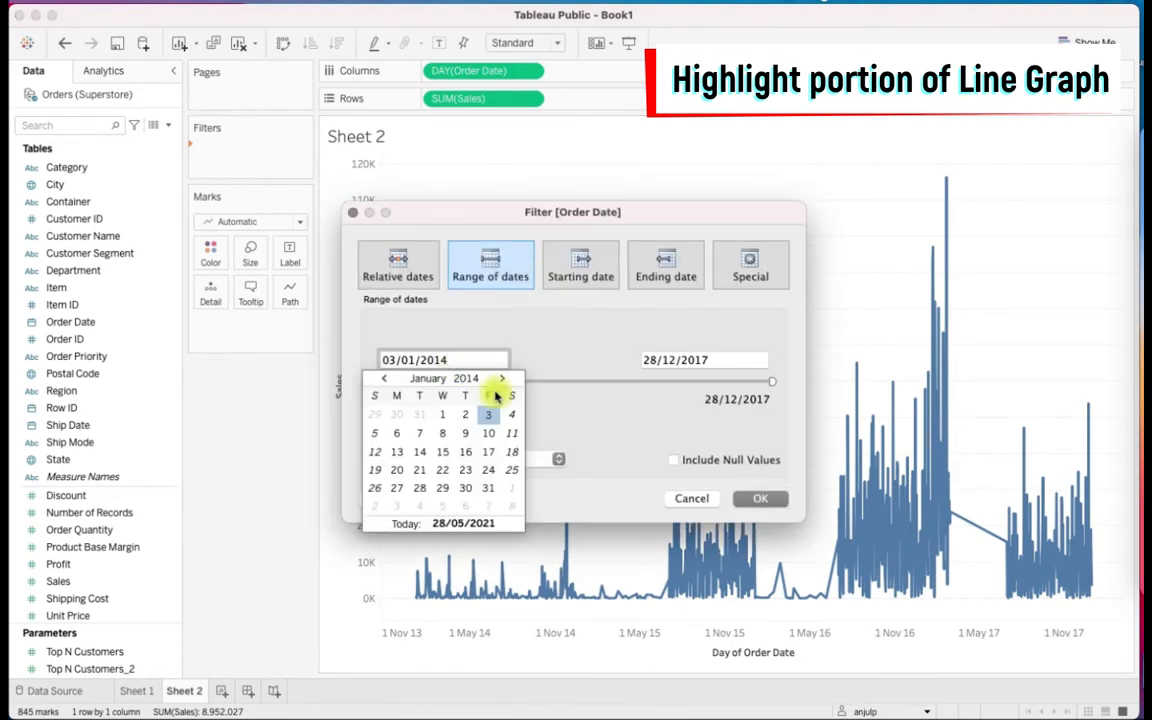
{"action": "left_click", "coordinate": [501, 379]}
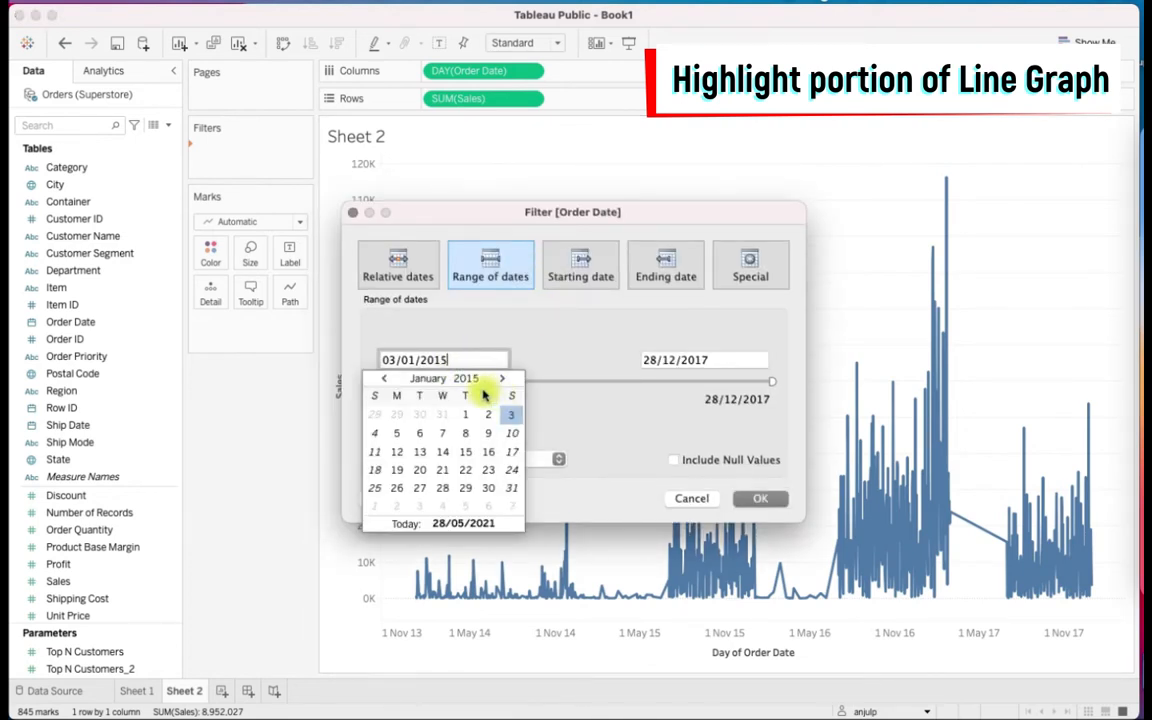
{"action": "left_click", "coordinate": [408, 359]}
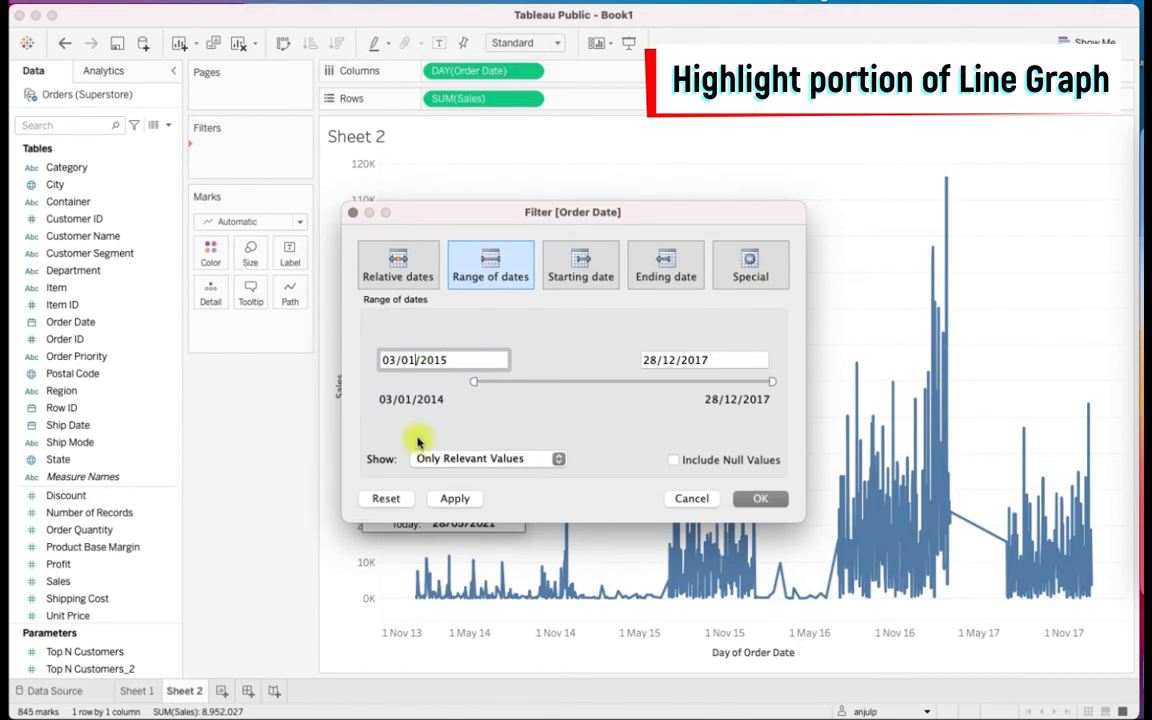
{"action": "type", "text": "7"}
Set the Order Date filter's end date to 31/12/2015 and apply the filter
{"action": "left_click", "coordinate": [727, 357]}
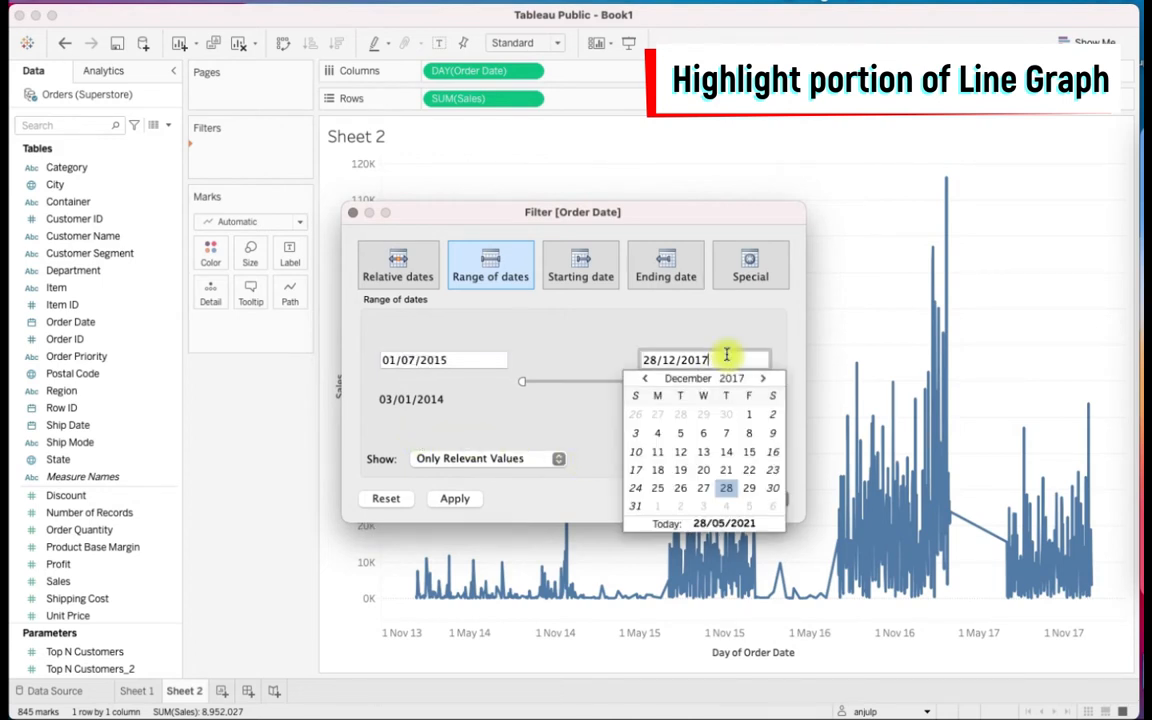
{"action": "key", "text": "BackSpace"}
{"action": "type", "text": "5"}
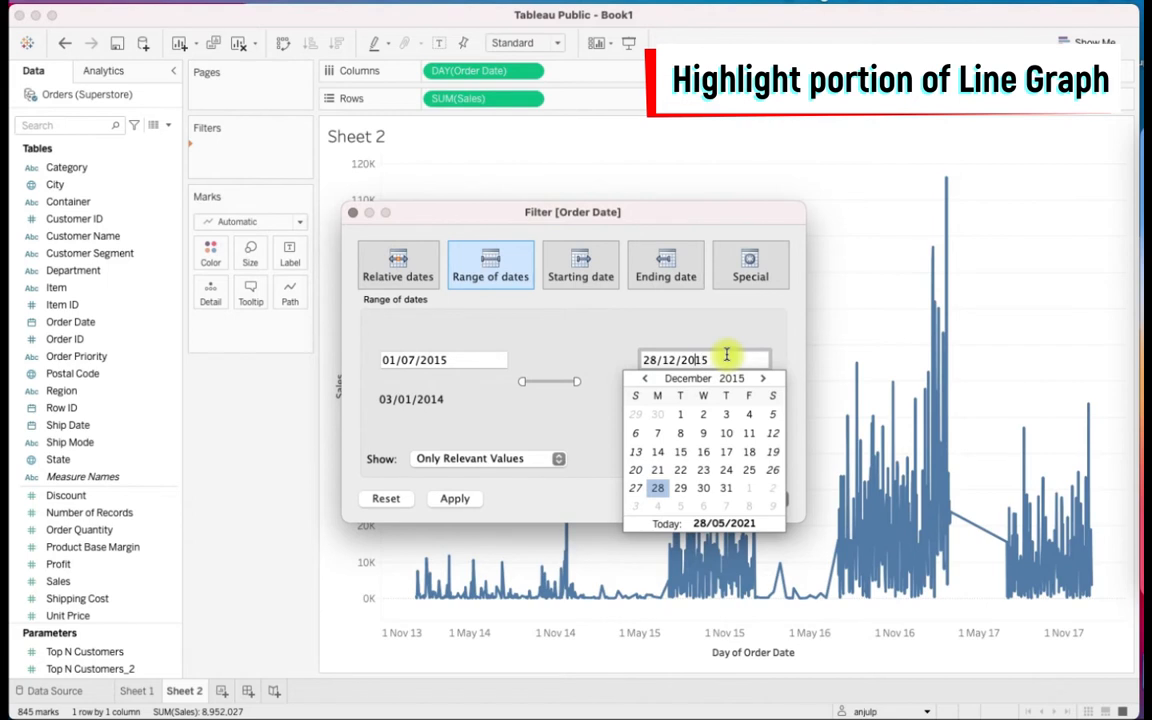
{"action": "type", "text": "31"}
{"action": "left_click", "coordinate": [743, 334]}
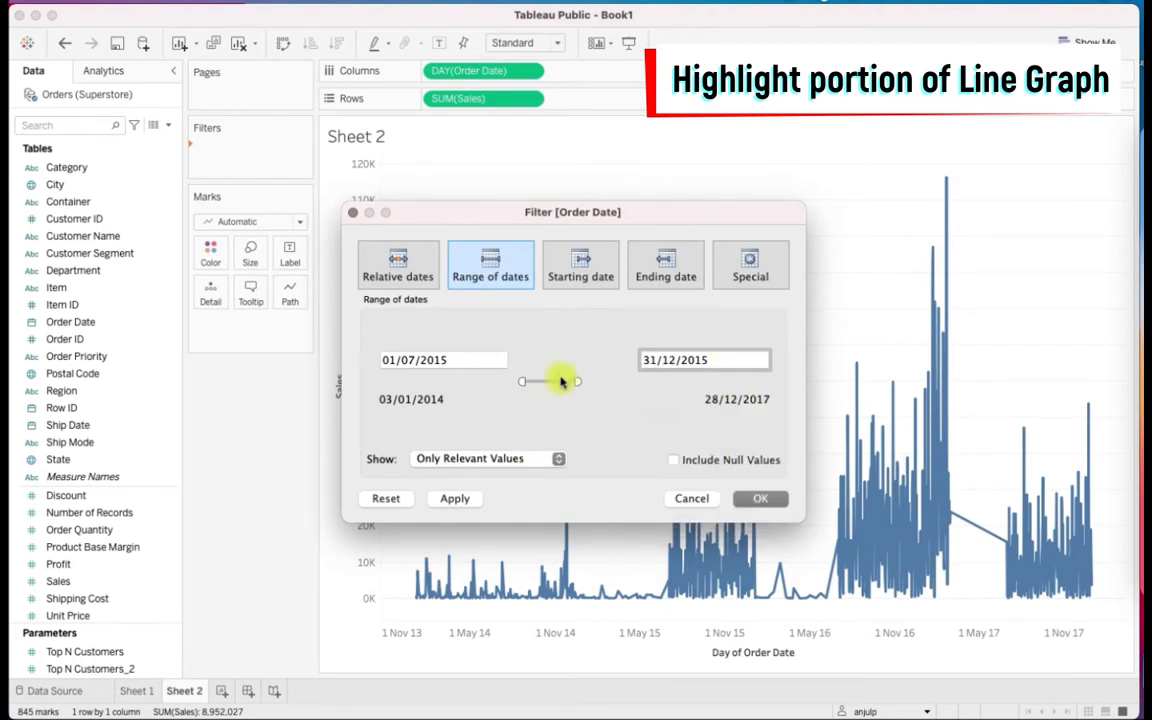
{"action": "left_click", "coordinate": [776, 497]}
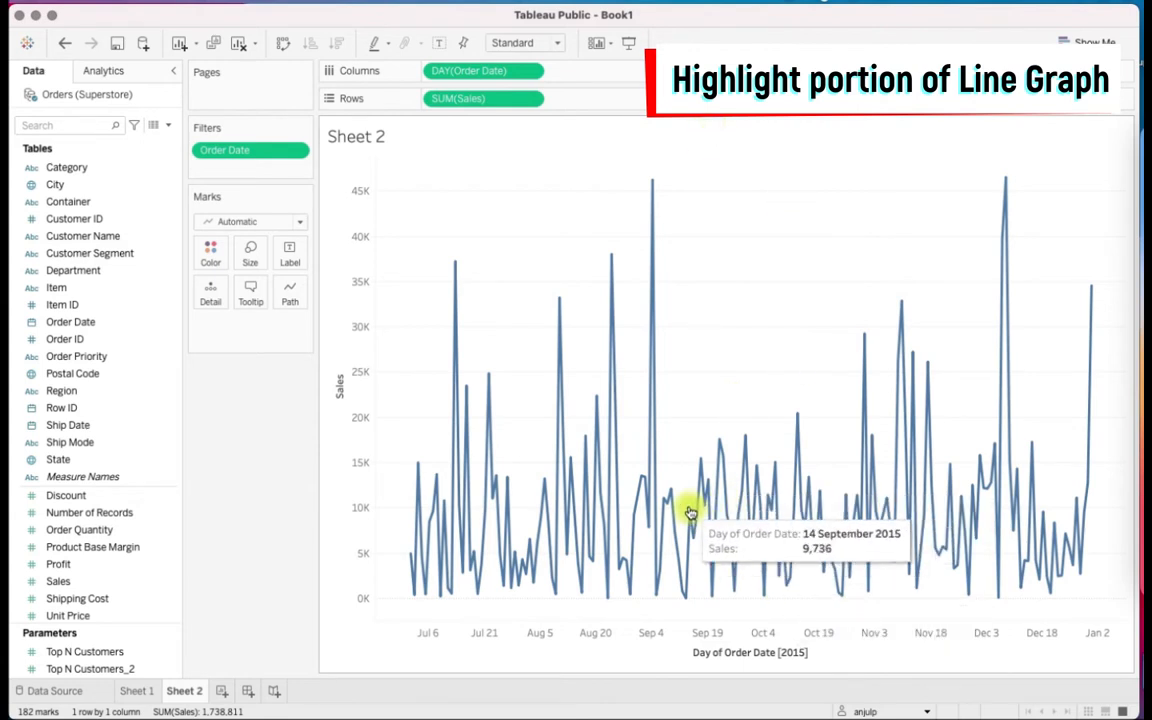
Select the marks of the sales line from about mid-September to mid-October 2015
{"action": "left_click_drag", "start_coordinate": [691, 163], "coordinate": [805, 612]}
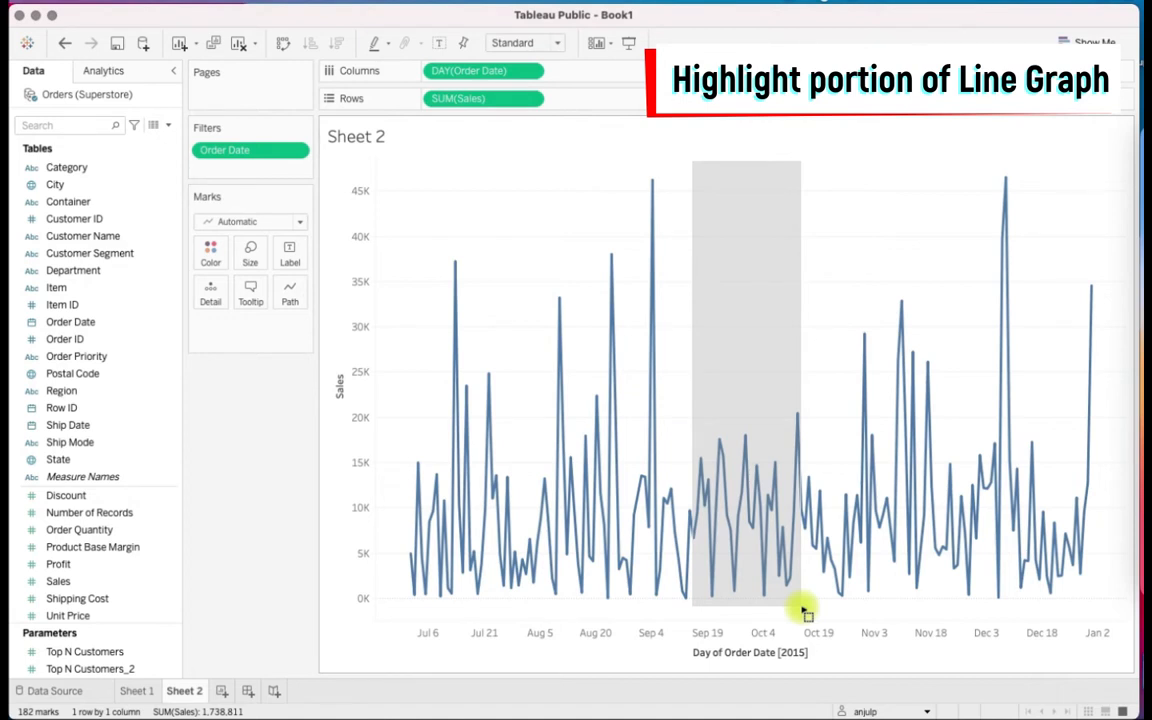
{"action": "left_click_drag", "start_coordinate": [802, 606], "coordinate": [806, 600]}
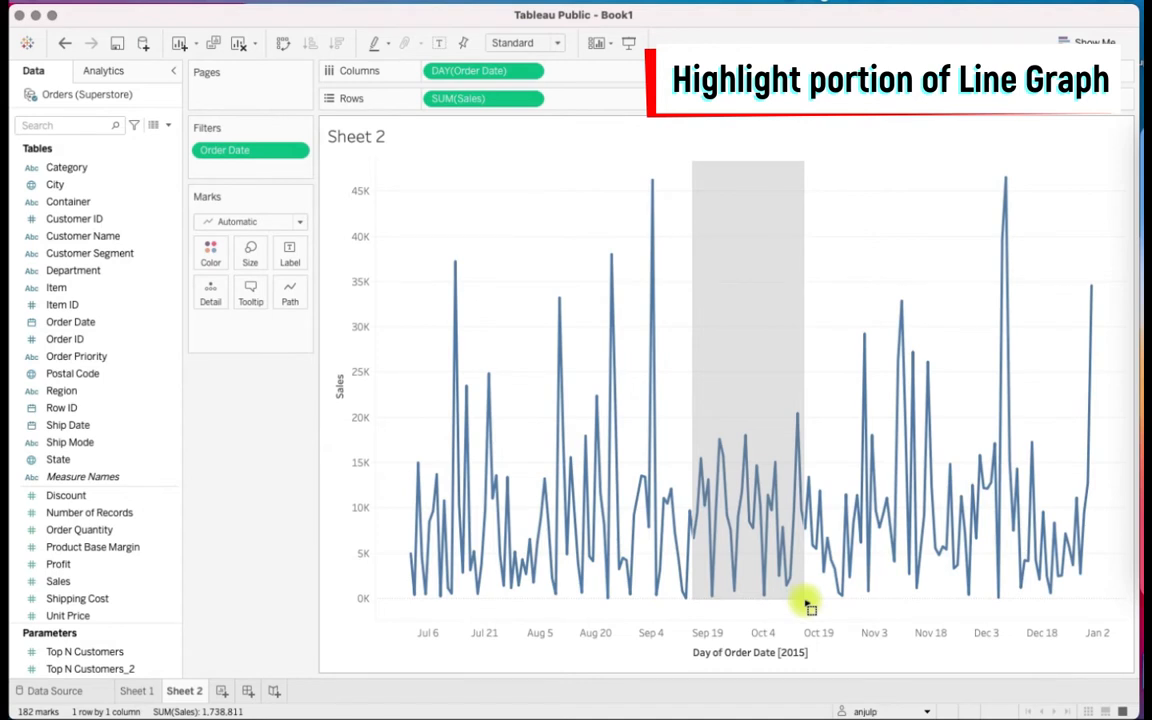
{"action": "left_click_drag", "start_coordinate": [806, 600], "coordinate": [803, 600]}
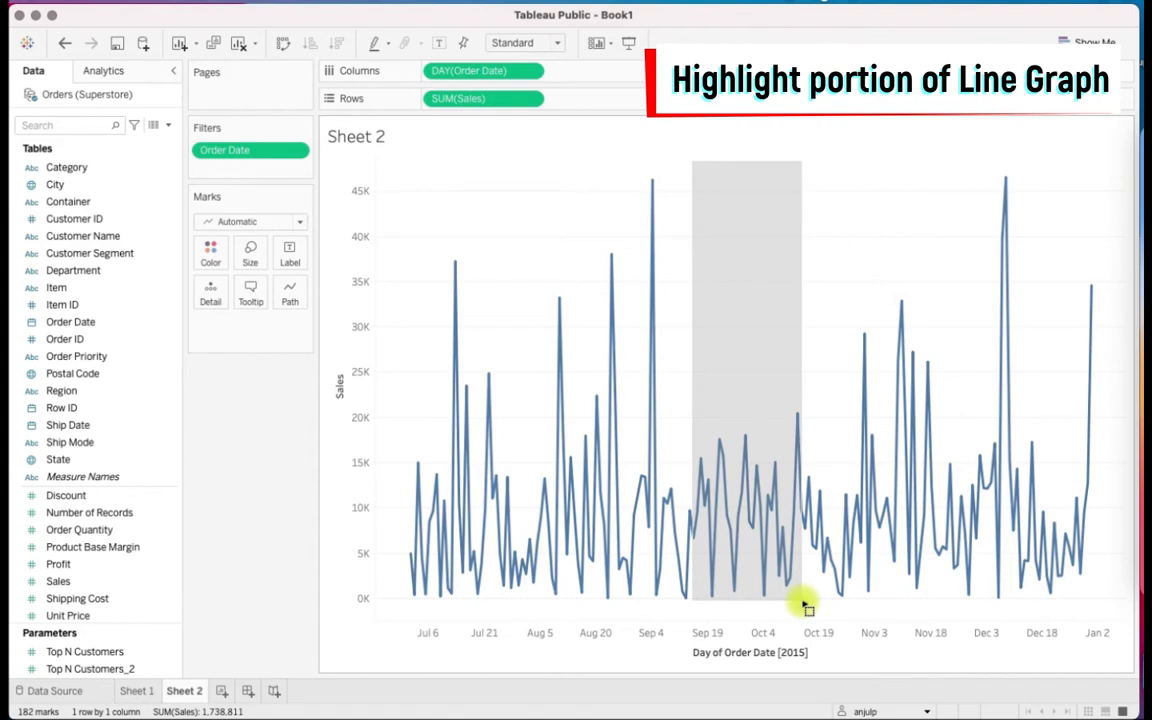
{"action": "left_click_drag", "start_coordinate": [806, 606], "coordinate": [807, 606]}
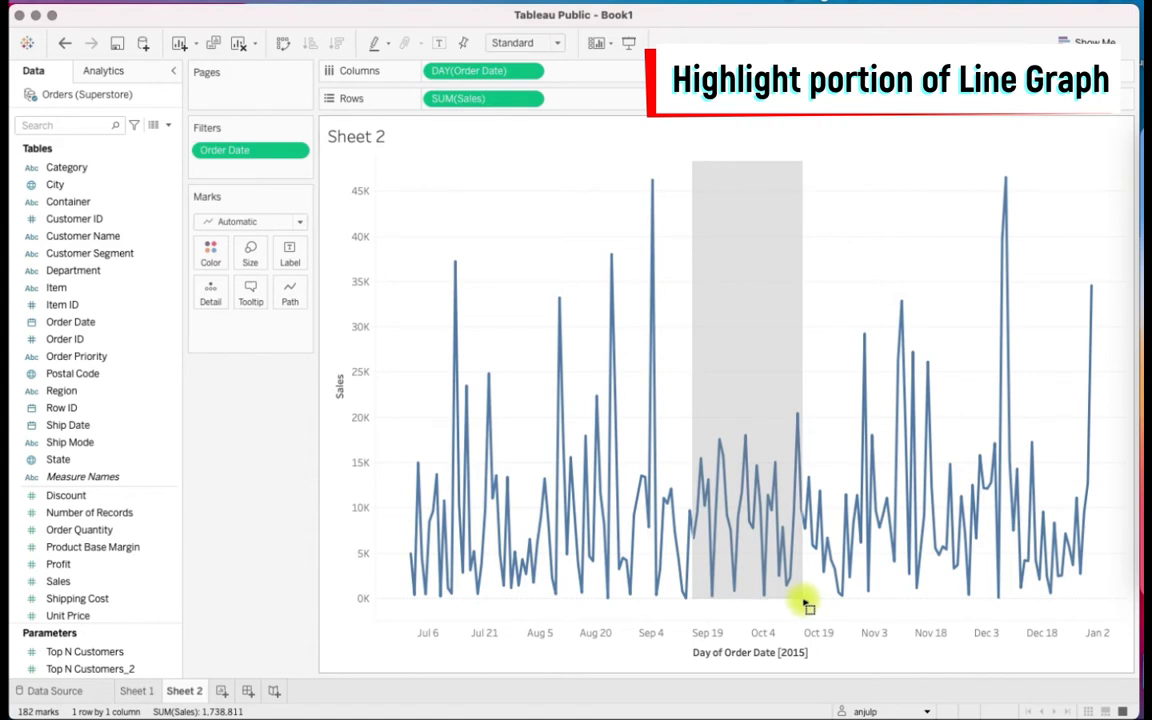
{"action": "left_click_drag", "start_coordinate": [804, 601], "coordinate": [804, 601]}
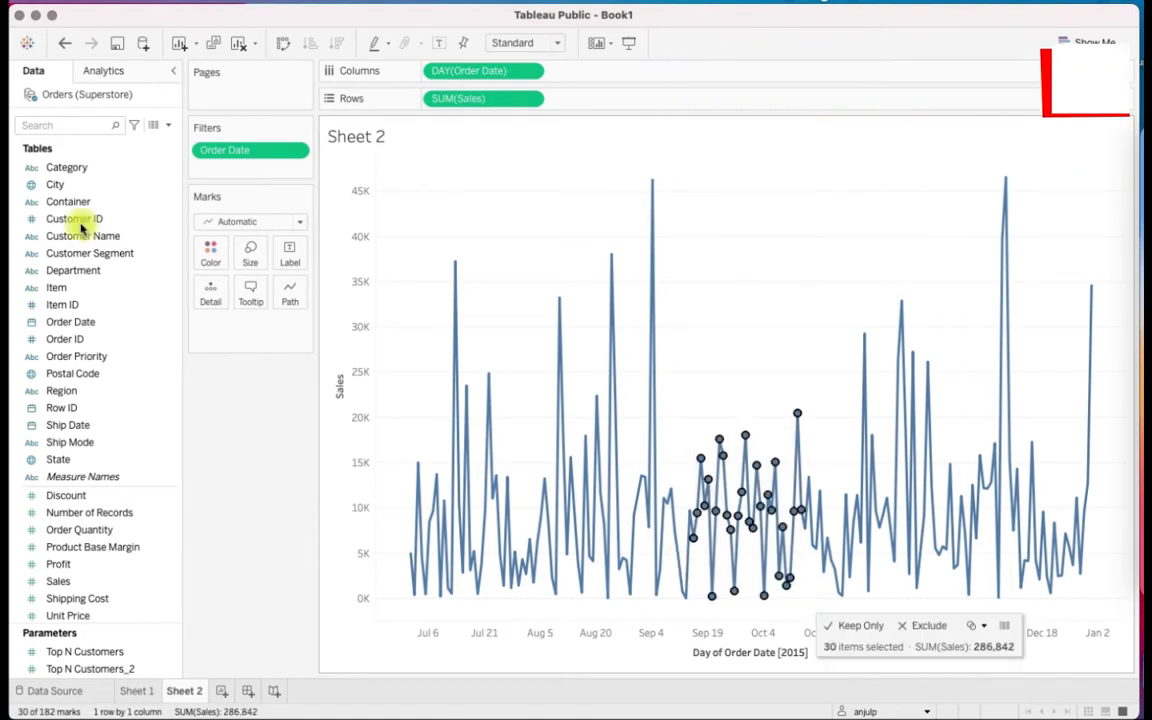
Create a parameter named From Date with the Date data type, allowing all values
{"action": "left_click", "coordinate": [169, 126]}
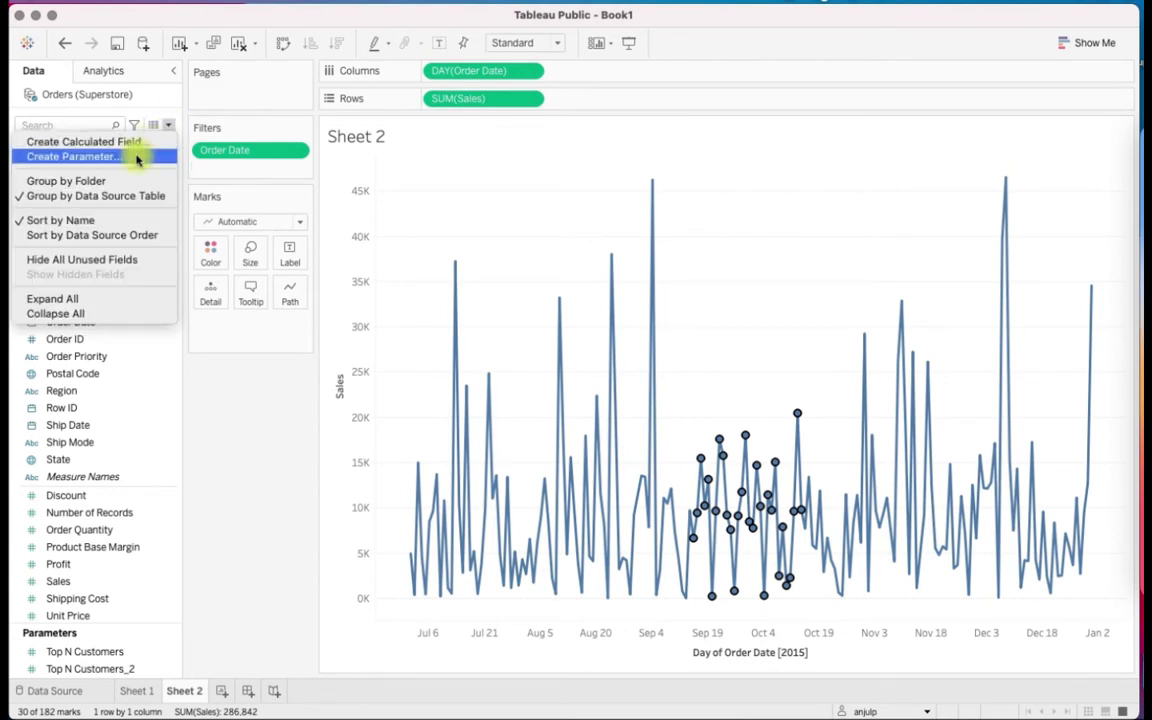
{"action": "left_click", "coordinate": [137, 157]}
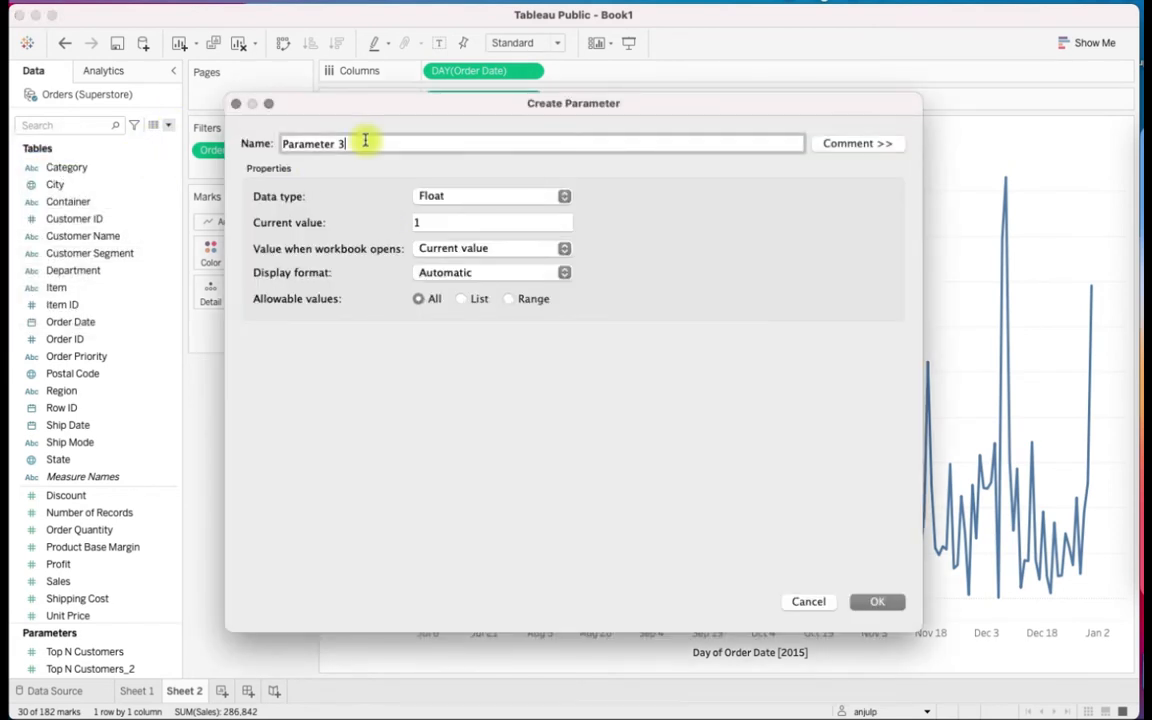
{"action": "type", "text": "From Date"}
{"action": "left_click", "coordinate": [452, 195]}
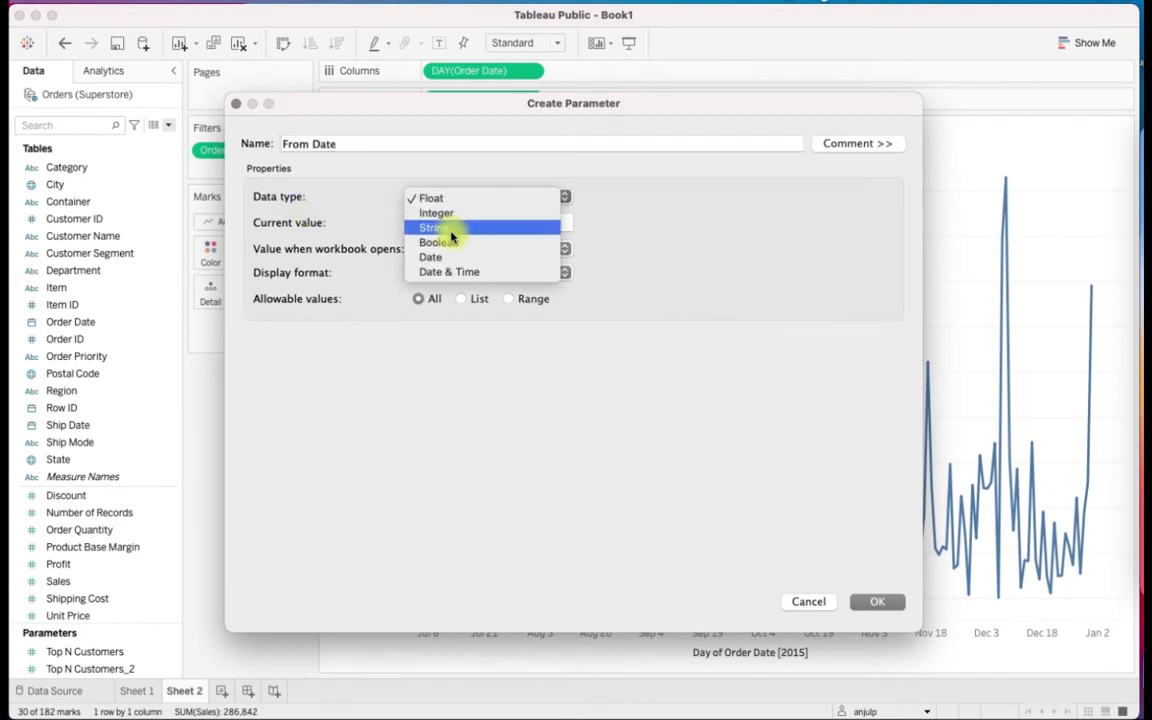
{"action": "left_click", "coordinate": [447, 256]}
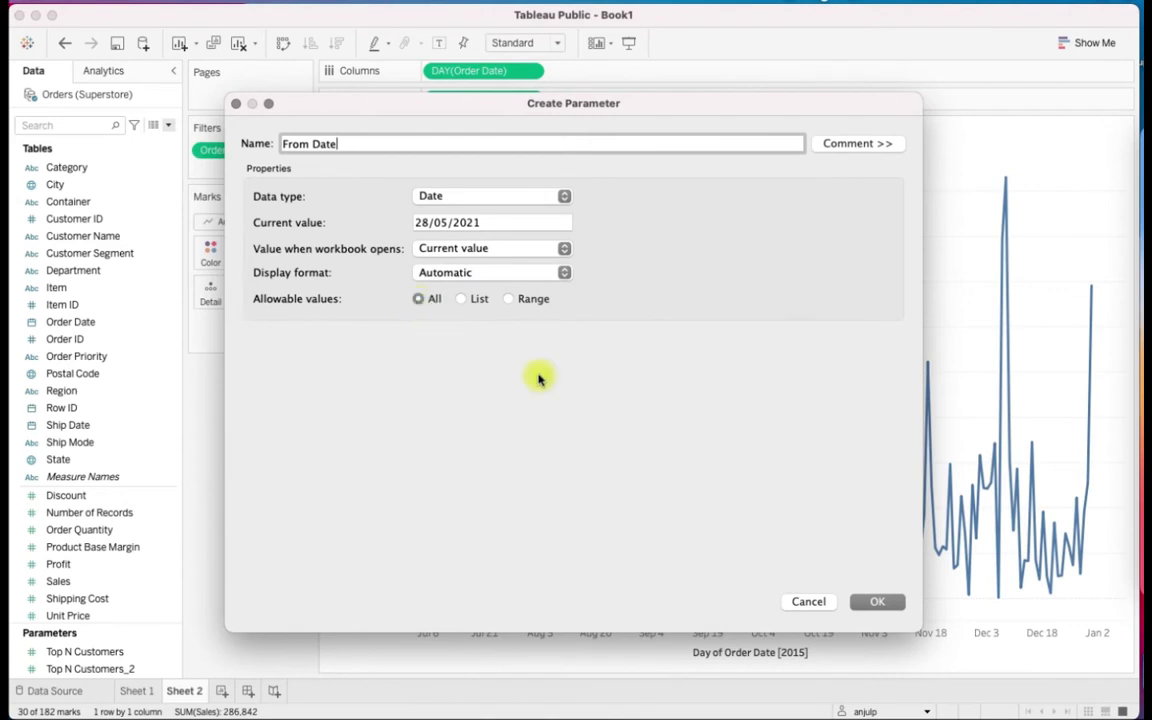
{"action": "left_click", "coordinate": [882, 603]}
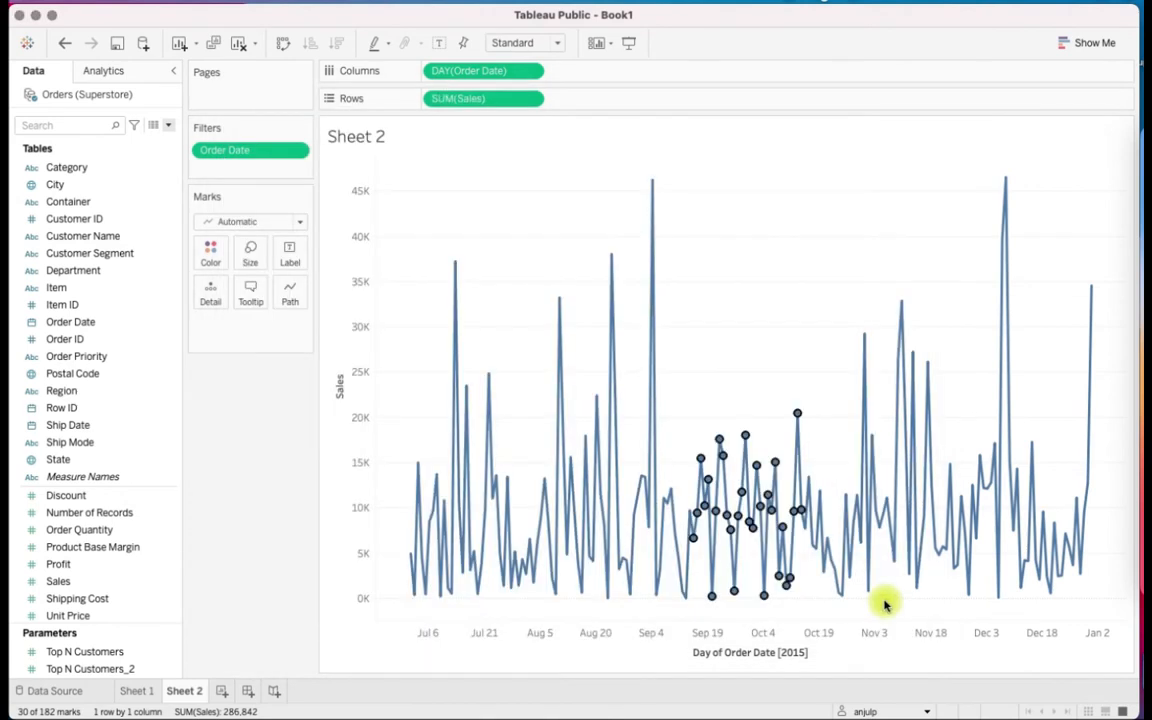
Show the From Date parameter control on the sheet and clear the selection of marks on the sales line
{"action": "right_click", "coordinate": [110, 641]}
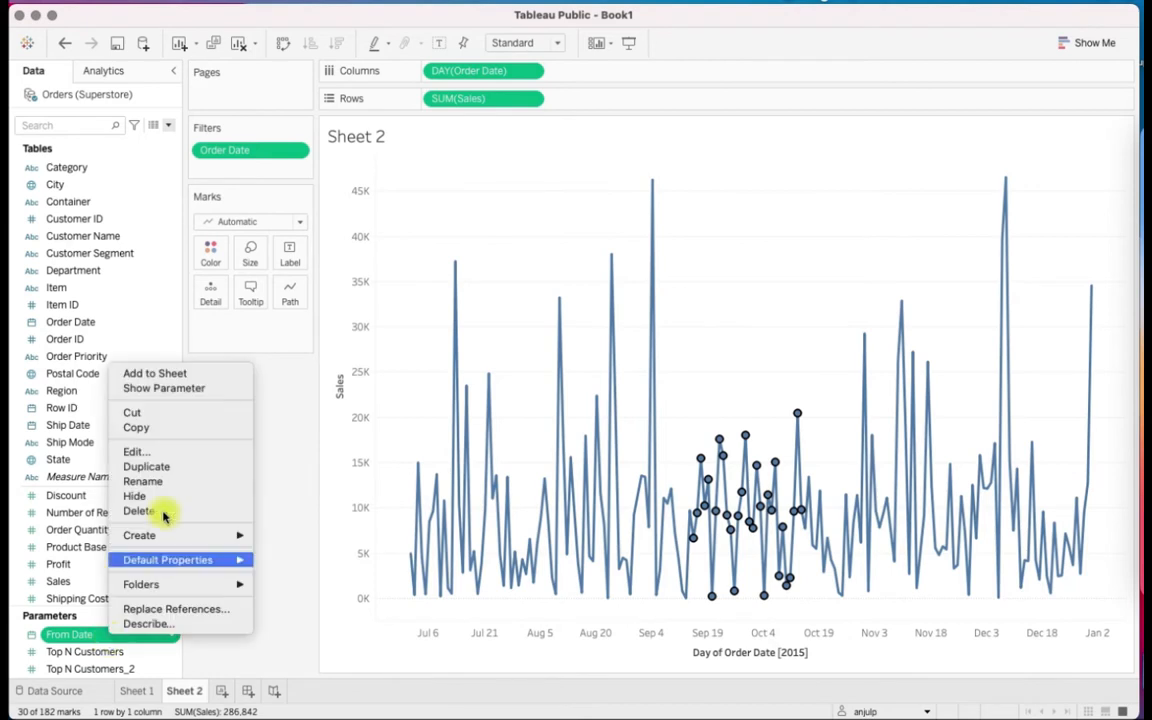
{"action": "left_click", "coordinate": [185, 387]}
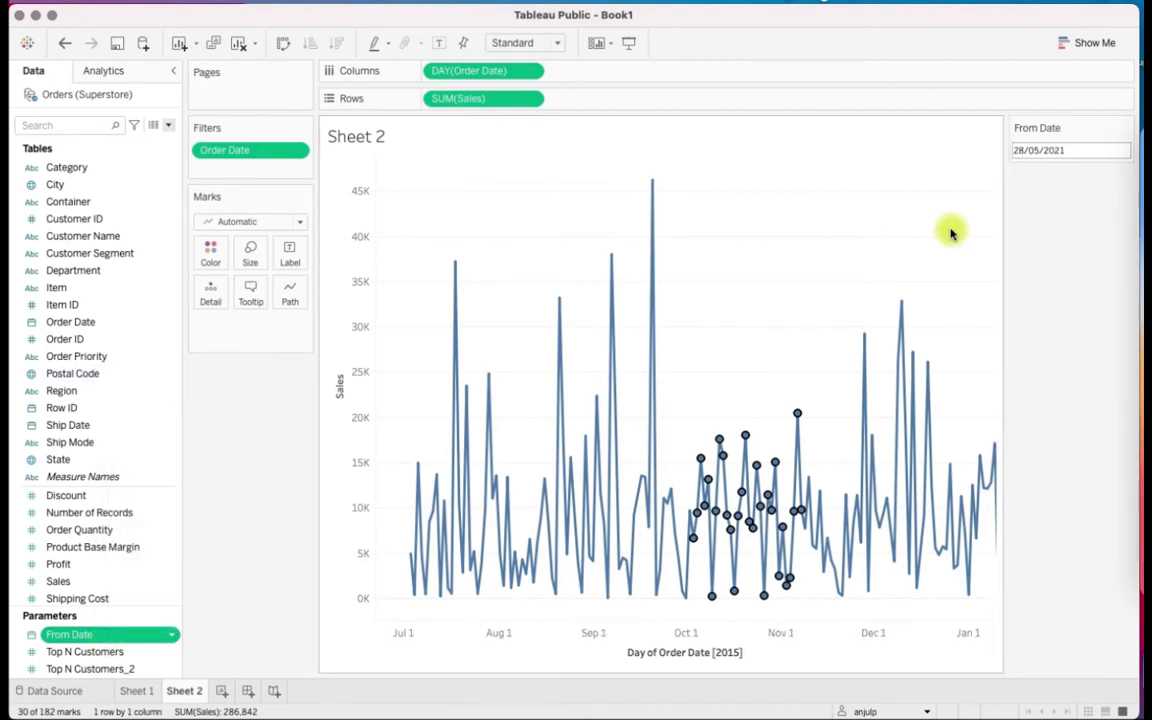
{"action": "left_click", "coordinate": [1084, 152]}
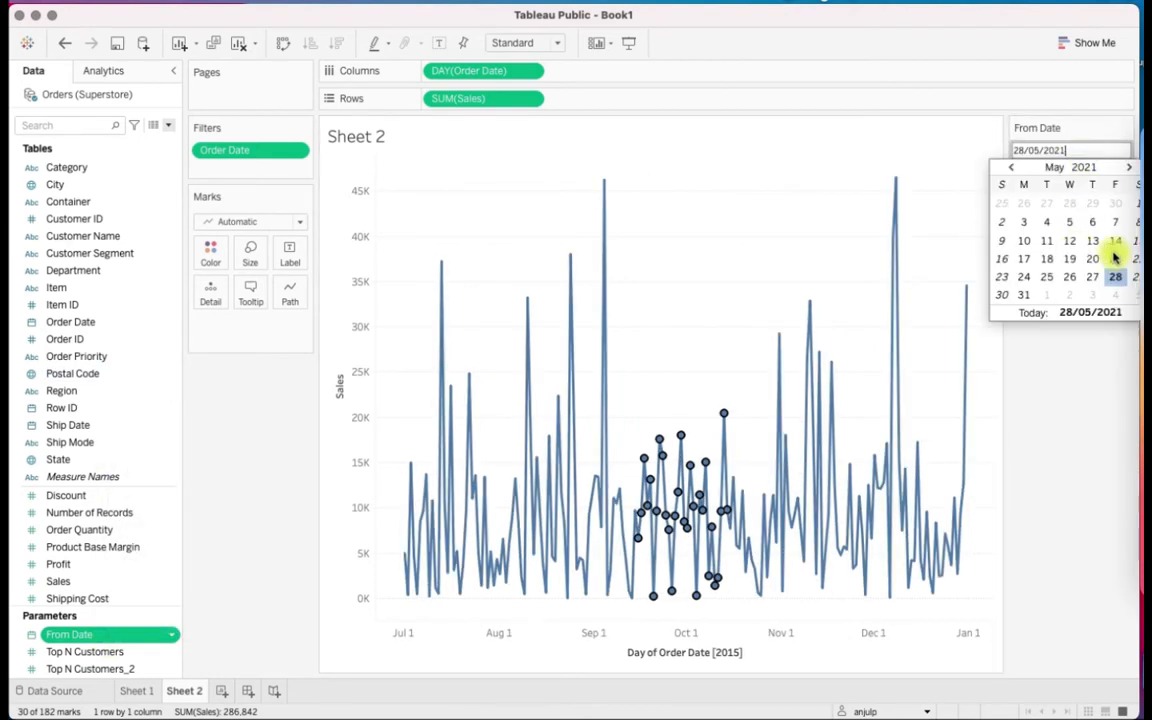
{"action": "left_click", "coordinate": [1041, 380]}
{"action": "left_click", "coordinate": [748, 265]}
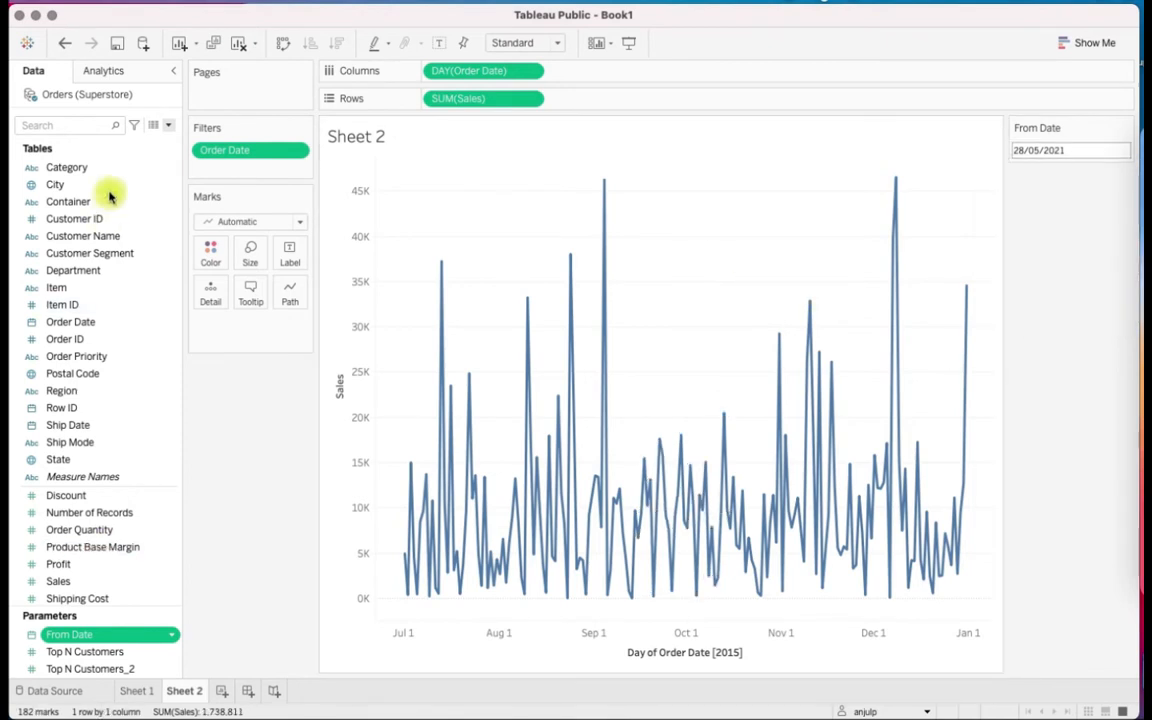
Create a parameter named To Date with the Date data type and show its control on the sheet
{"action": "left_click", "coordinate": [168, 125]}
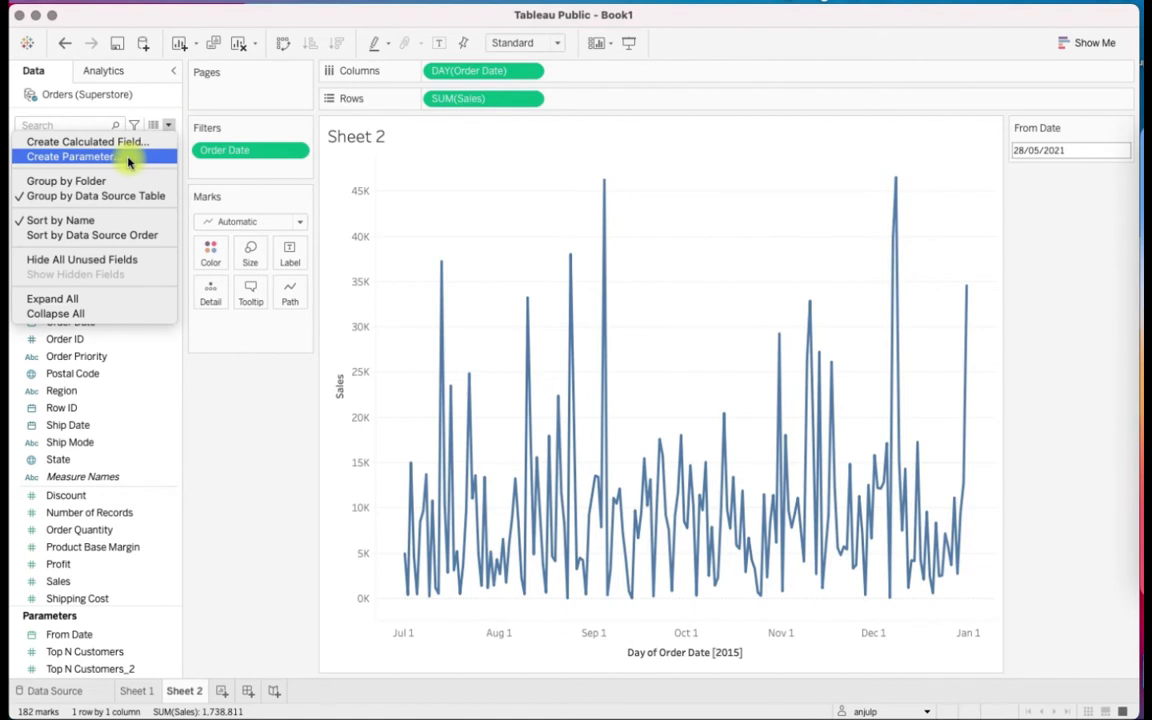
{"action": "left_click", "coordinate": [126, 156]}
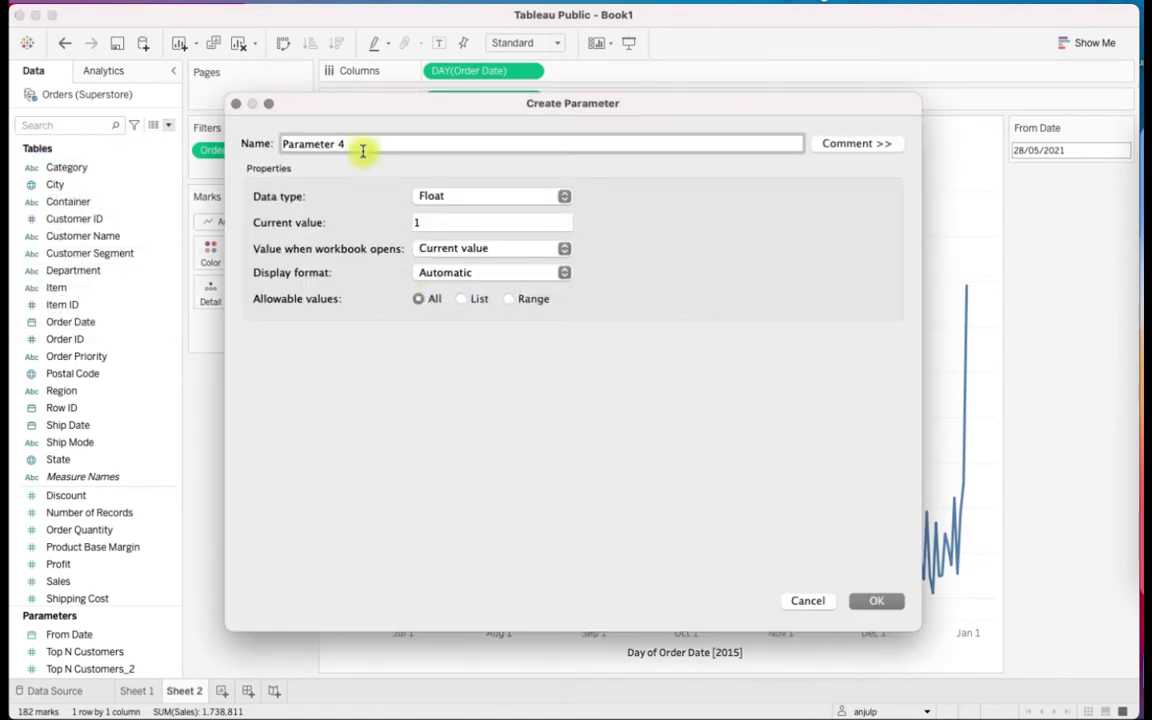
{"action": "type", "text": "Tp"}
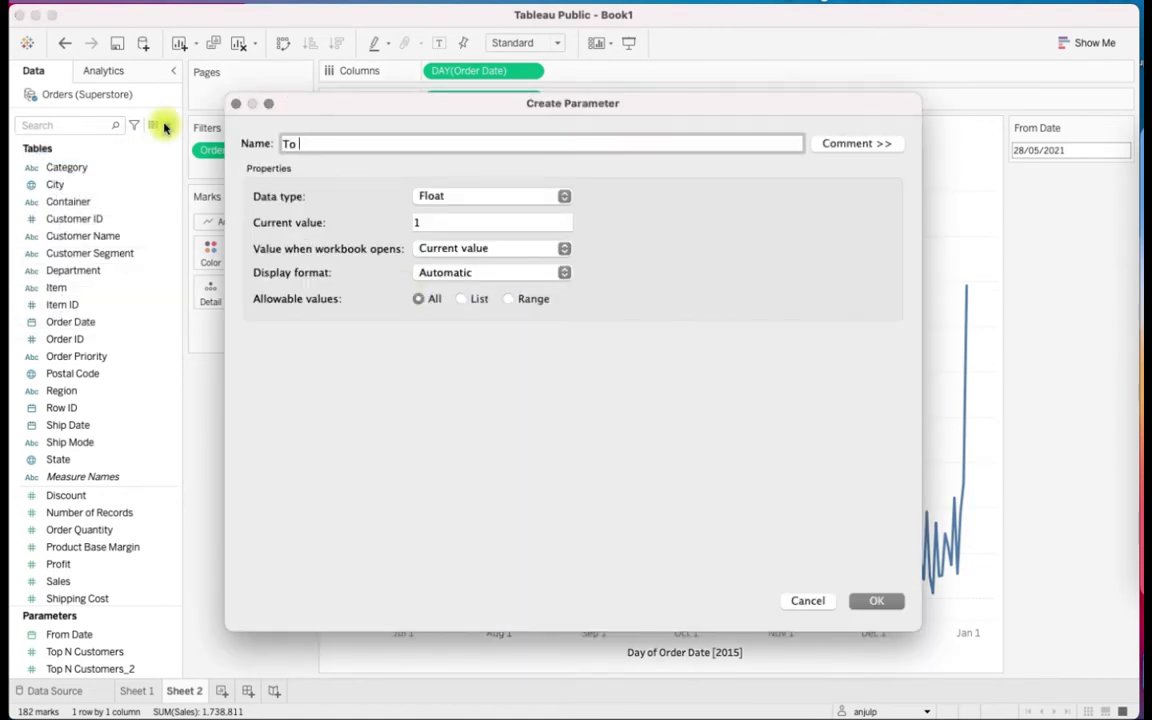
{"action": "left_click", "coordinate": [426, 196]}
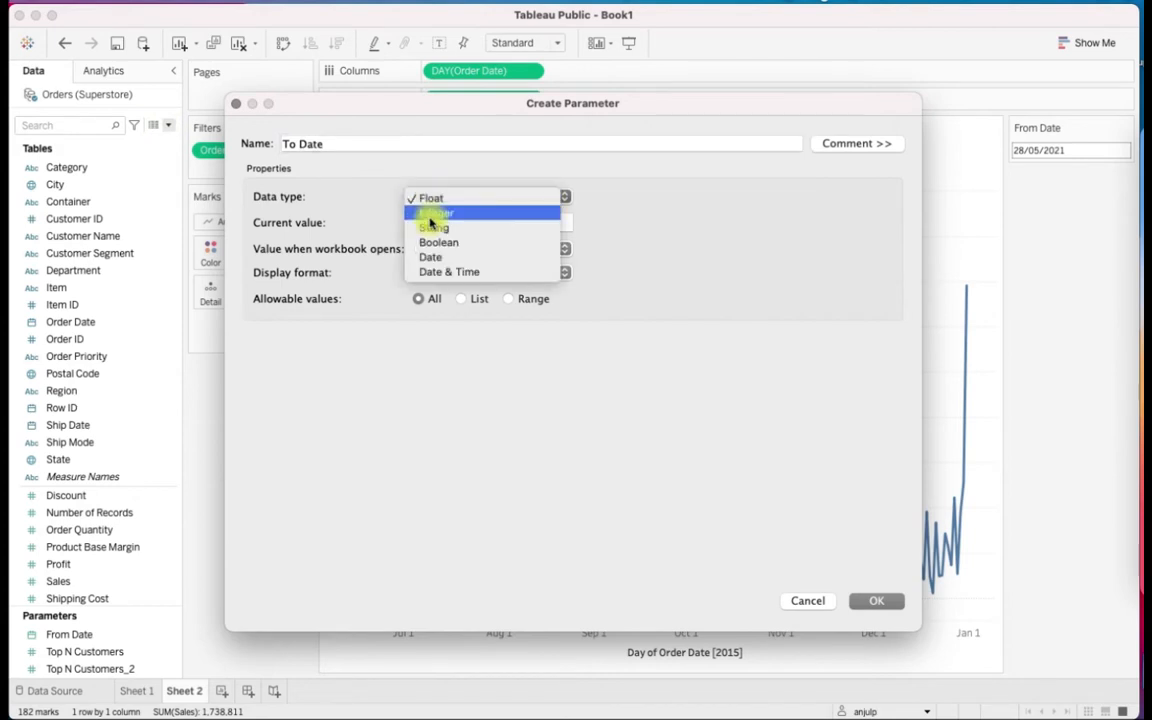
{"action": "left_click", "coordinate": [437, 257]}
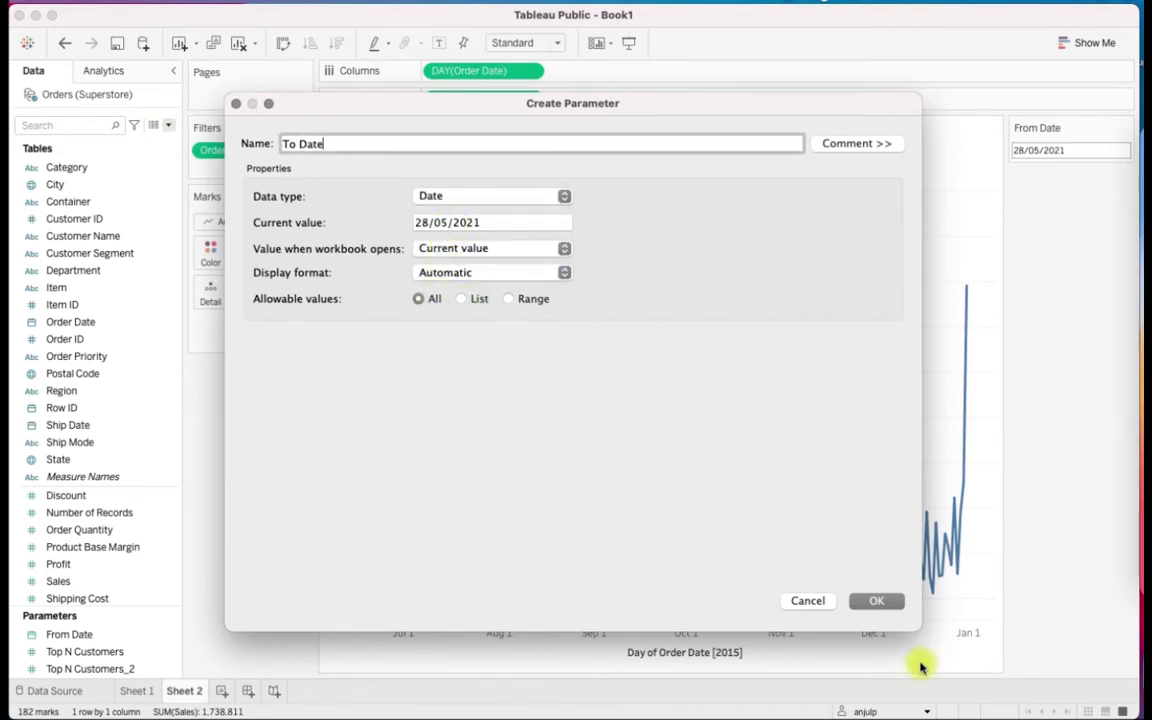
{"action": "left_click", "coordinate": [878, 601]}
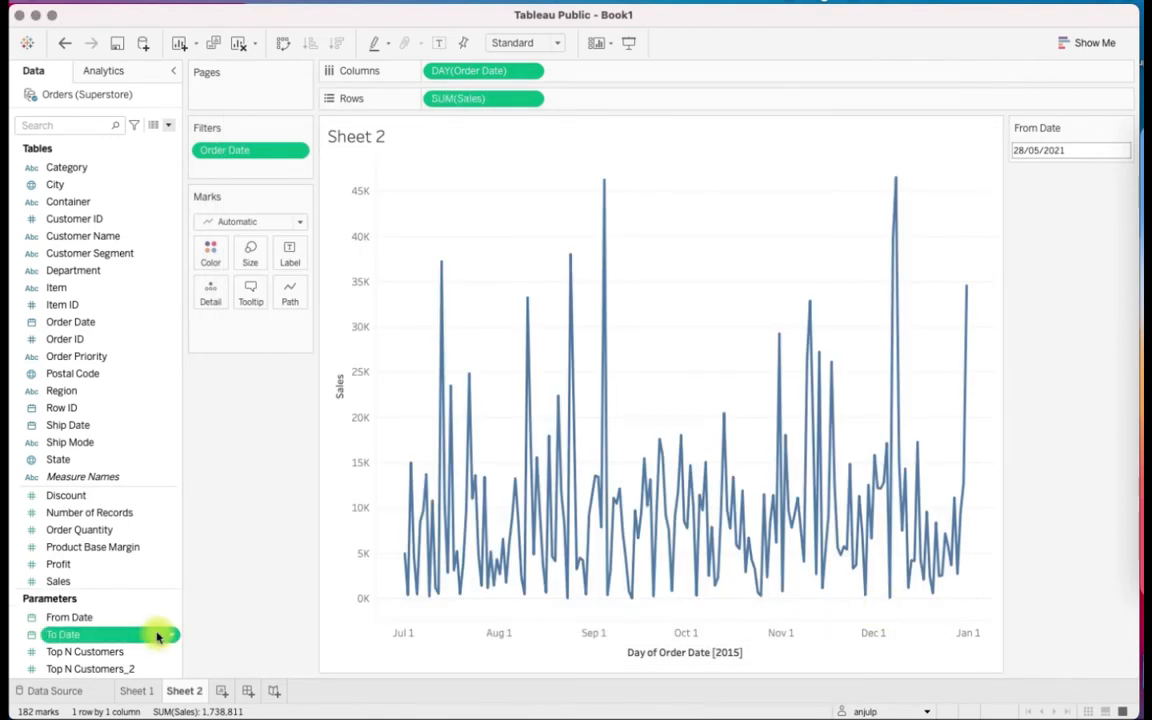
{"action": "right_click", "coordinate": [158, 635]}
{"action": "left_click", "coordinate": [228, 382]}
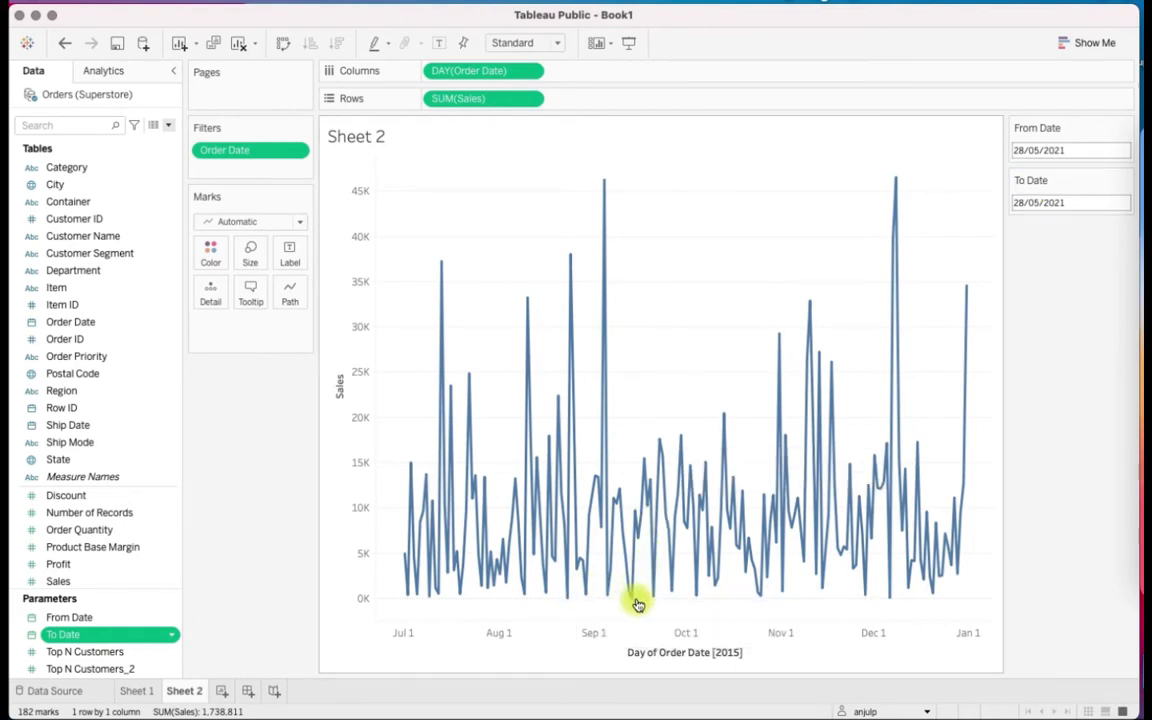
Set the From Date parameter to 01/09/2015
{"action": "left_click", "coordinate": [1080, 152]}
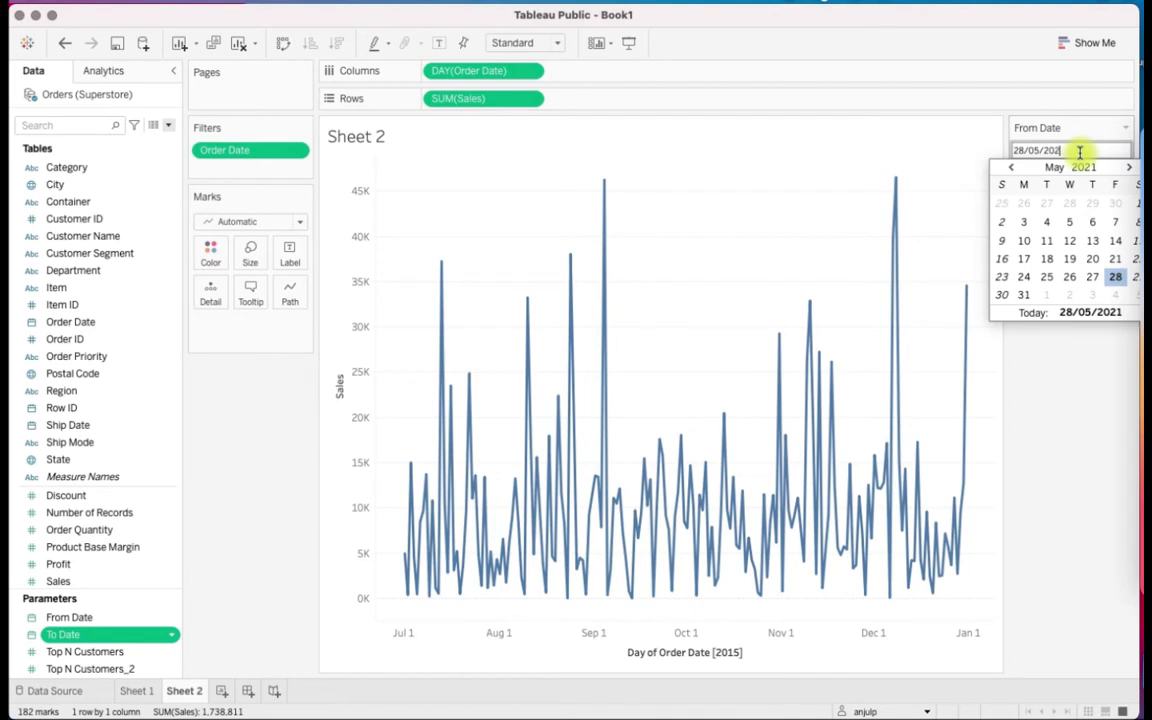
{"action": "key", "text": "BackSpace"}
{"action": "type", "text": "15"}
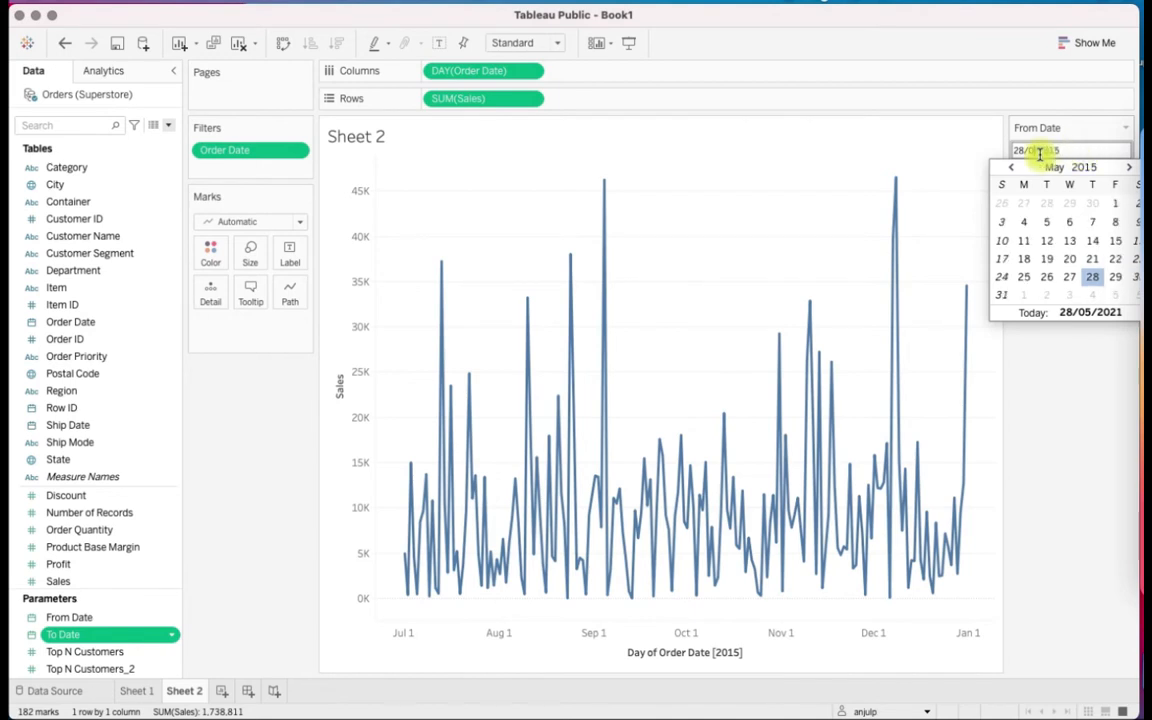
{"action": "type", "text": "9"}
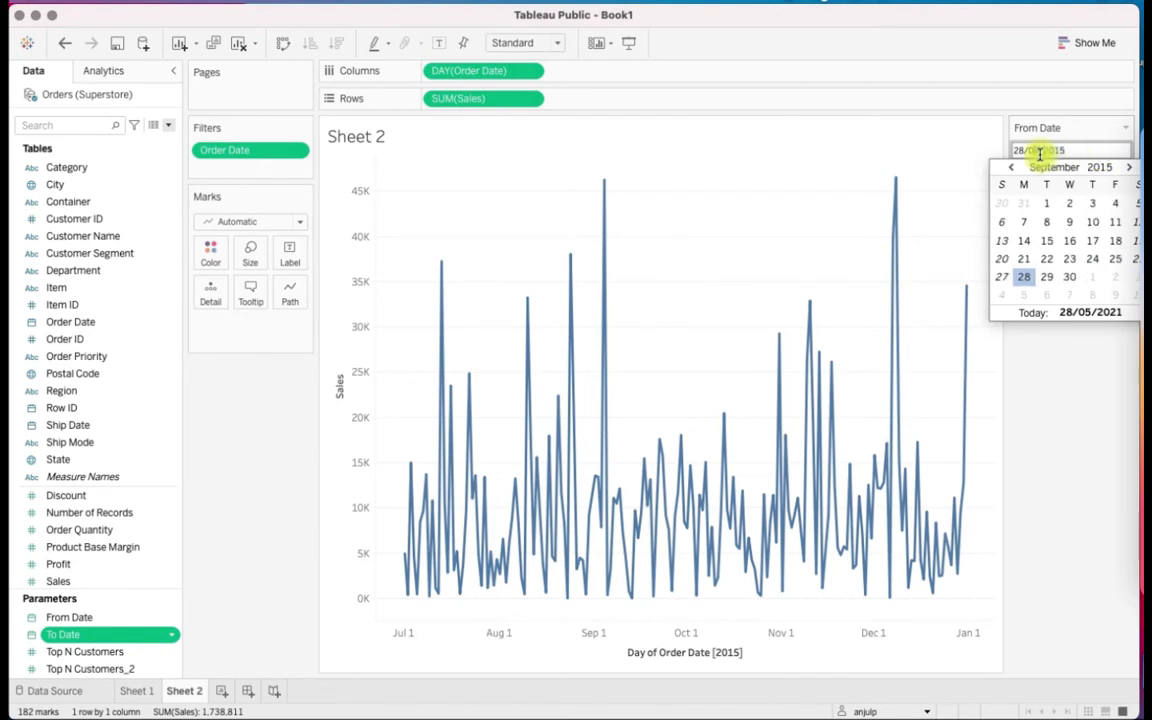
{"action": "type", "text": "01"}
{"action": "left_click", "coordinate": [1072, 360]}
Set the To Date parameter to 30/09/2015
{"action": "left_click", "coordinate": [1062, 206]}
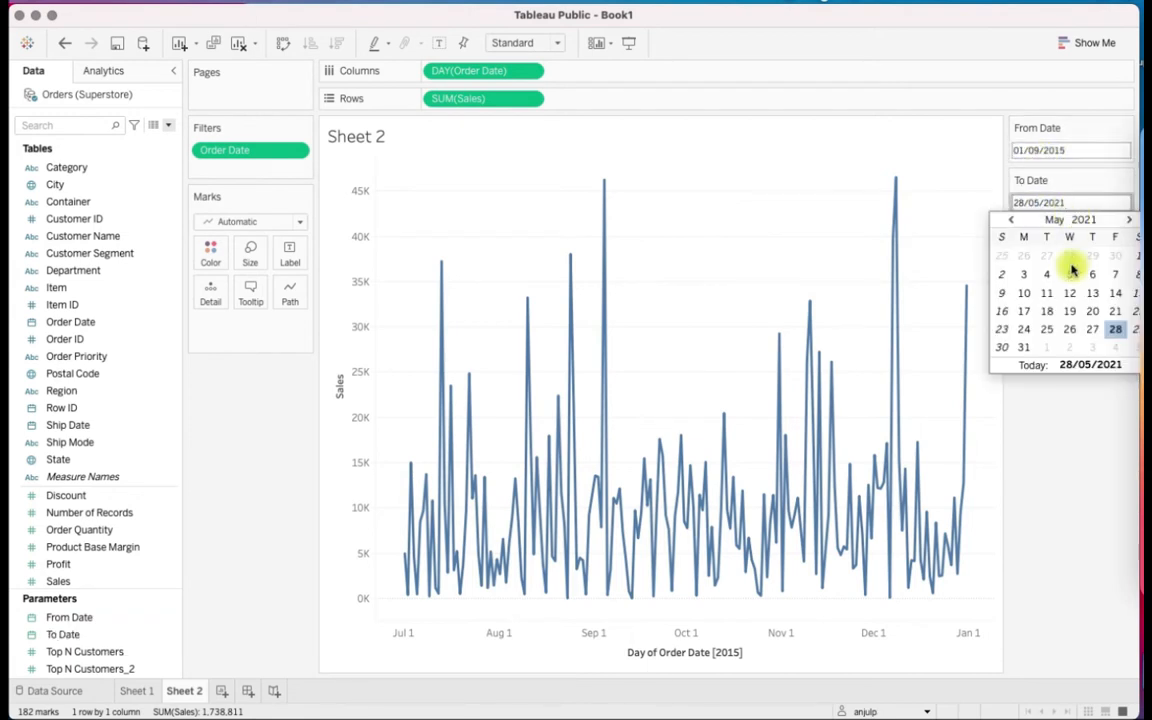
{"action": "type", "text": "5"}
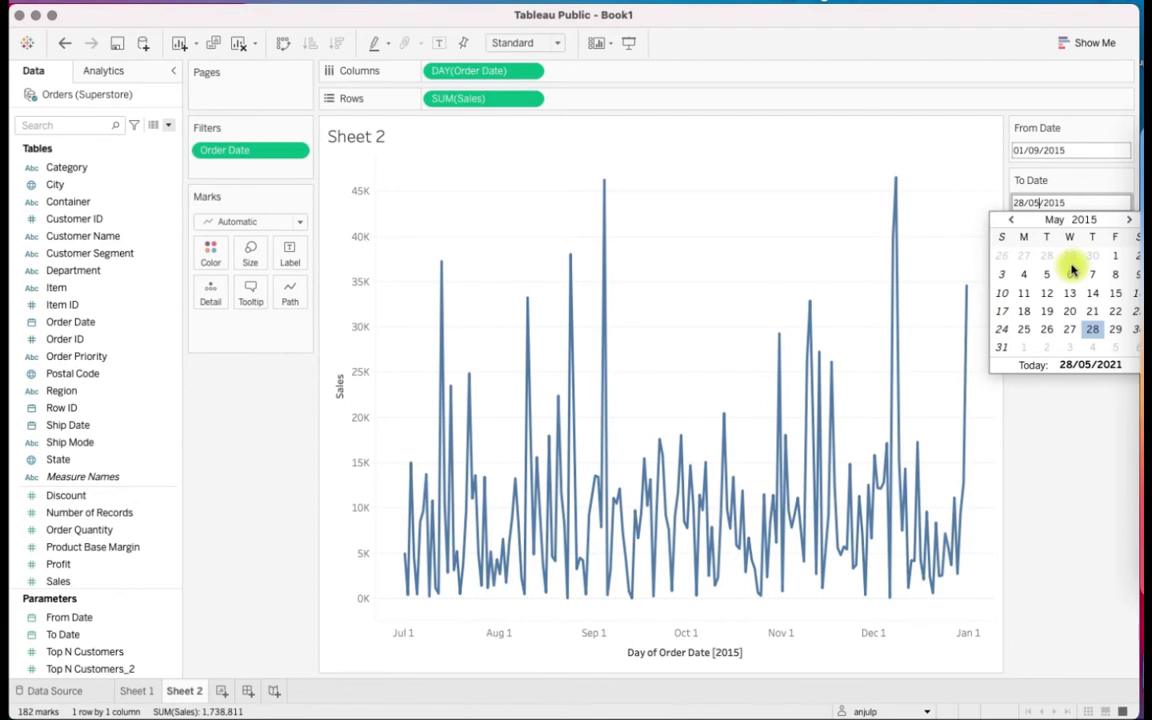
{"action": "type", "text": "9"}
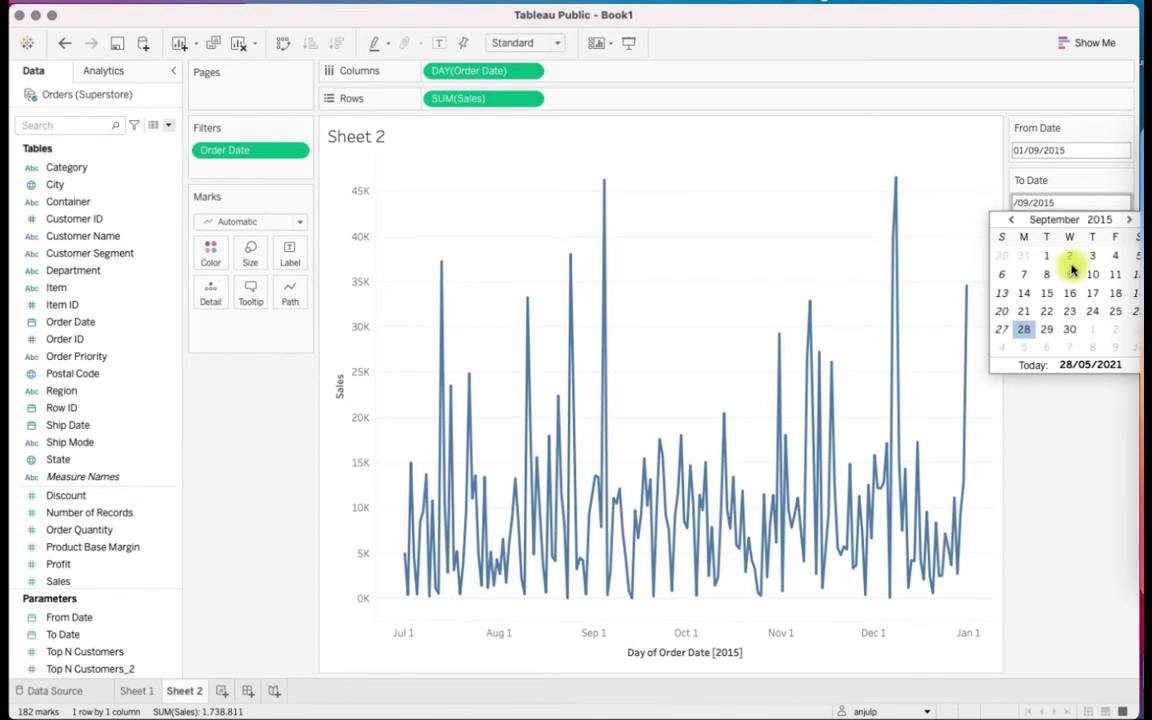
{"action": "type", "text": "30"}
{"action": "left_click", "coordinate": [1064, 416]}
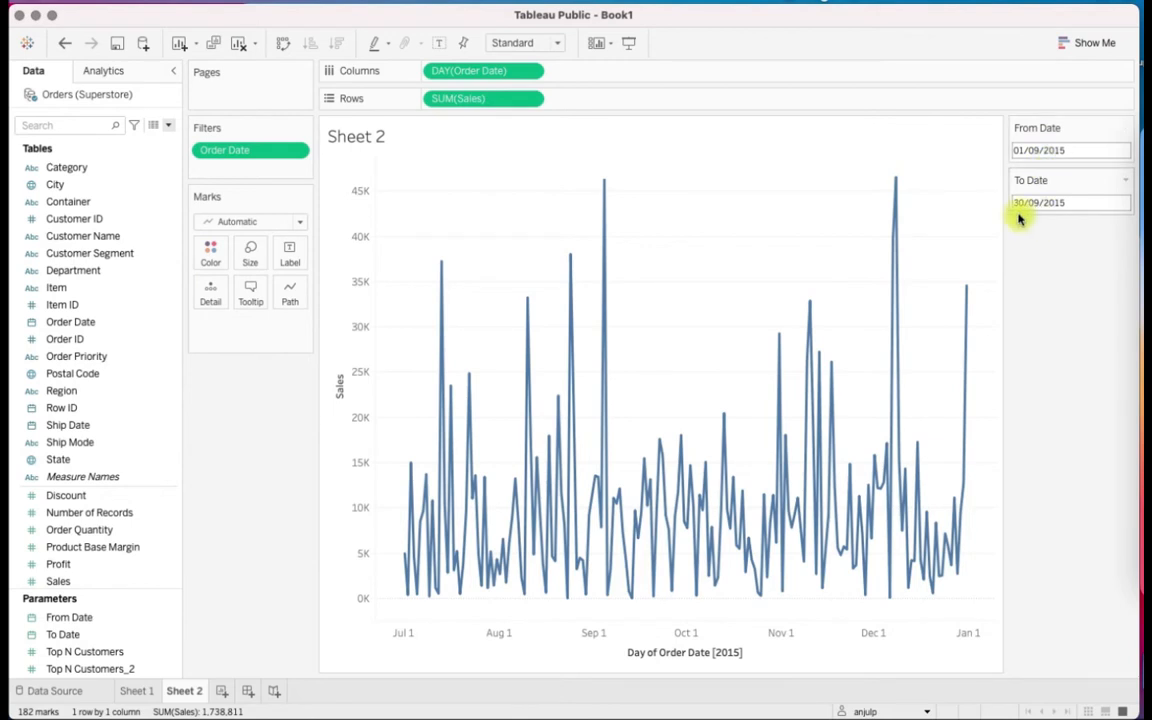
Add a table-wide reference band on DAY(Order Date) and move its settings dialog aside to uncover the chart
{"action": "left_click", "coordinate": [124, 74]}
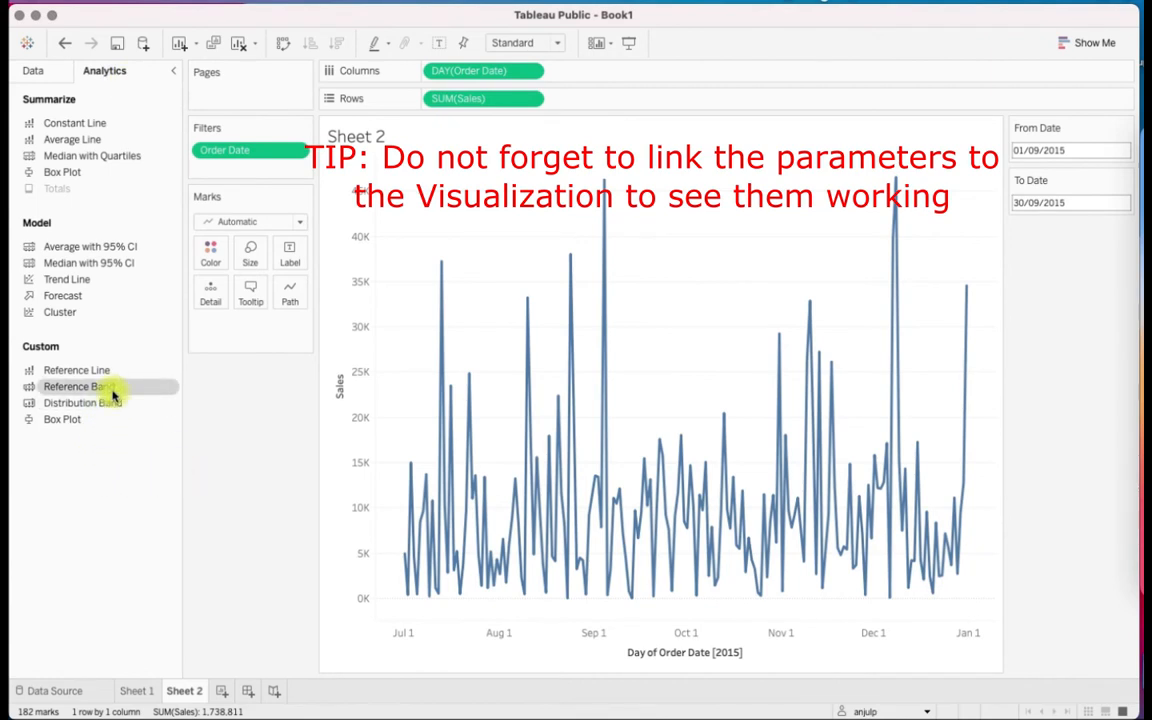
{"action": "left_click_drag", "start_coordinate": [114, 391], "coordinate": [476, 242]}
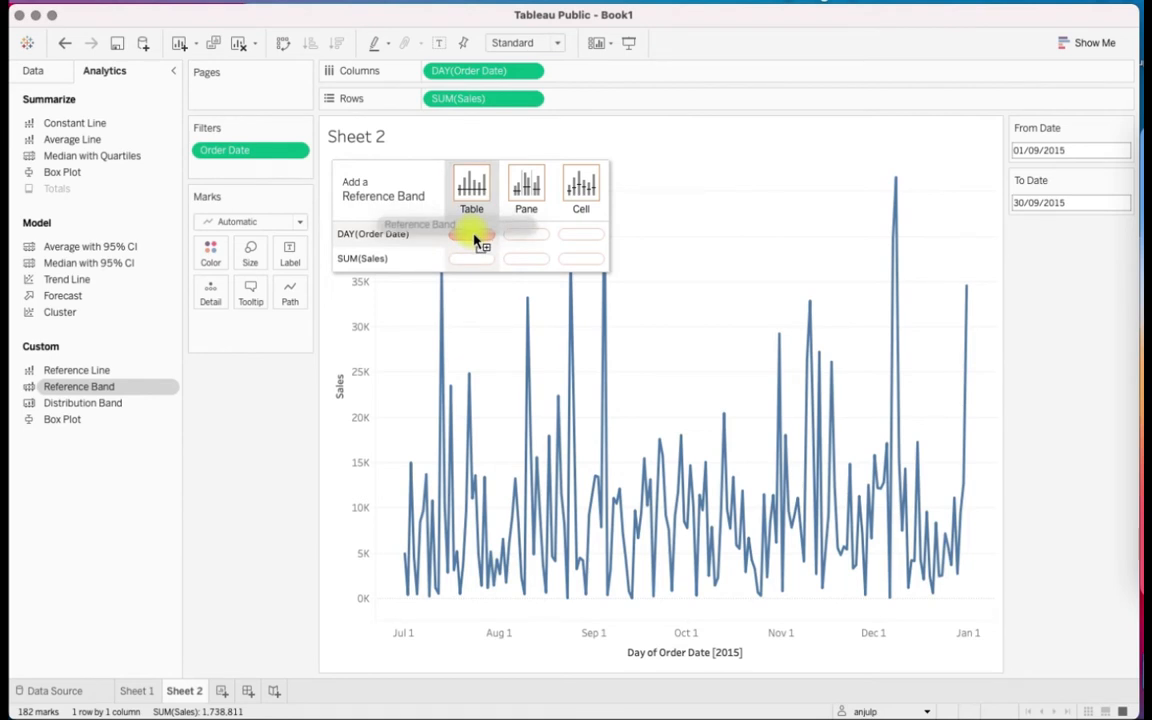
{"action": "left_click_drag", "start_coordinate": [472, 235], "coordinate": [472, 235]}
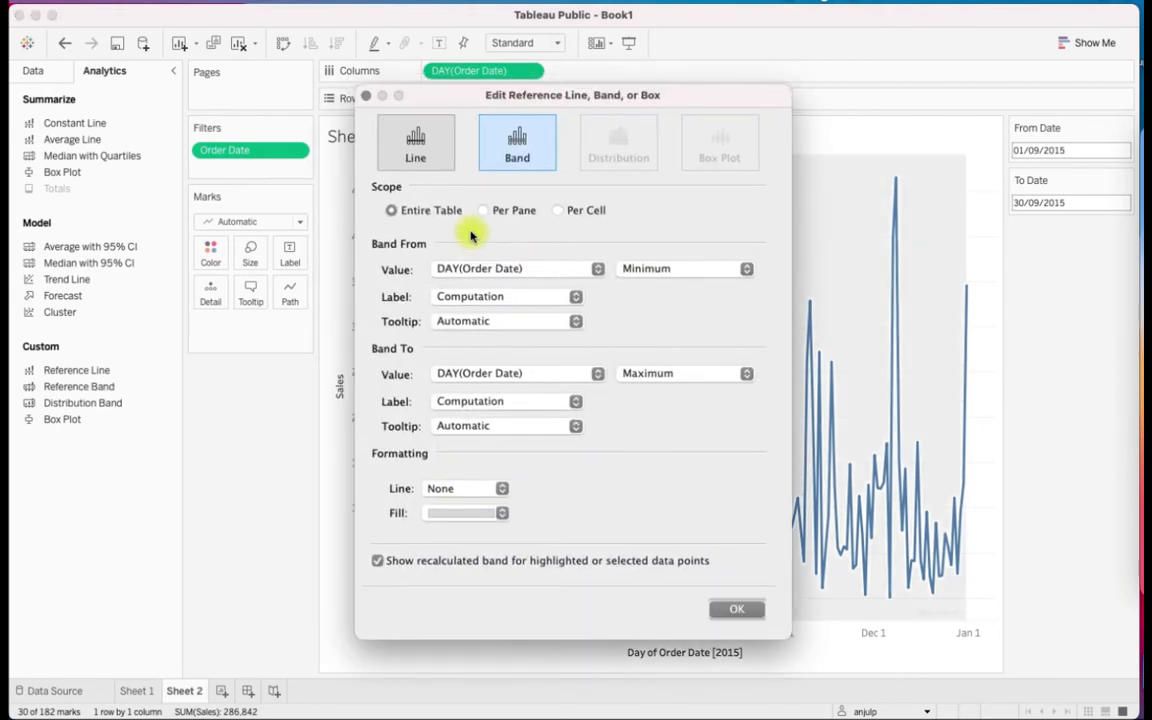
{"action": "left_click_drag", "start_coordinate": [570, 98], "coordinate": [385, 55]}
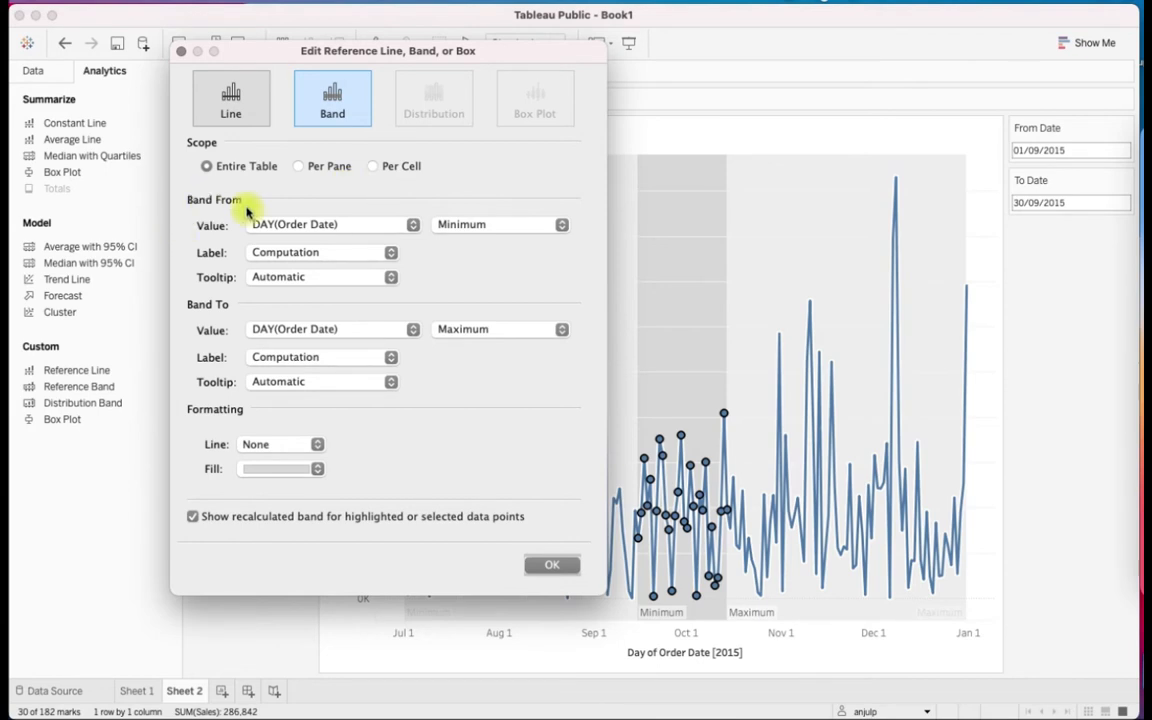
Make the reference band run from the From Date parameter to the To Date parameter
{"action": "left_click", "coordinate": [413, 226]}
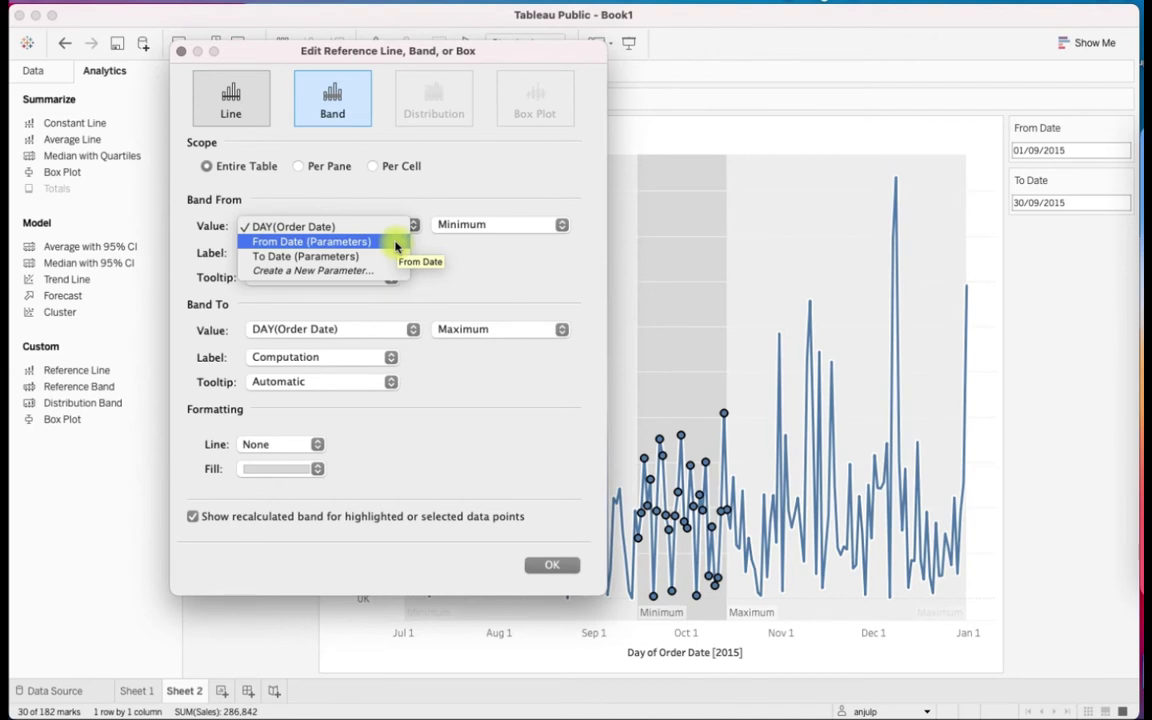
{"action": "left_click", "coordinate": [320, 243]}
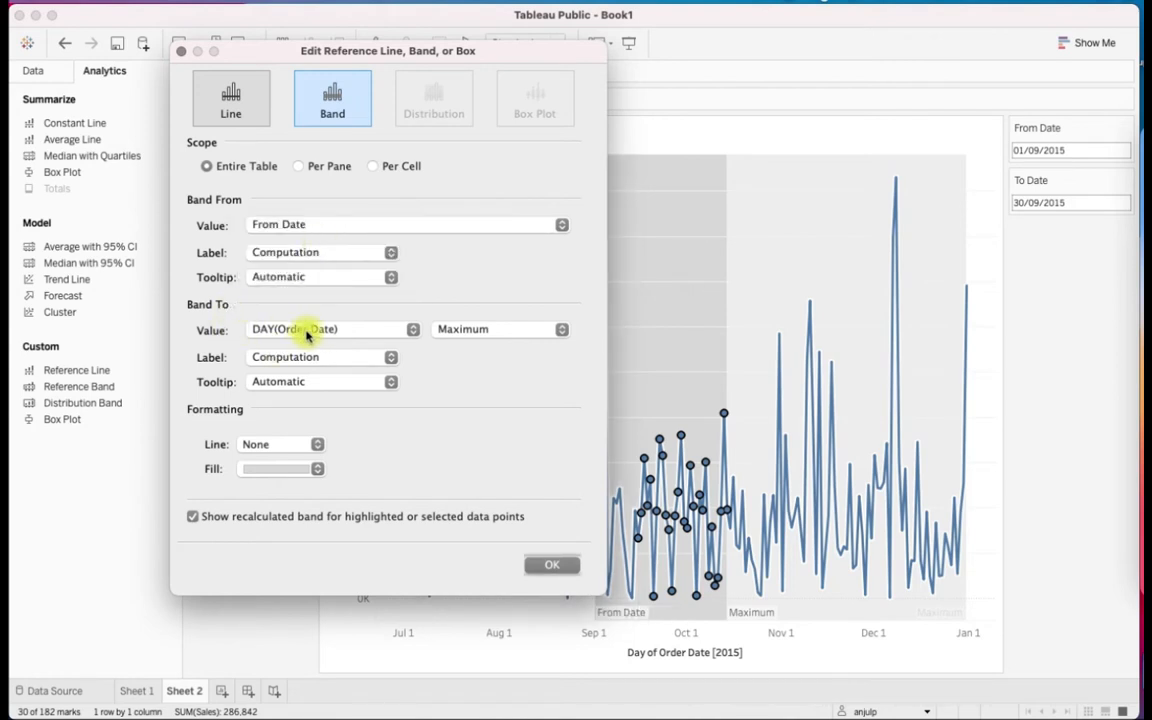
{"action": "left_click", "coordinate": [306, 329]}
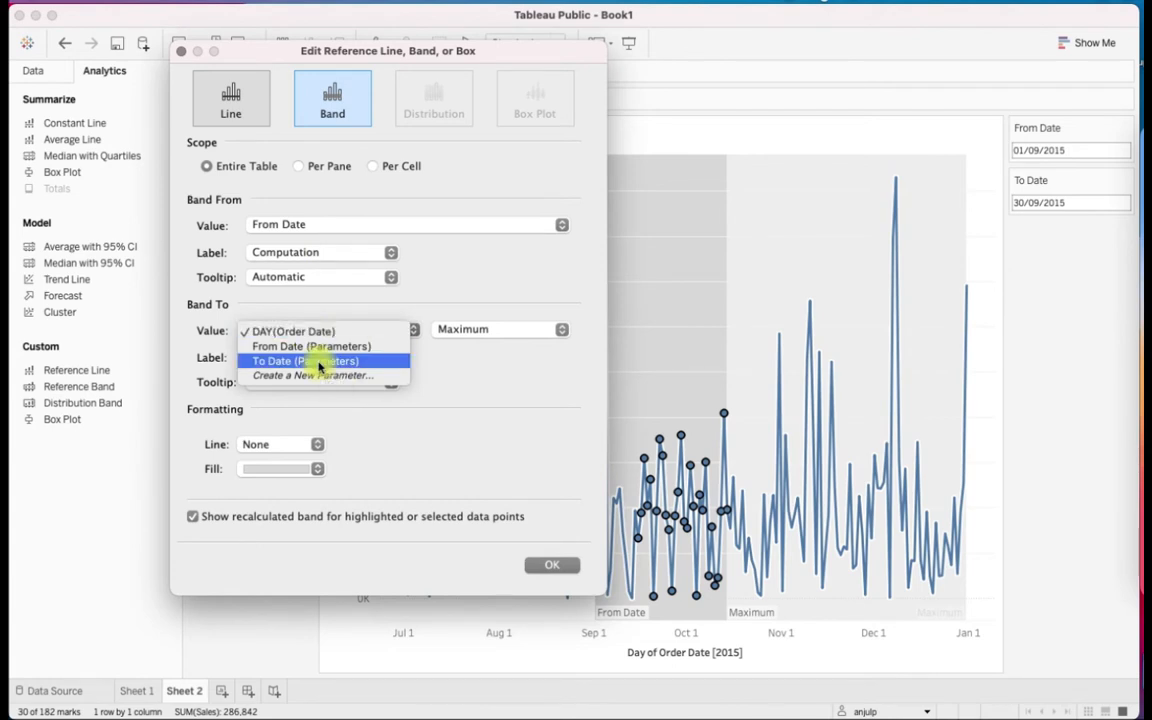
{"action": "left_click", "coordinate": [315, 362]}
Give the start of the reference band the custom label "Date:<Value>"
{"action": "left_click", "coordinate": [311, 257]}
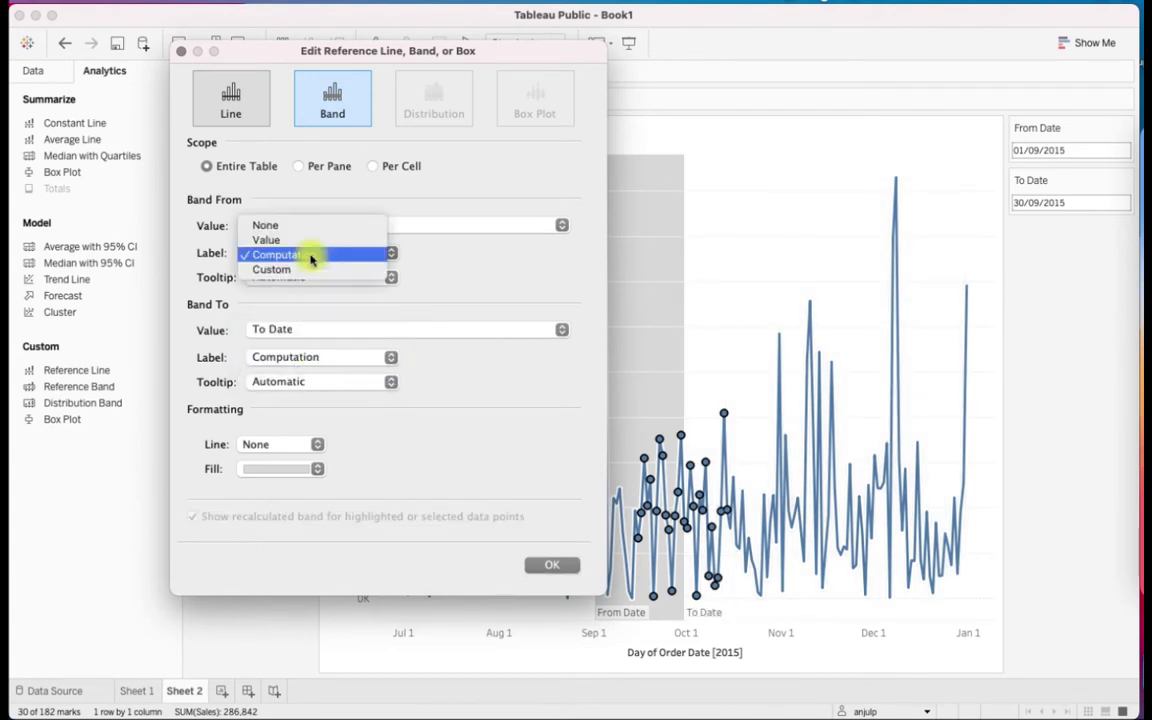
{"action": "left_click", "coordinate": [309, 267]}
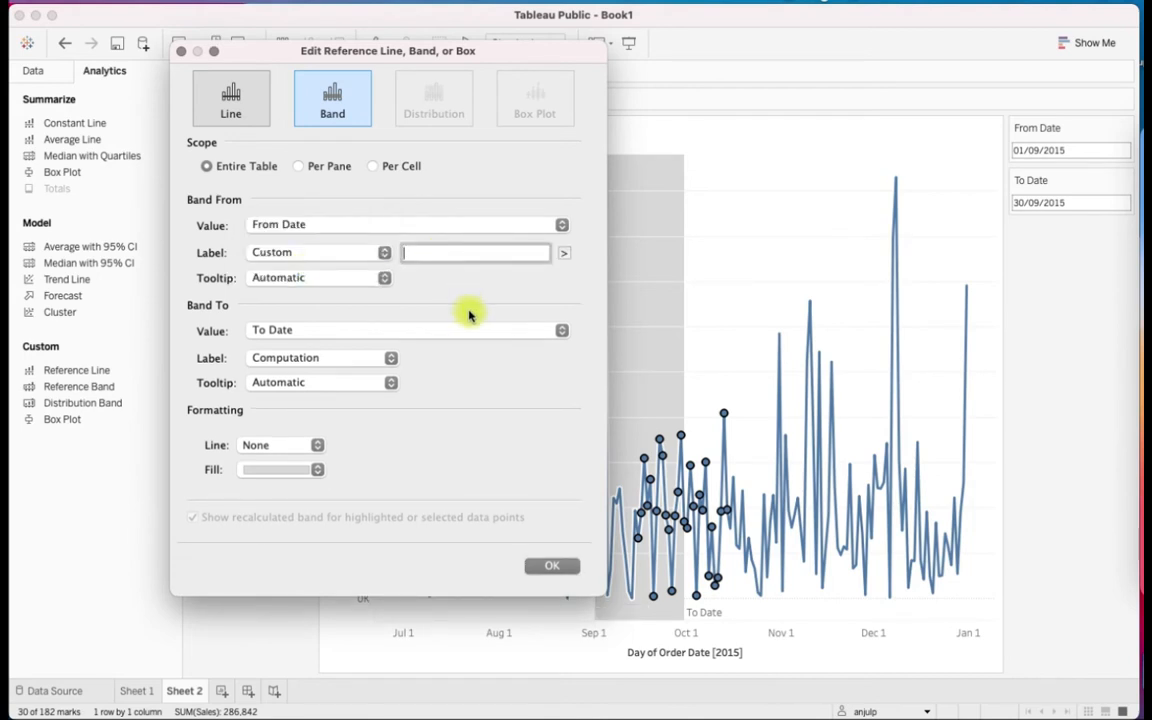
{"action": "type", "text": "Date:"}
{"action": "left_click", "coordinate": [564, 253]}
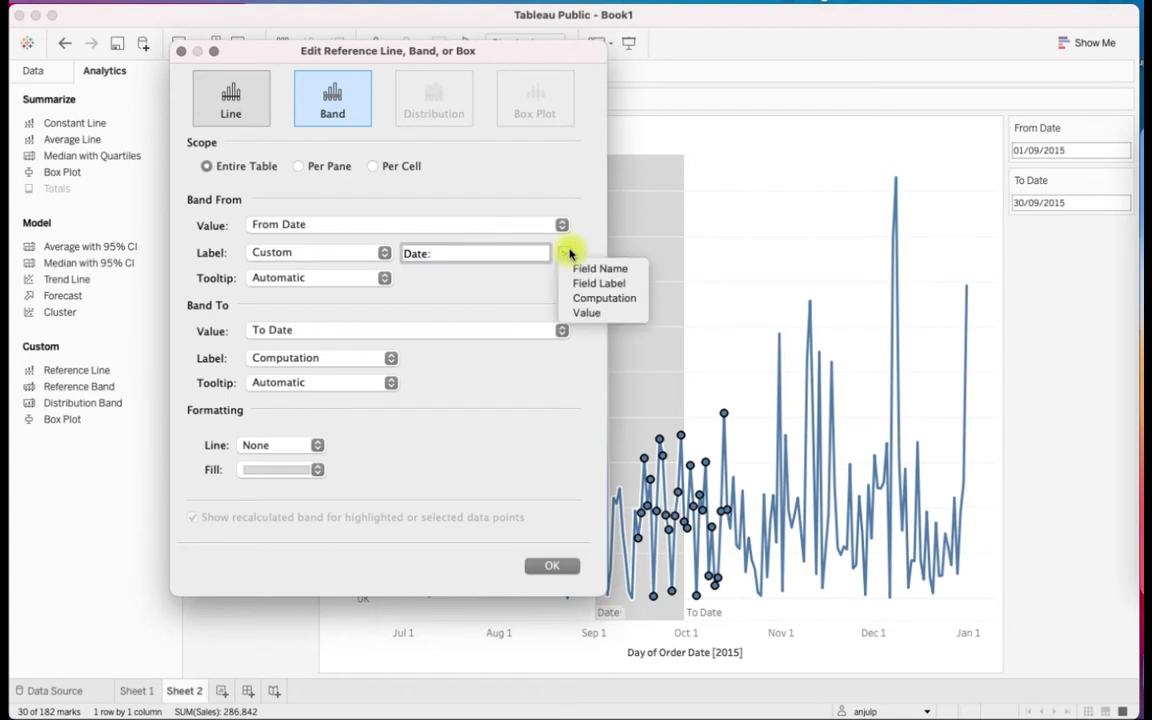
{"action": "left_click", "coordinate": [590, 316]}
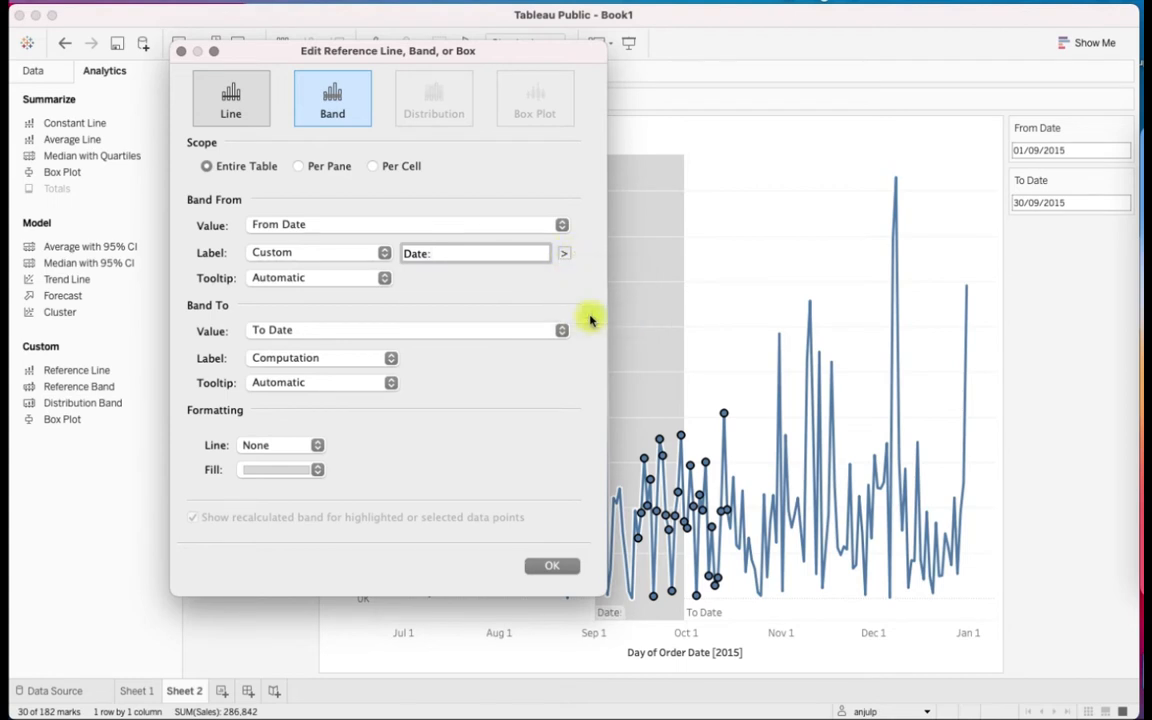
{"action": "left_click", "coordinate": [450, 334]}
{"action": "left_click", "coordinate": [467, 441]}
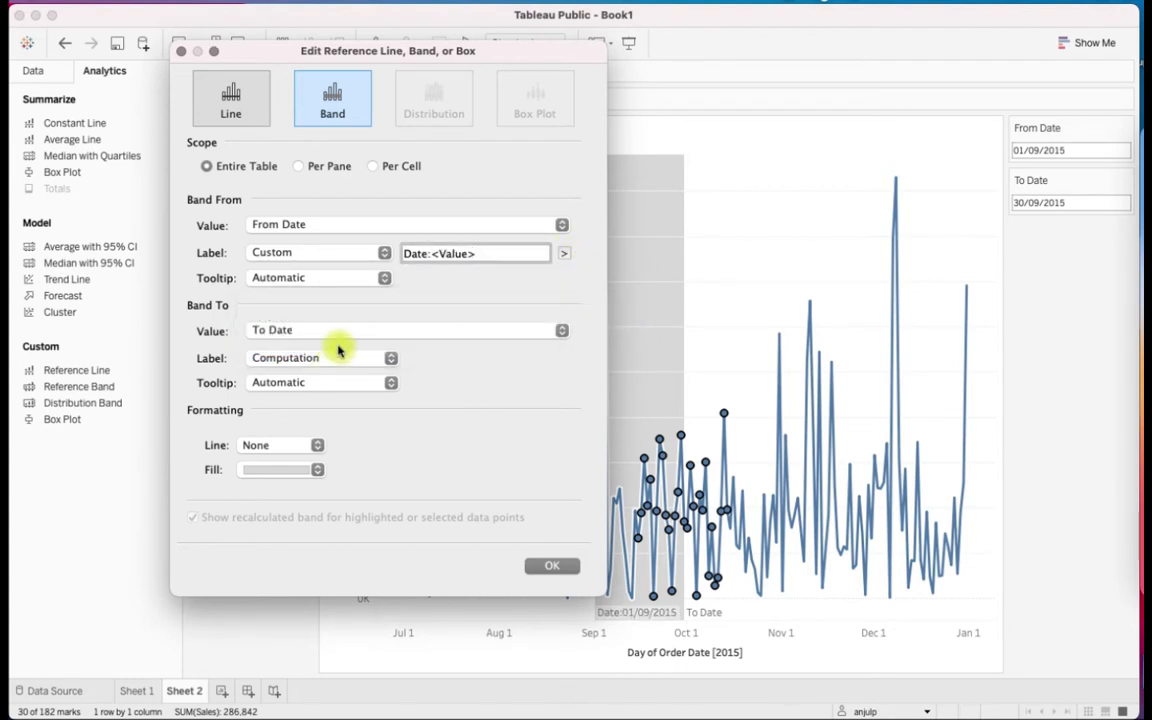
Give the end of the reference band the custom label "Date:<Value>" and close the band settings
{"action": "left_click", "coordinate": [337, 357]}
{"action": "left_click", "coordinate": [329, 377]}
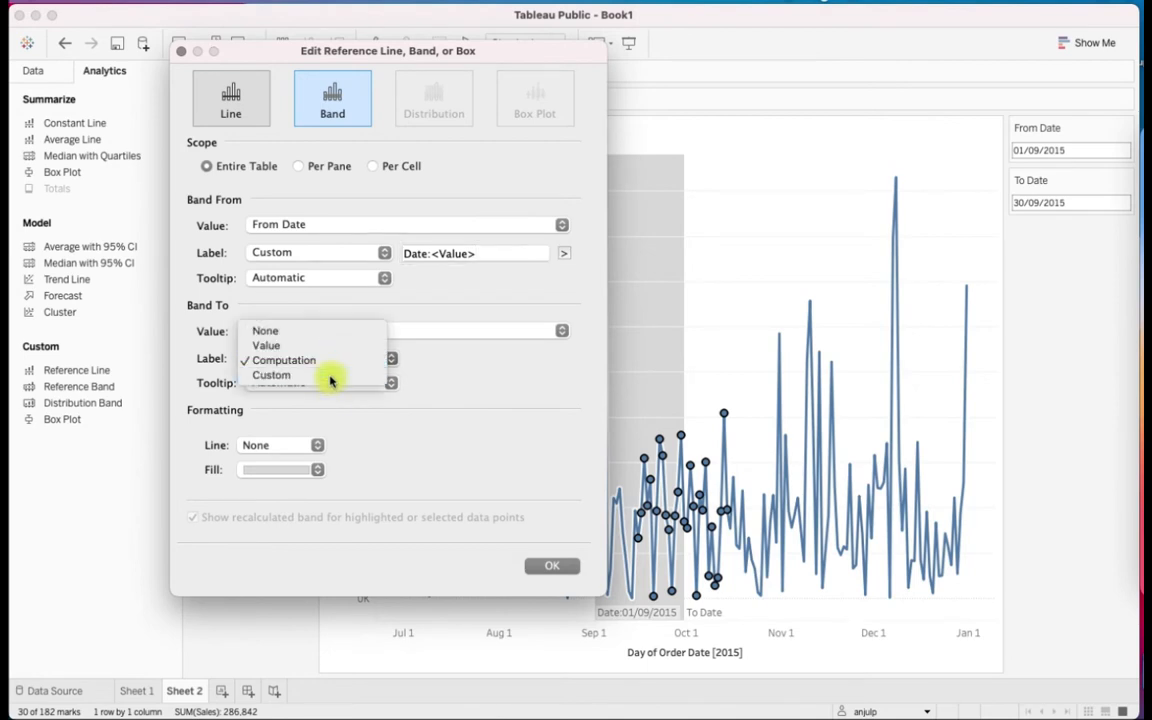
{"action": "left_click", "coordinate": [441, 357]}
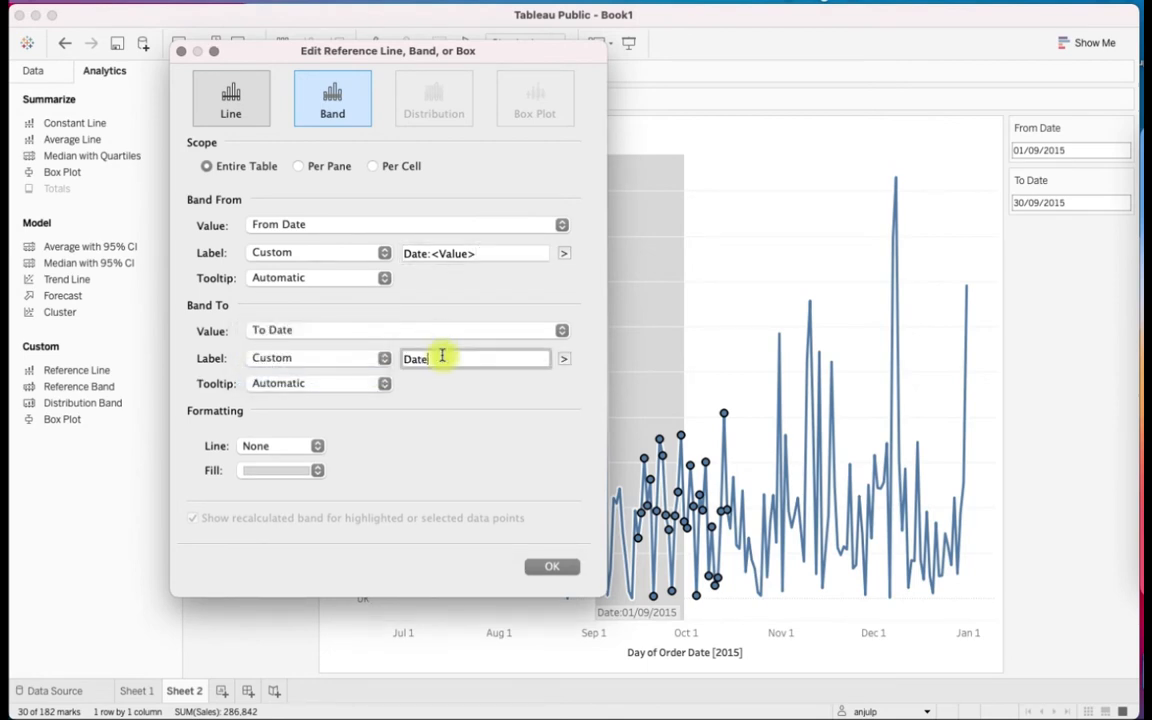
{"action": "left_click", "coordinate": [564, 358]}
{"action": "left_click", "coordinate": [583, 419]}
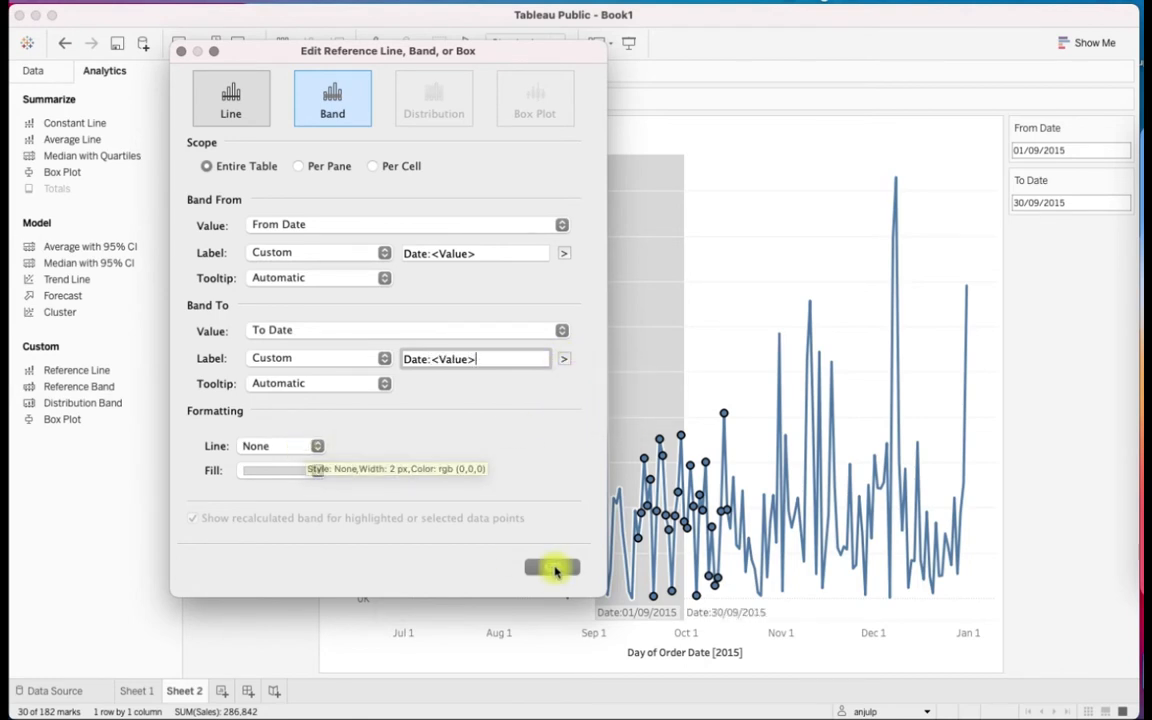
{"action": "left_click", "coordinate": [553, 568]}
{"action": "left_click", "coordinate": [710, 265]}
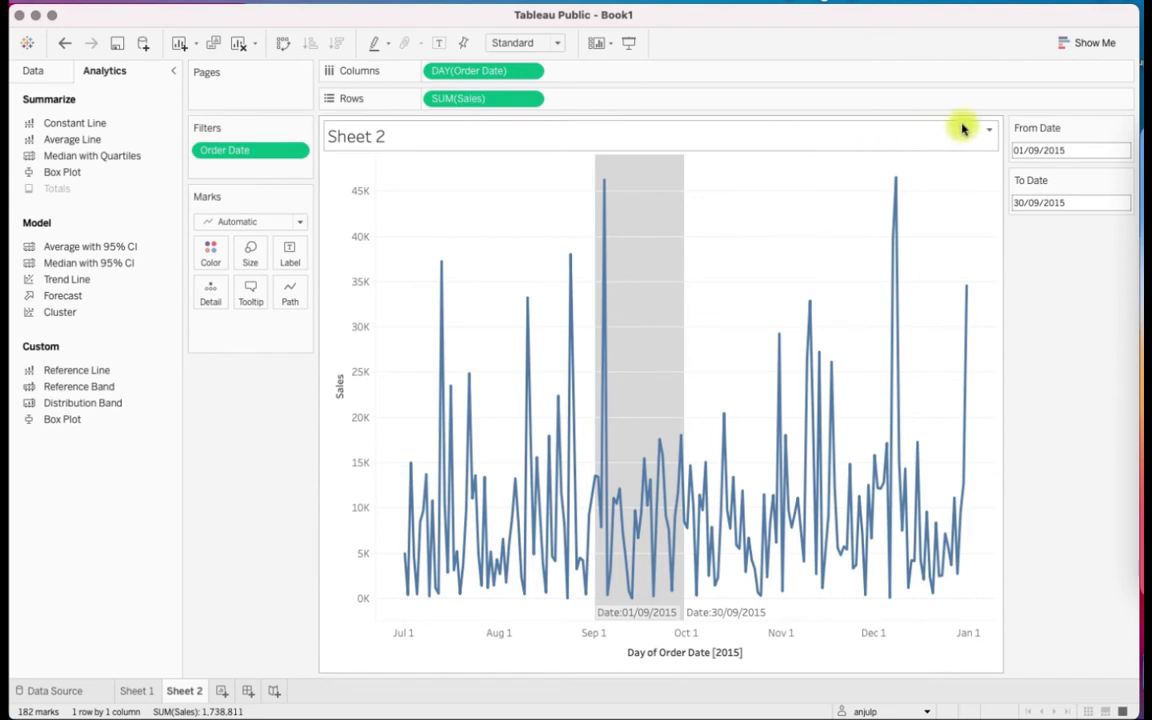
Replace the sheet name in the chart title with the text "Sales for the period from"
{"action": "left_click", "coordinate": [990, 133]}
{"action": "left_click", "coordinate": [1008, 140]}
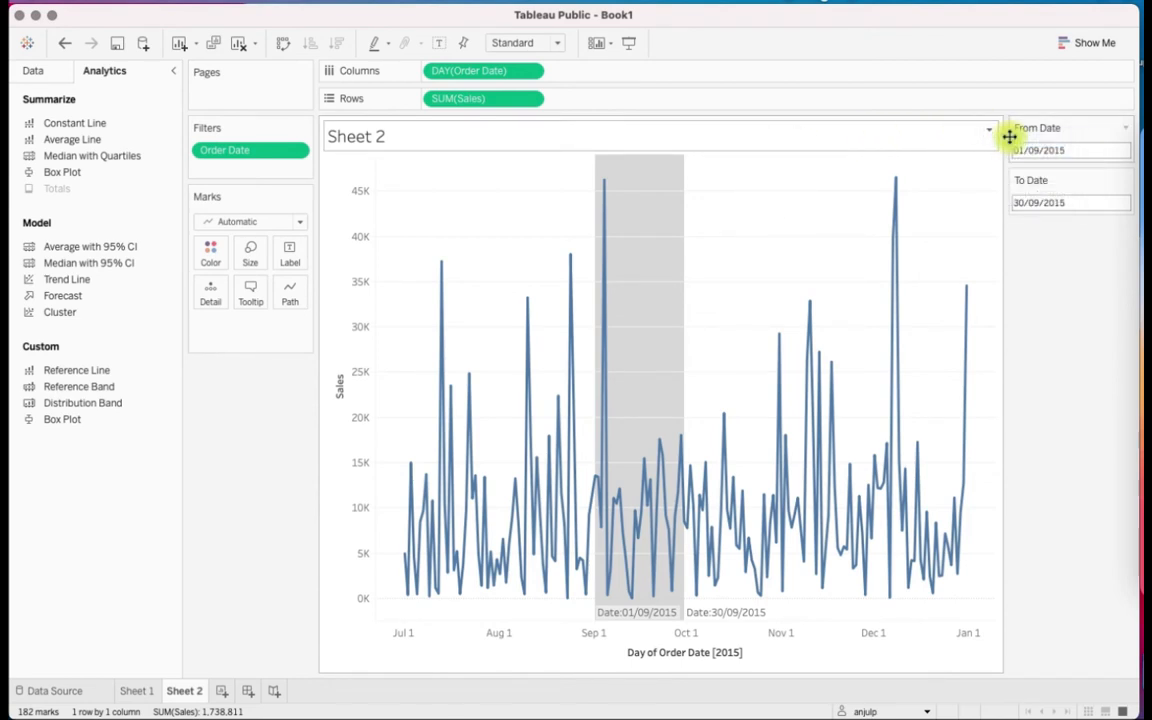
{"action": "left_click_drag", "start_coordinate": [355, 474], "coordinate": [147, 419]}
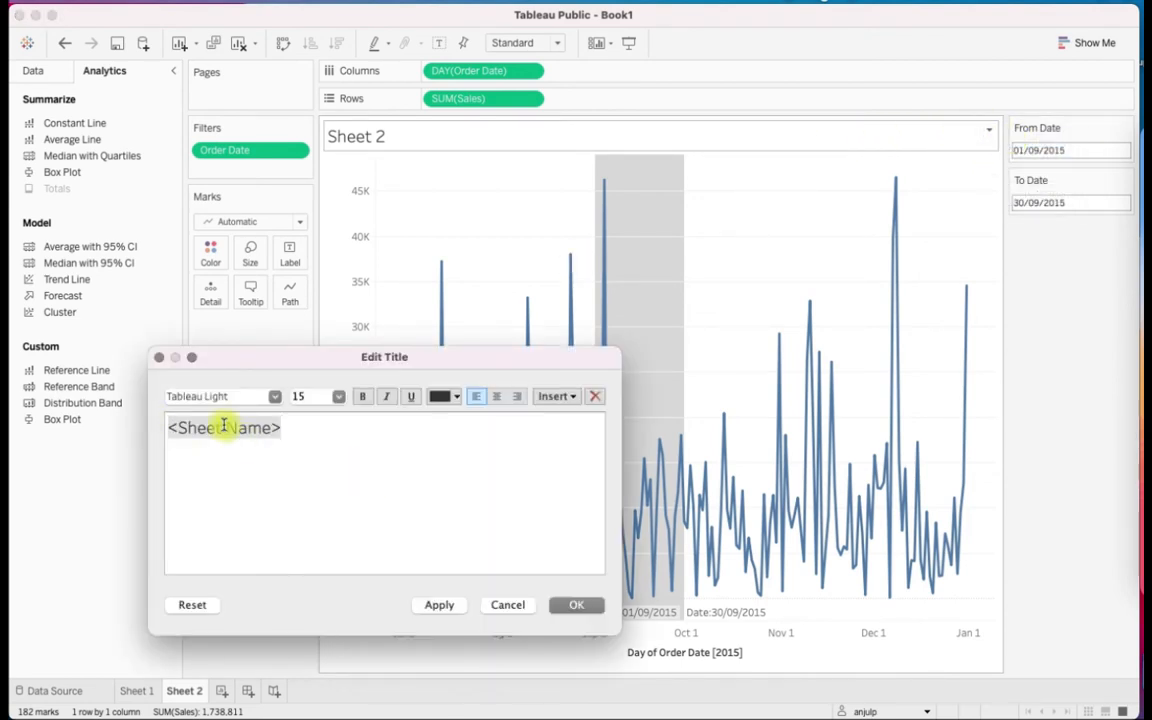
{"action": "left_click", "coordinate": [311, 437]}
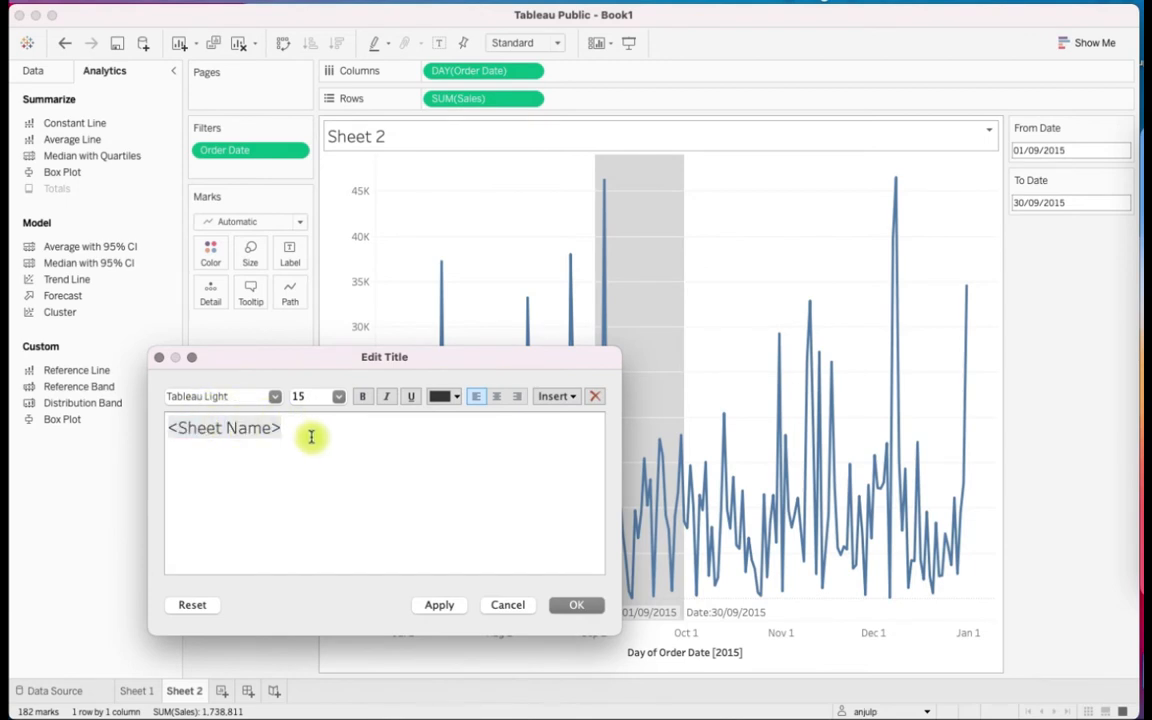
{"action": "key", "text": "BackSpace"}
{"action": "key", "text": "BackSpace"}
{"action": "key", "text": "BackSpace"}
{"action": "key", "text": "BackSpace"}
{"action": "key", "text": "BackSpace"}
{"action": "key", "text": "BackSpace"}
{"action": "key", "text": "BackSpace"}
{"action": "key", "text": "BackSpace"}
{"action": "key", "text": "BackSpace"}
{"action": "key", "text": "BackSpace"}
{"action": "key", "text": "BackSpace"}
{"action": "key", "text": "BackSpace"}
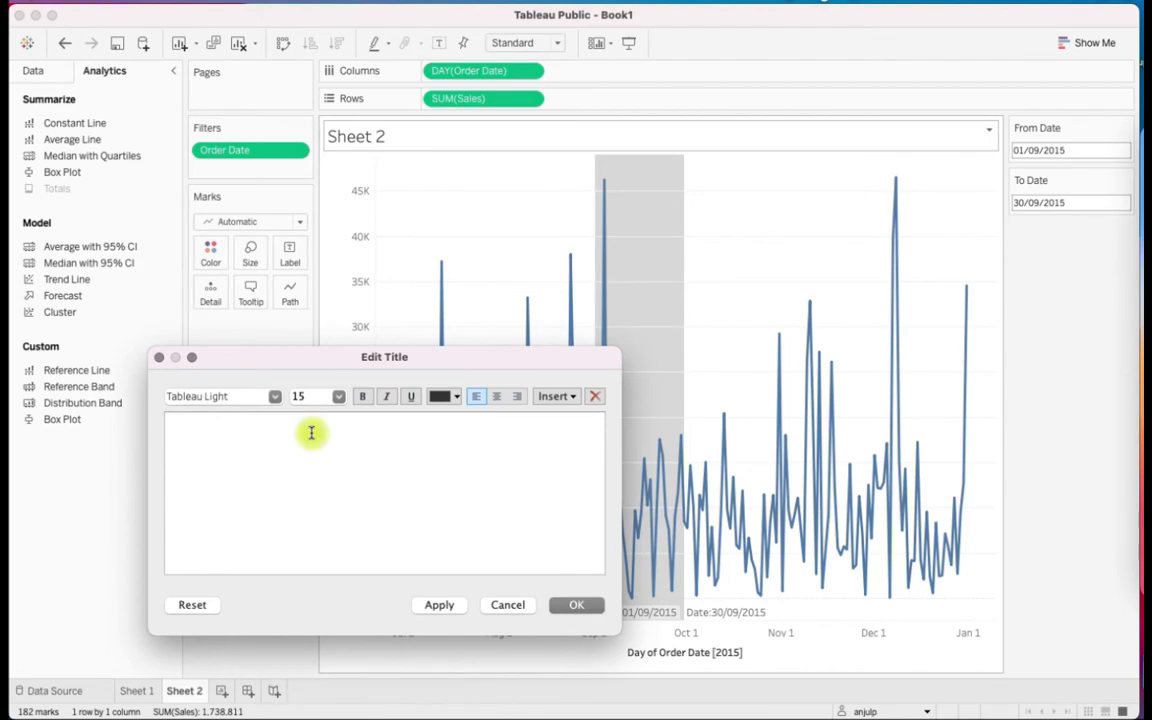
{"action": "type", "text": "Sales for the period"}
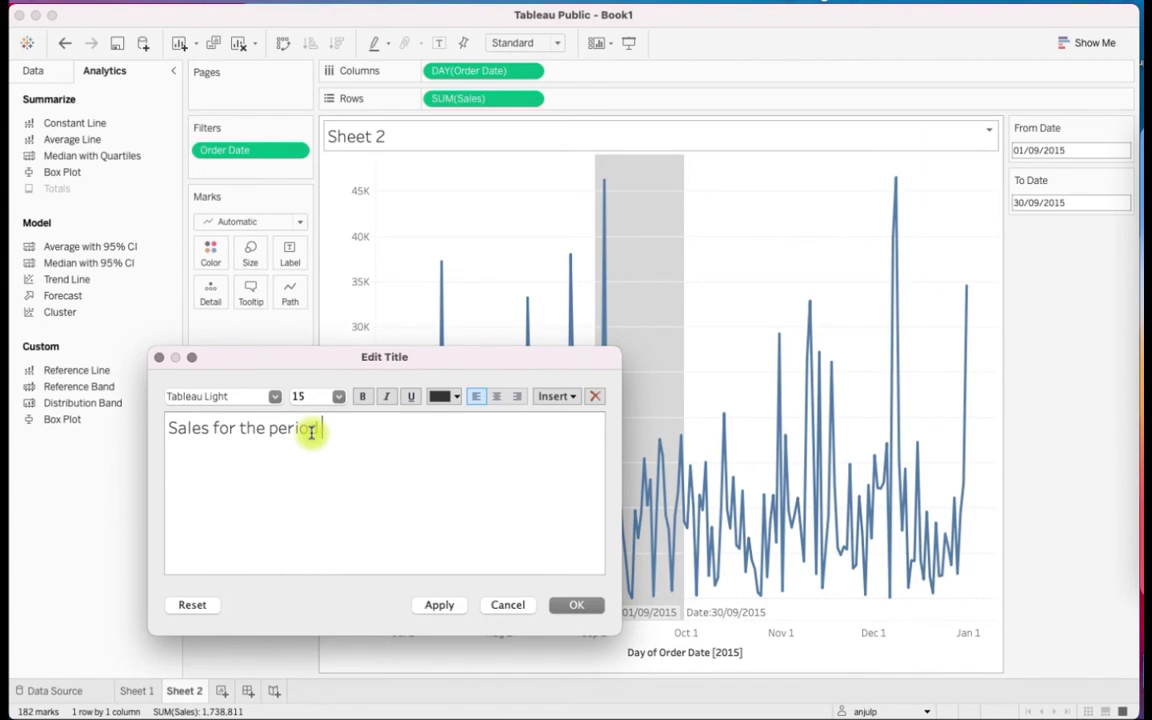
{"action": "type", "text": " from"}
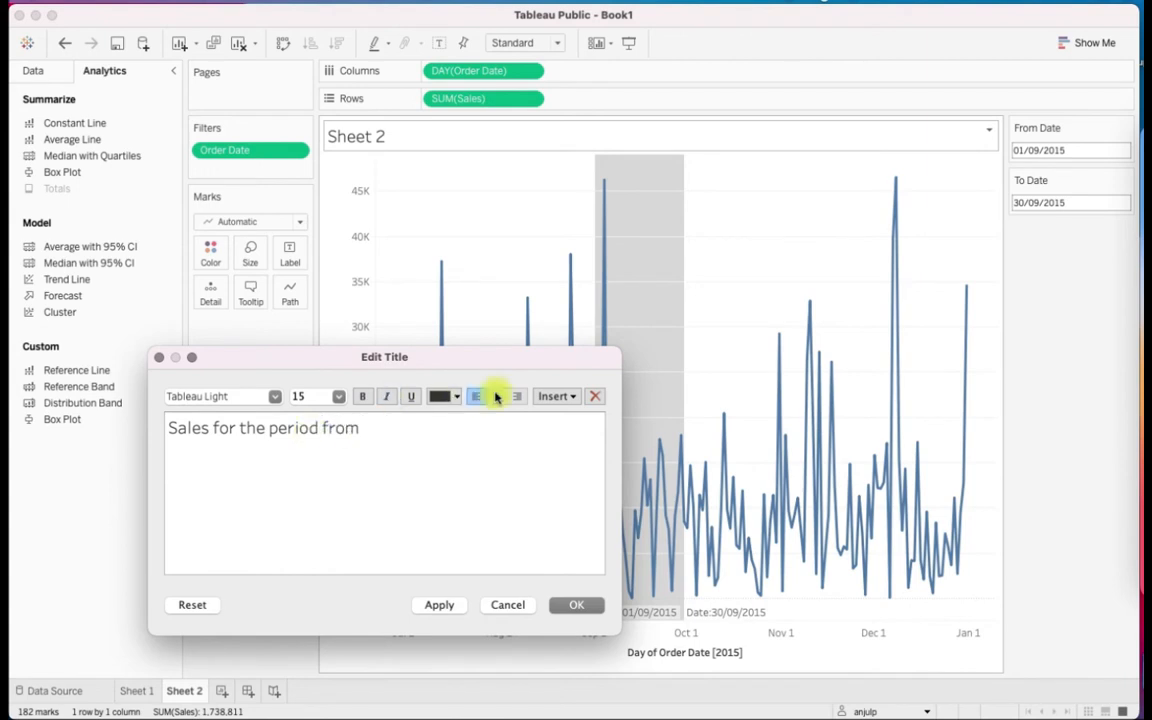
Complete the title with the From Date parameter, "to", the To Date parameter and "is highlighted"
{"action": "left_click", "coordinate": [541, 397]}
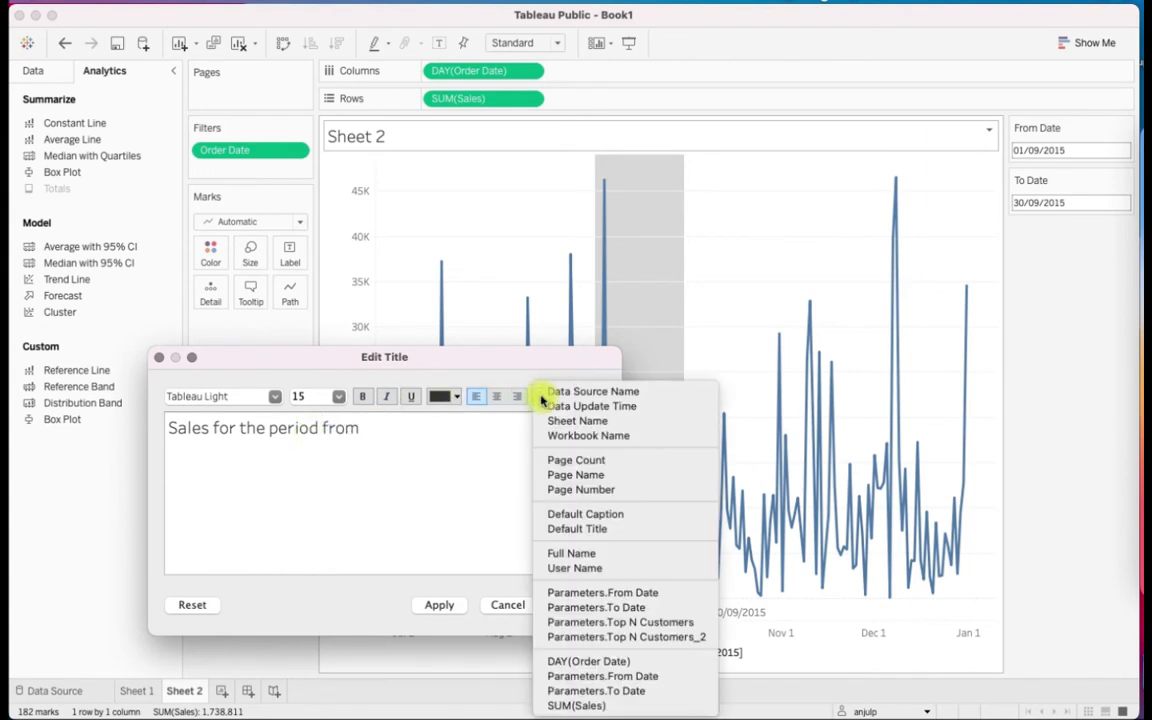
{"action": "left_click", "coordinate": [696, 600]}
{"action": "type", "text": "to"}
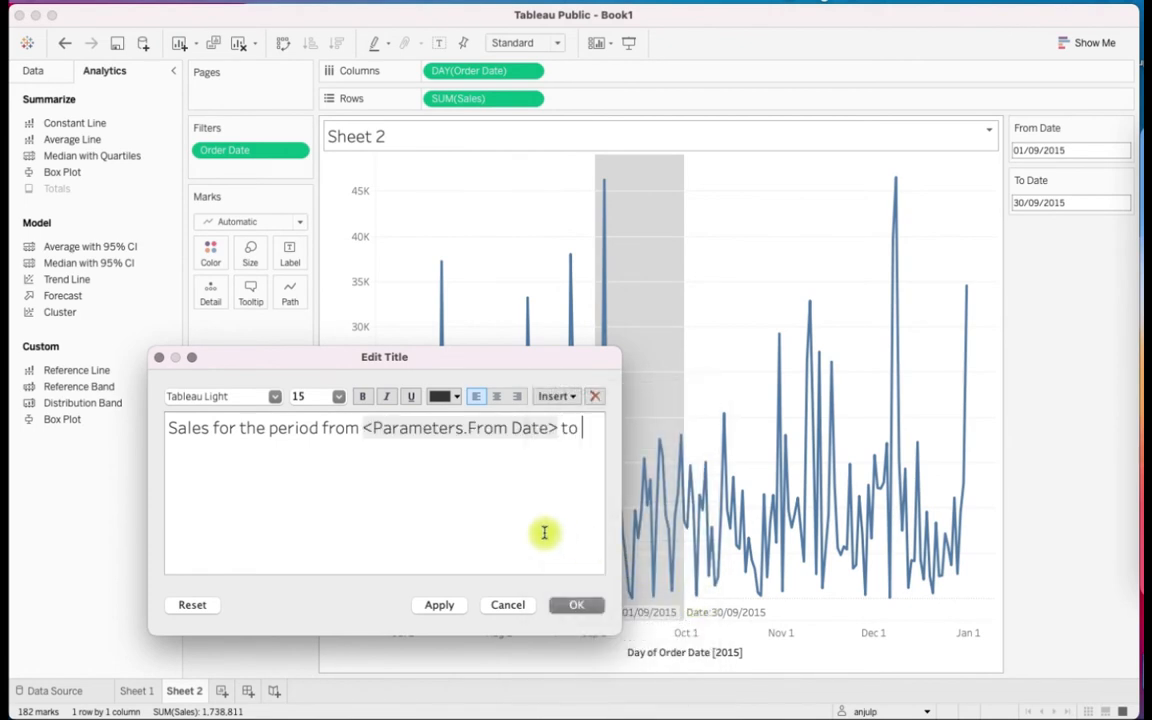
{"action": "left_click", "coordinate": [555, 397]}
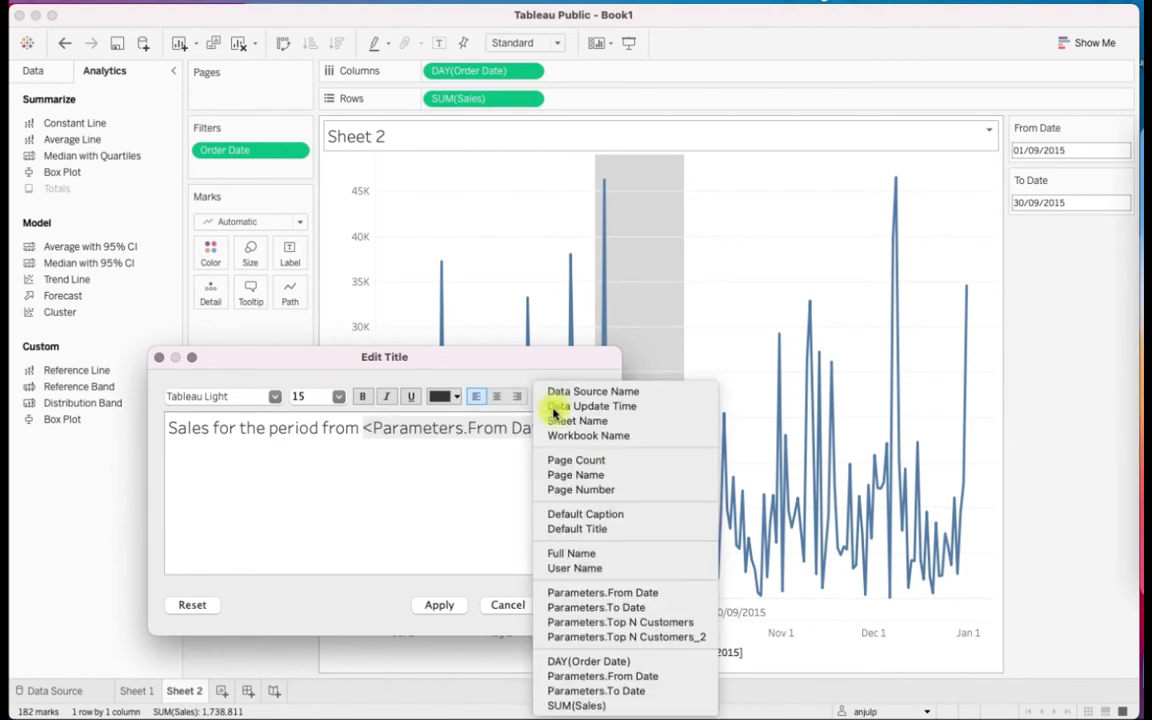
{"action": "left_click", "coordinate": [684, 607]}
{"action": "type", "text": "is h"}
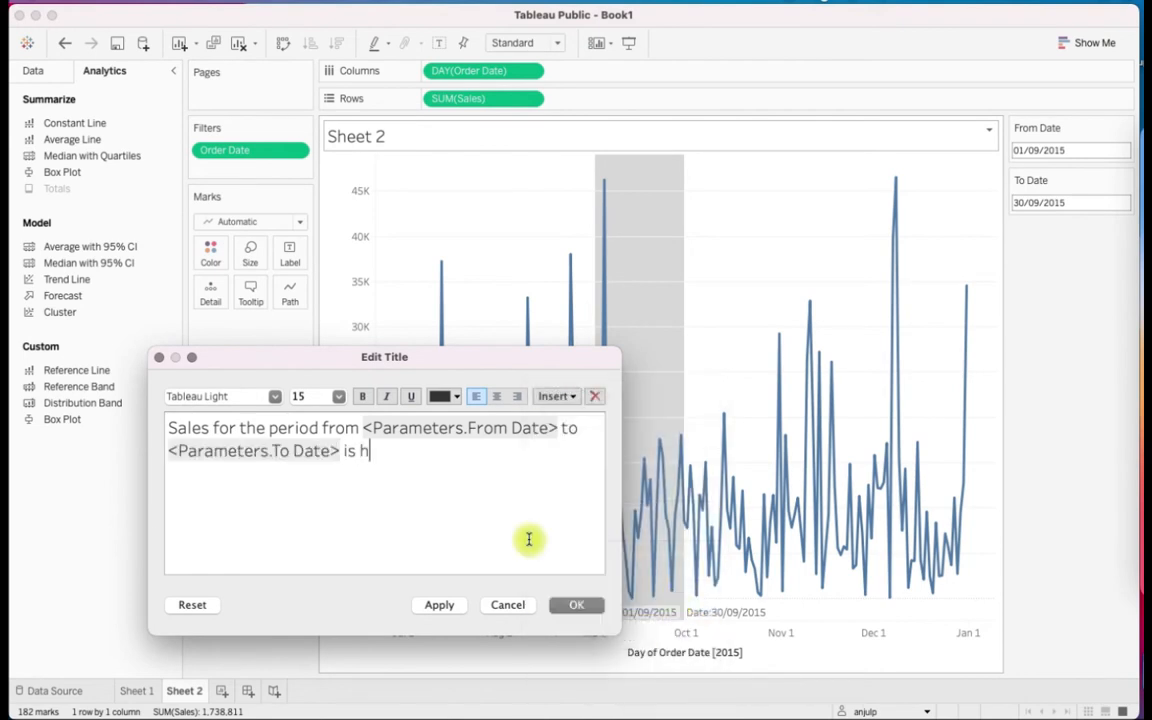
{"action": "type", "text": "ighlighte"}
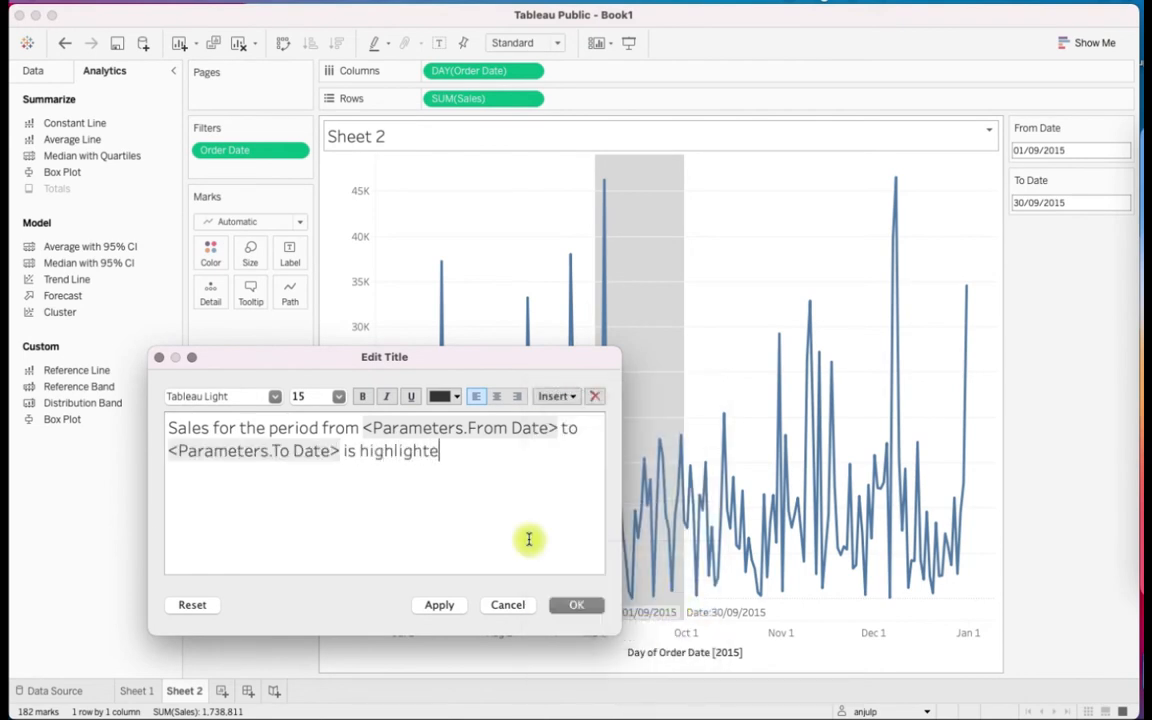
{"action": "type", "text": "d"}
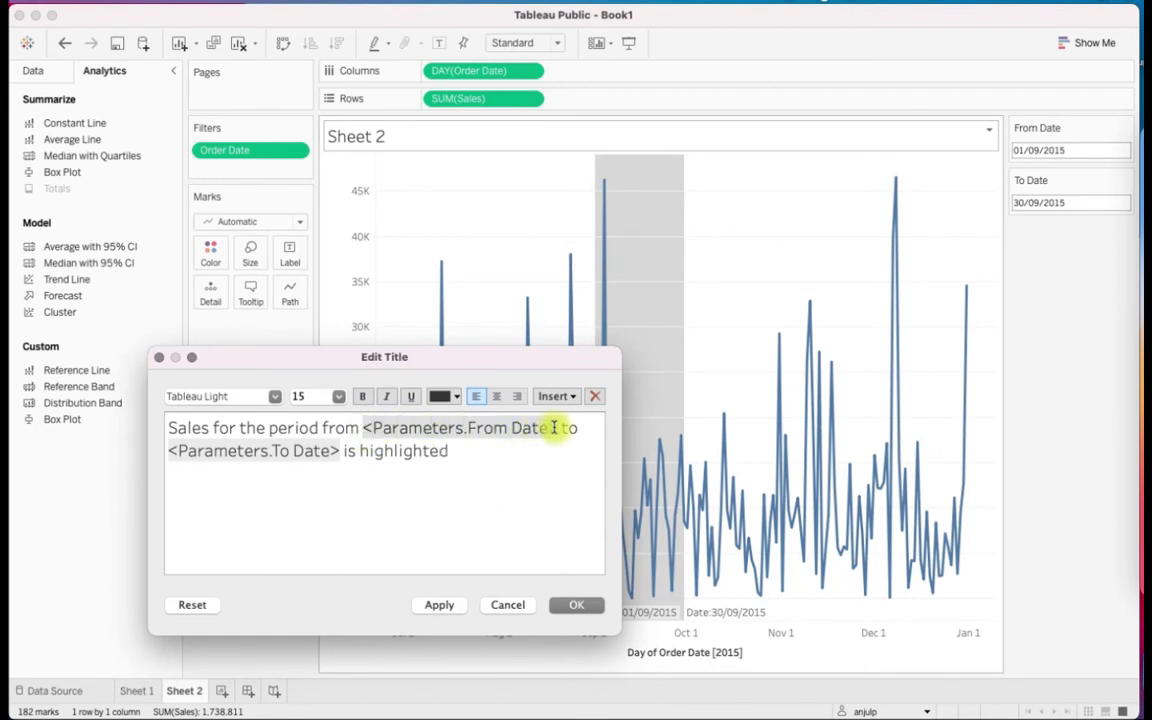
Make the From Date placeholder in the title bold and blue
{"action": "double_click", "coordinate": [398, 422]}
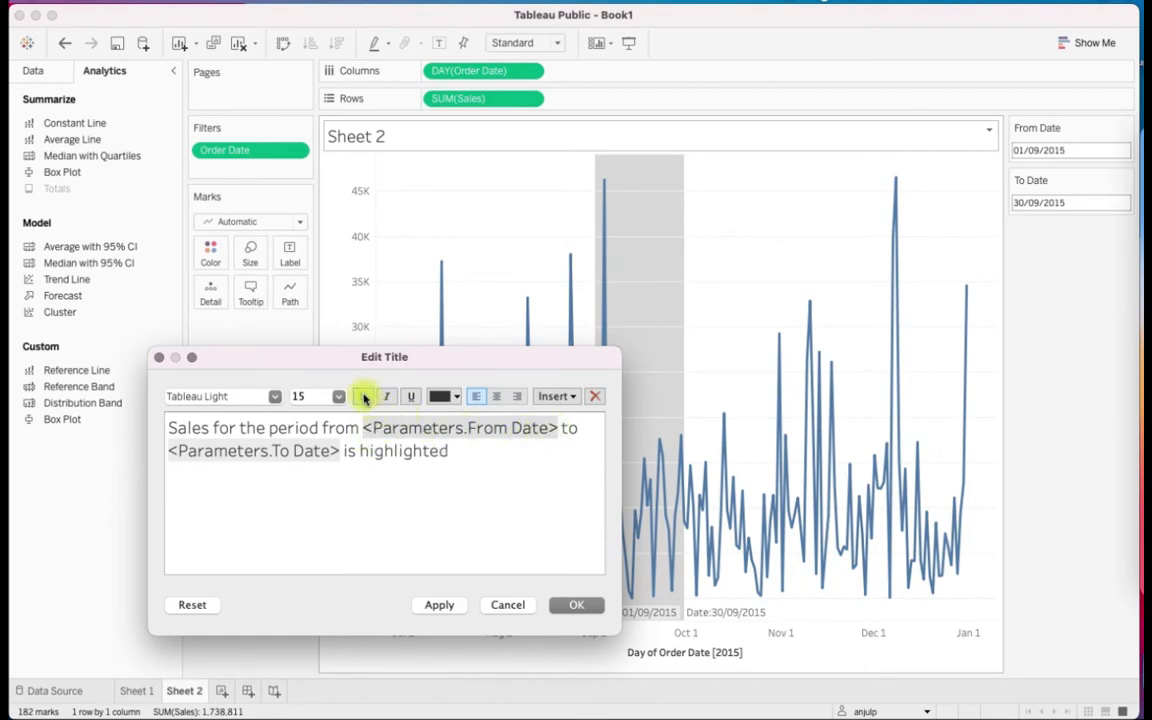
{"action": "left_click", "coordinate": [362, 396]}
{"action": "left_click", "coordinate": [456, 397]}
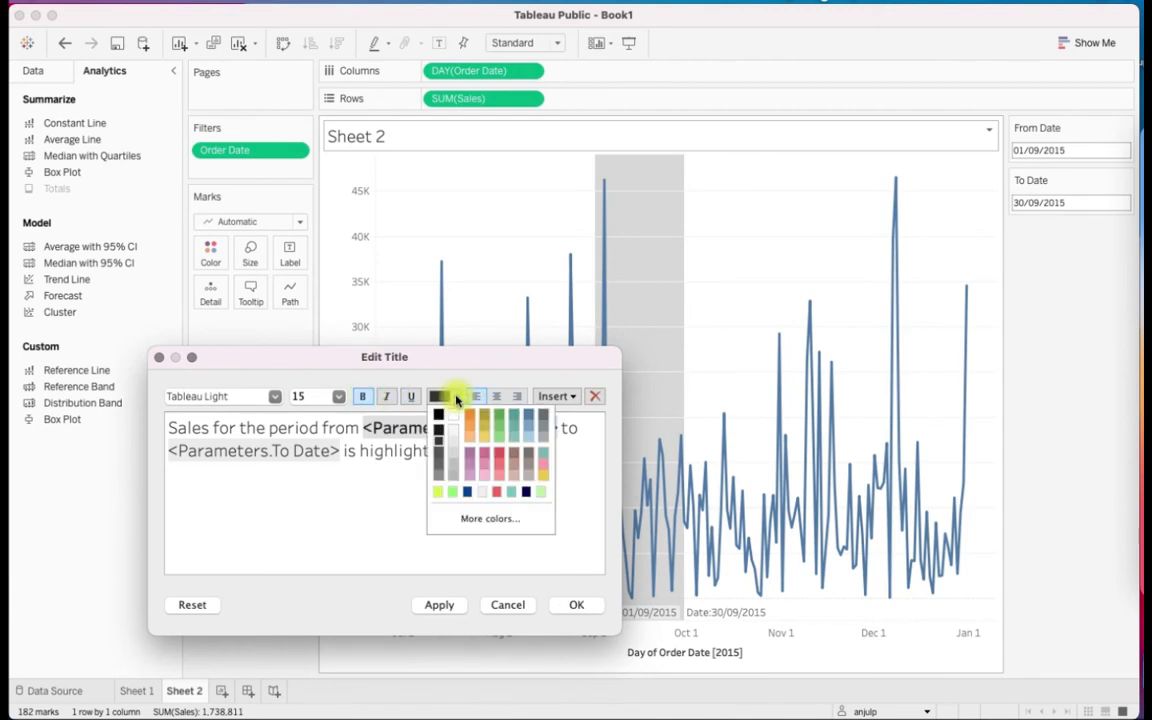
{"action": "left_click", "coordinate": [530, 398]}
Make the To Date placeholder bold and blue as well, and accept the edited title
{"action": "mouse_move", "coordinate": [341, 456]}
{"action": "left_mouse_down"}
{"action": "mouse_move", "coordinate": [172, 451]}
{"action": "mouse_move", "coordinate": [341, 452]}
{"action": "left_mouse_up"}
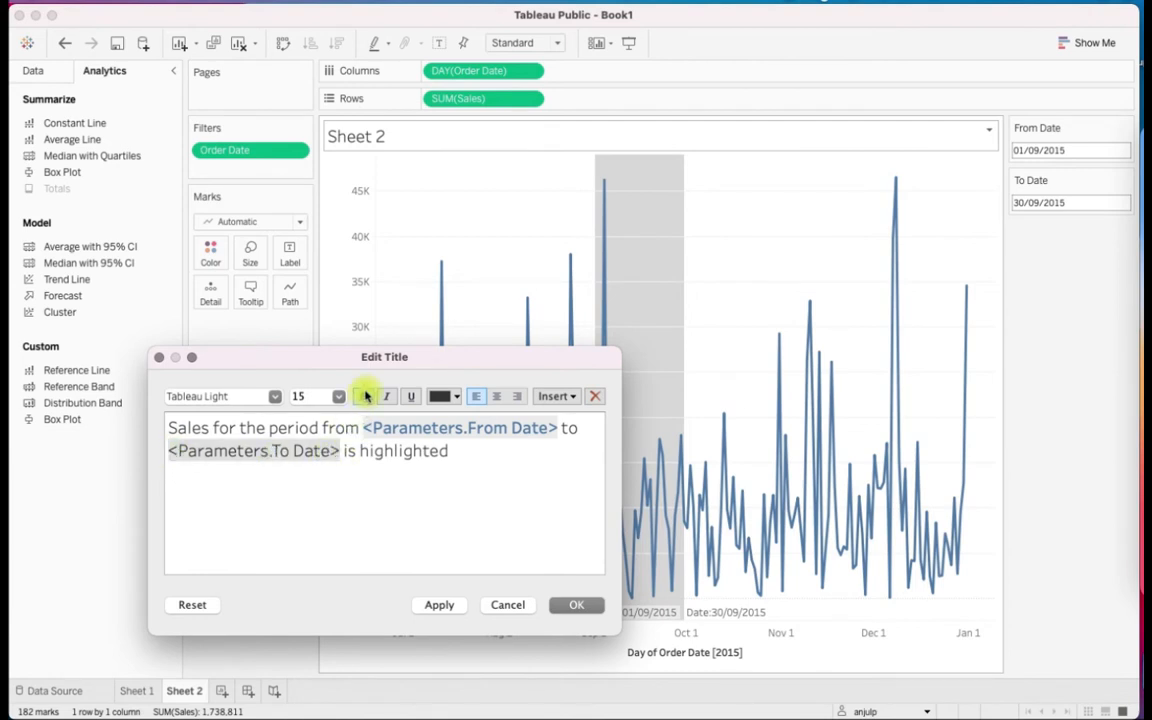
{"action": "left_click", "coordinate": [362, 396]}
{"action": "left_click", "coordinate": [456, 397]}
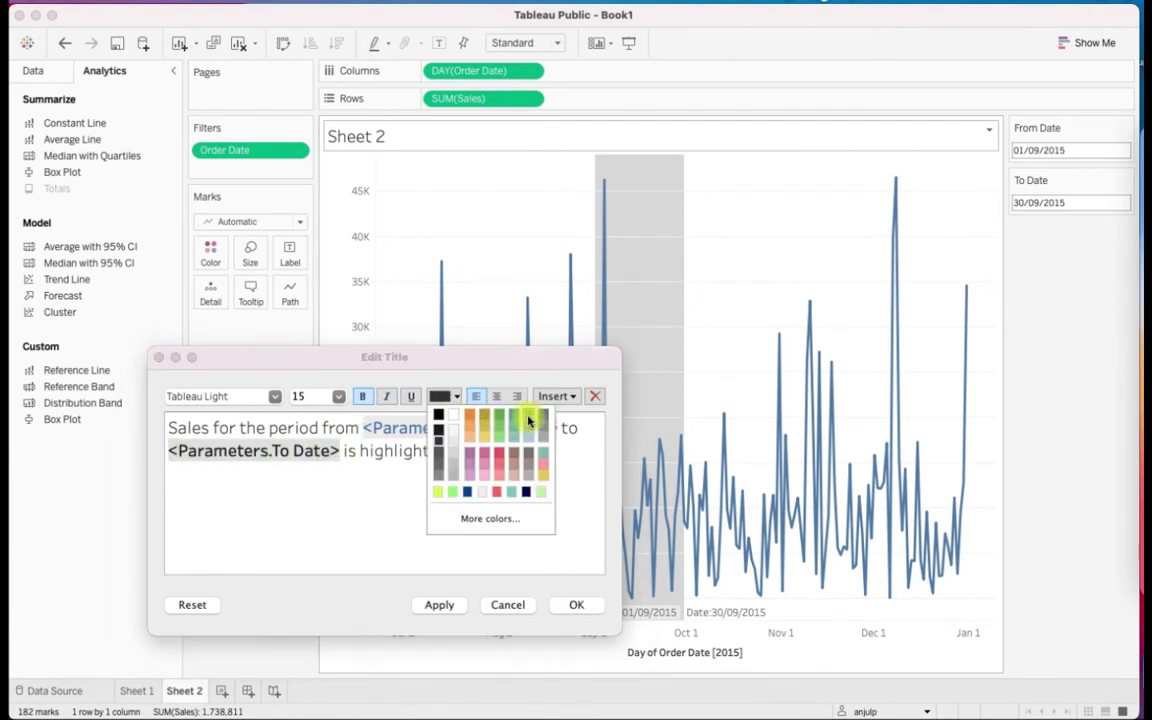
{"action": "left_click", "coordinate": [527, 424]}
{"action": "left_click", "coordinate": [545, 535]}
{"action": "left_click", "coordinate": [566, 606]}
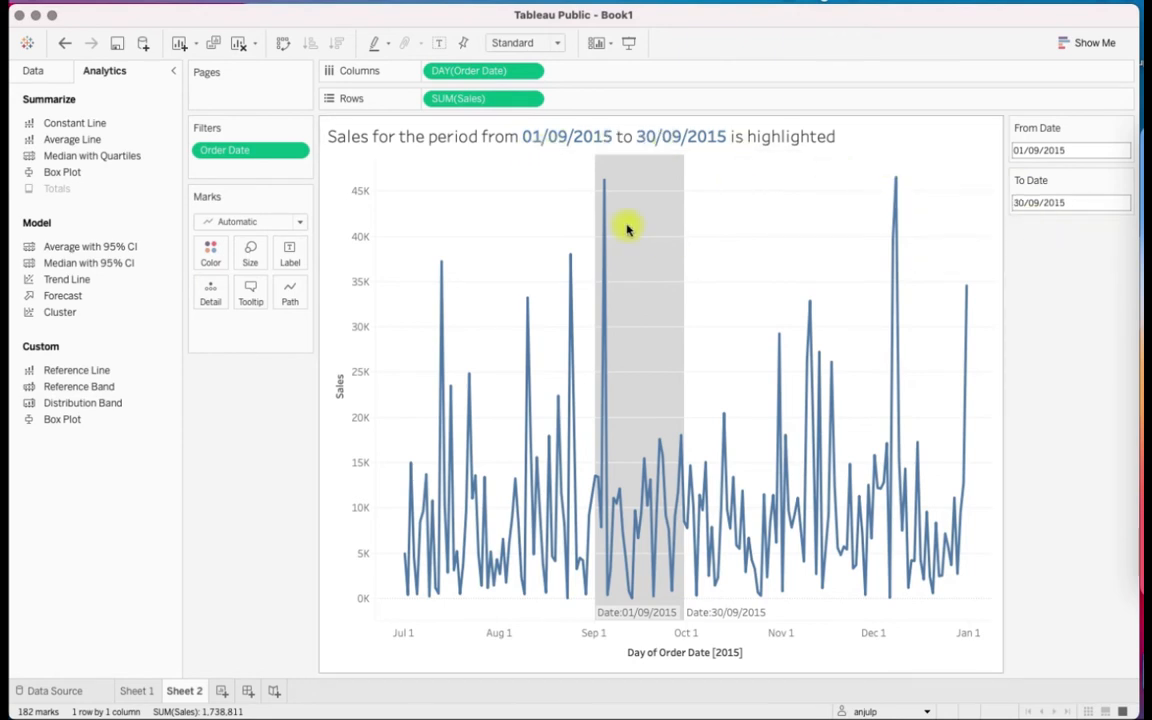
Set the From Date parameter to 15/09/2015
{"action": "left_click", "coordinate": [1045, 150]}
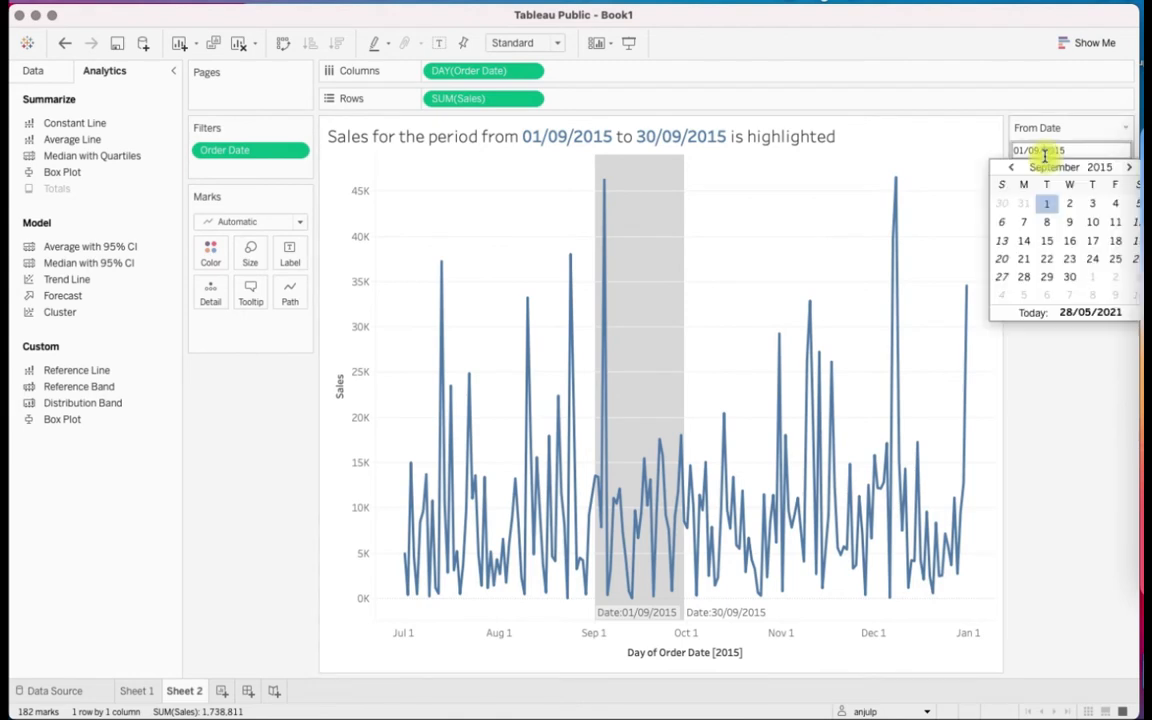
{"action": "left_click", "coordinate": [1050, 245]}
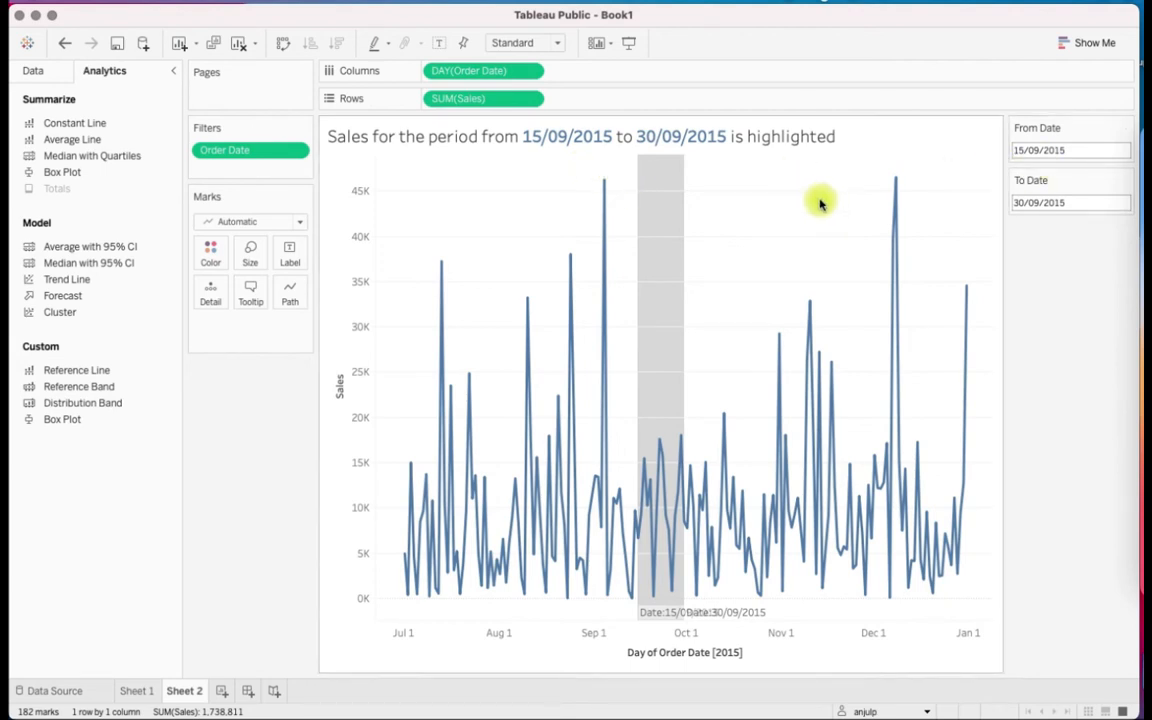
{"action": "mouse_move", "coordinate": [678, 236]}
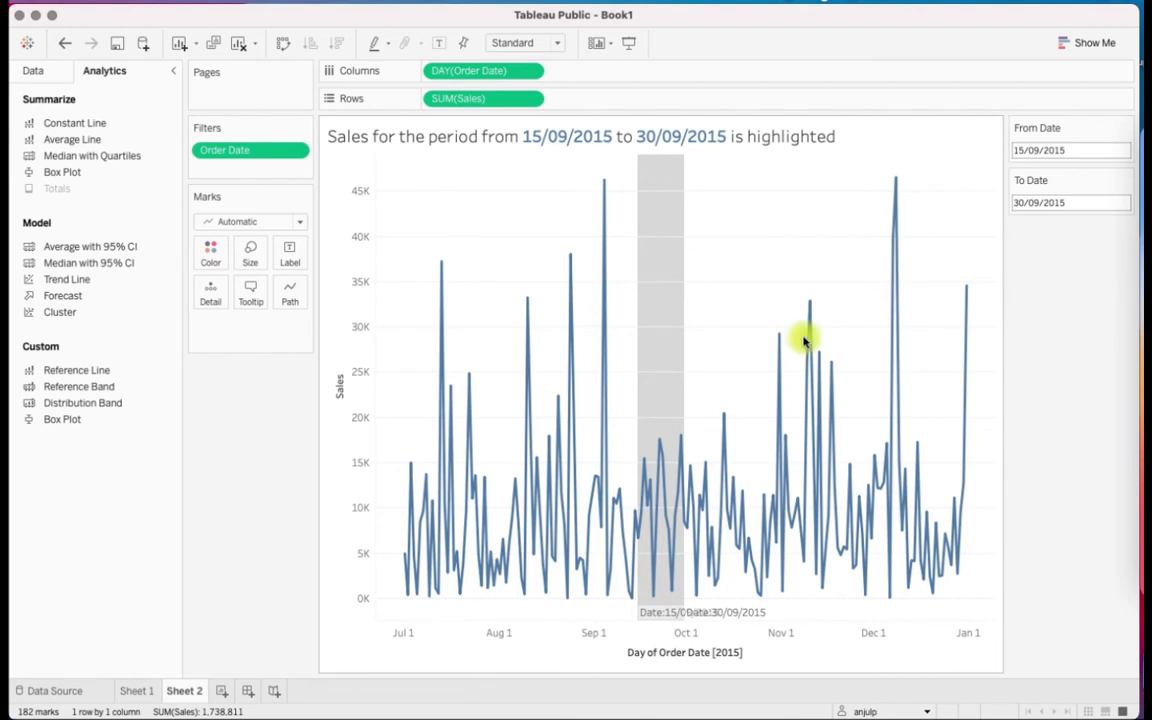
{"action": "left_click", "coordinate": [1048, 716]}
{"action": "left_click", "coordinate": [386, 539]}
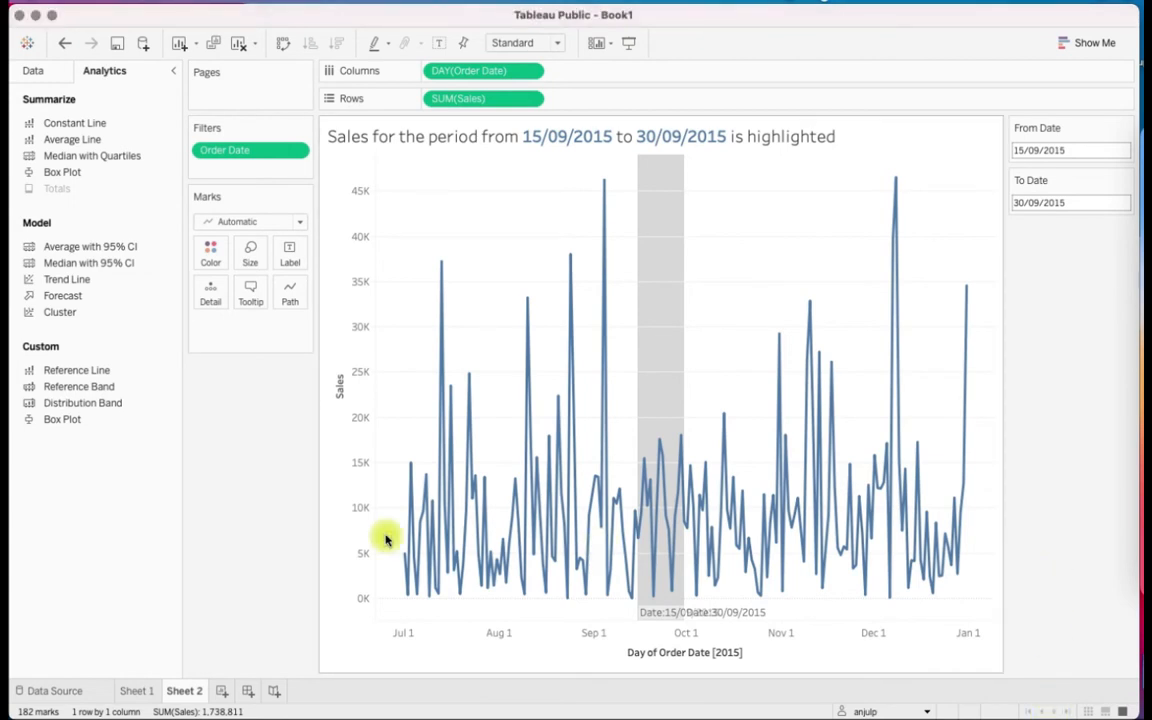
Add a blank worksheet after Sheet 2 and duplicate Sheet 2 as a separate sheet
{"action": "left_click", "coordinate": [229, 690]}
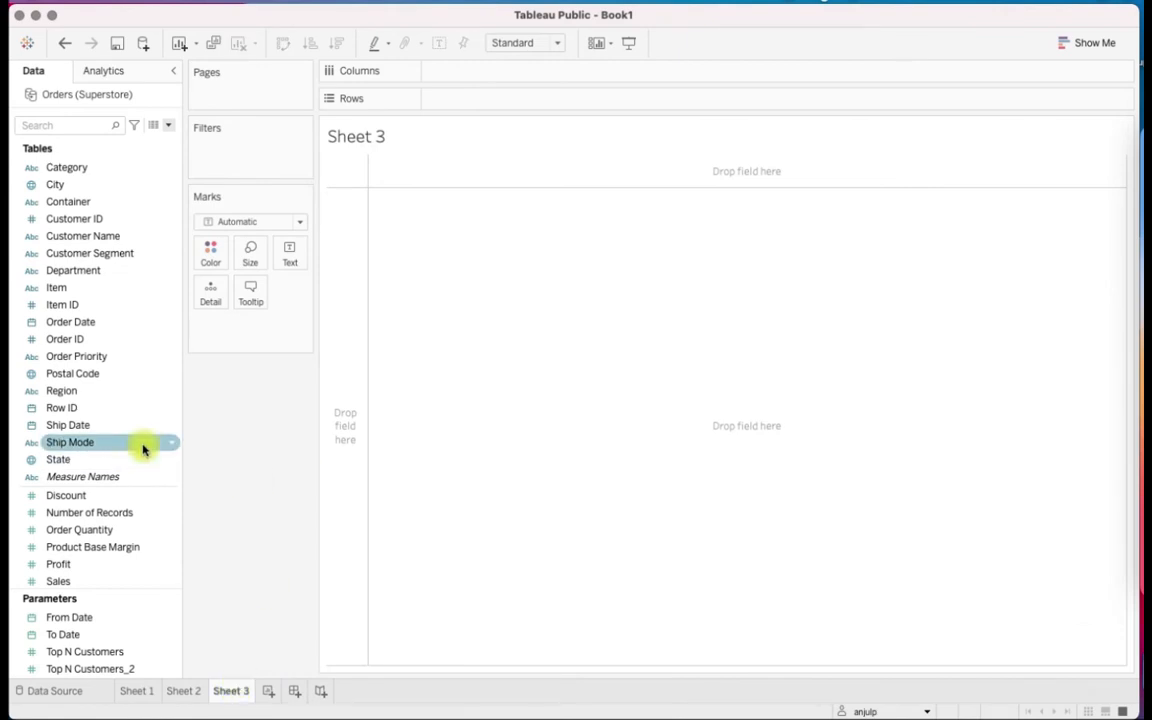
{"action": "left_click", "coordinate": [188, 696]}
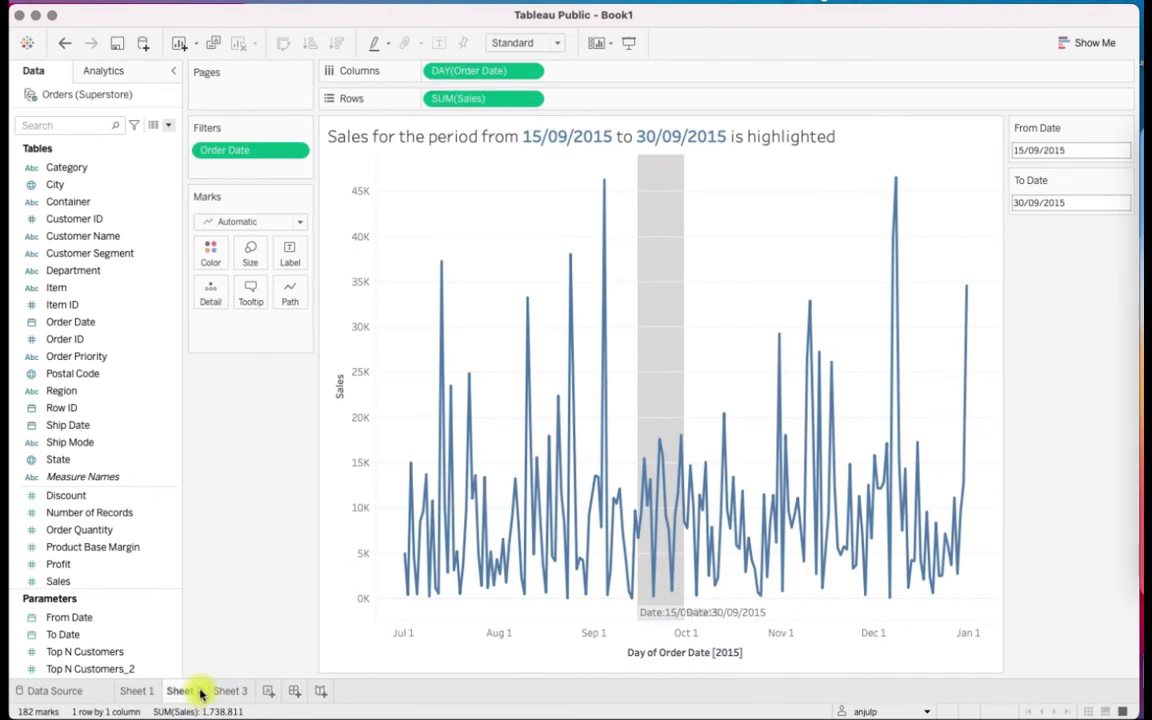
{"action": "right_click", "coordinate": [198, 690]}
{"action": "left_click", "coordinate": [253, 562]}
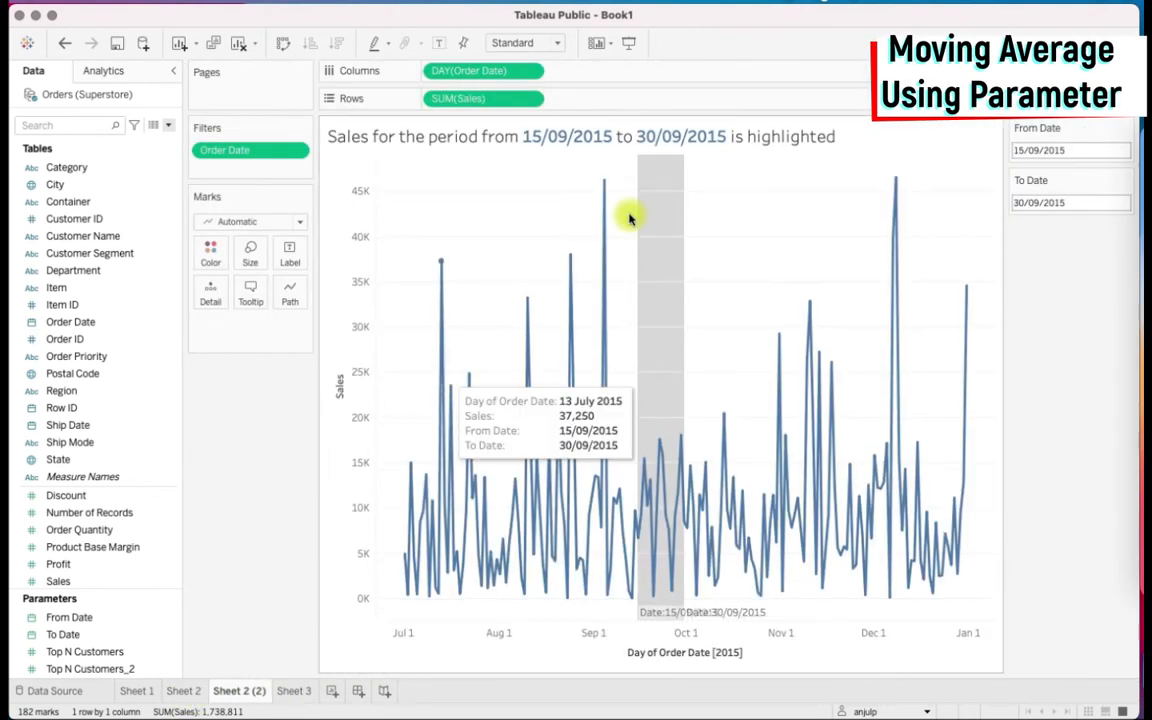
Hide the duplicated sheet's title and its From Date and To Date parameter controls
{"action": "right_click", "coordinate": [990, 130]}
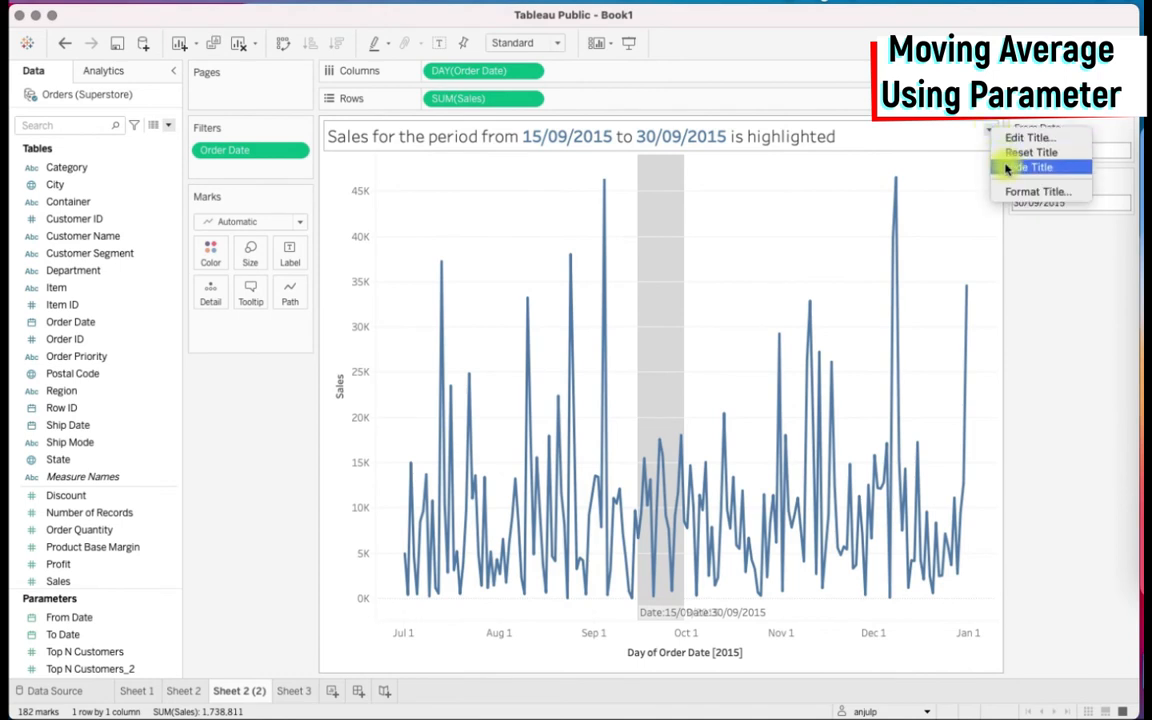
{"action": "left_click", "coordinate": [1002, 166]}
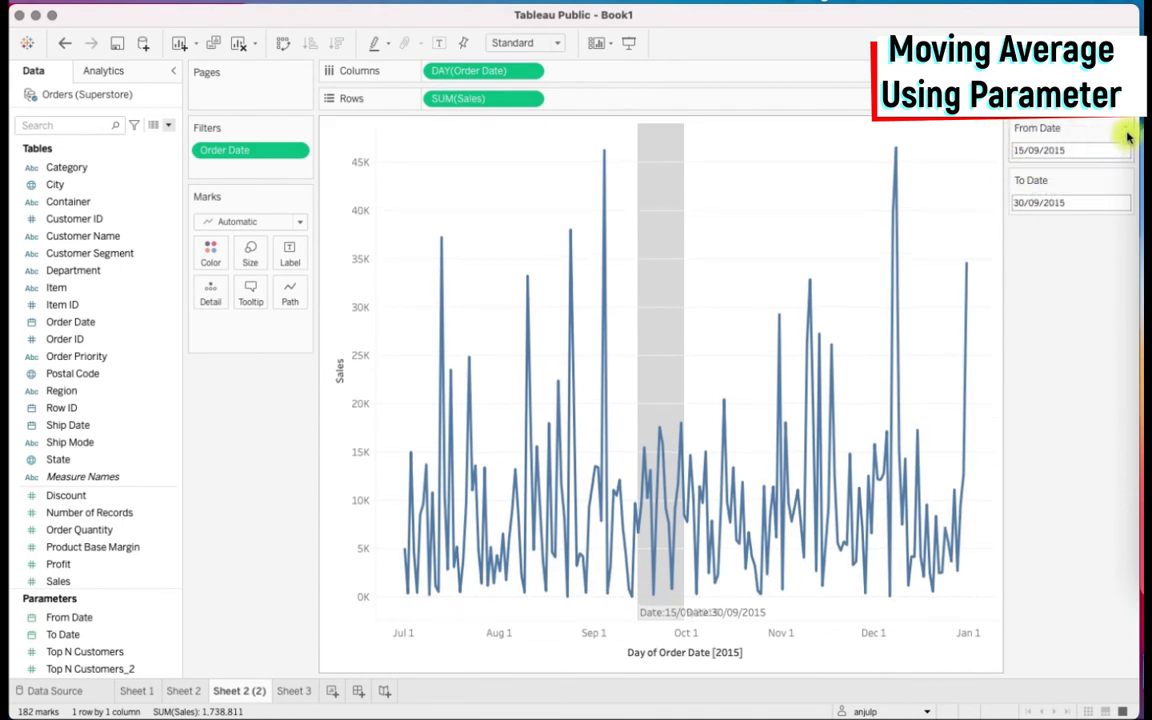
{"action": "left_click", "coordinate": [1128, 130]}
{"action": "left_click", "coordinate": [1072, 241]}
{"action": "left_click", "coordinate": [1124, 138]}
{"action": "left_click", "coordinate": [1068, 238]}
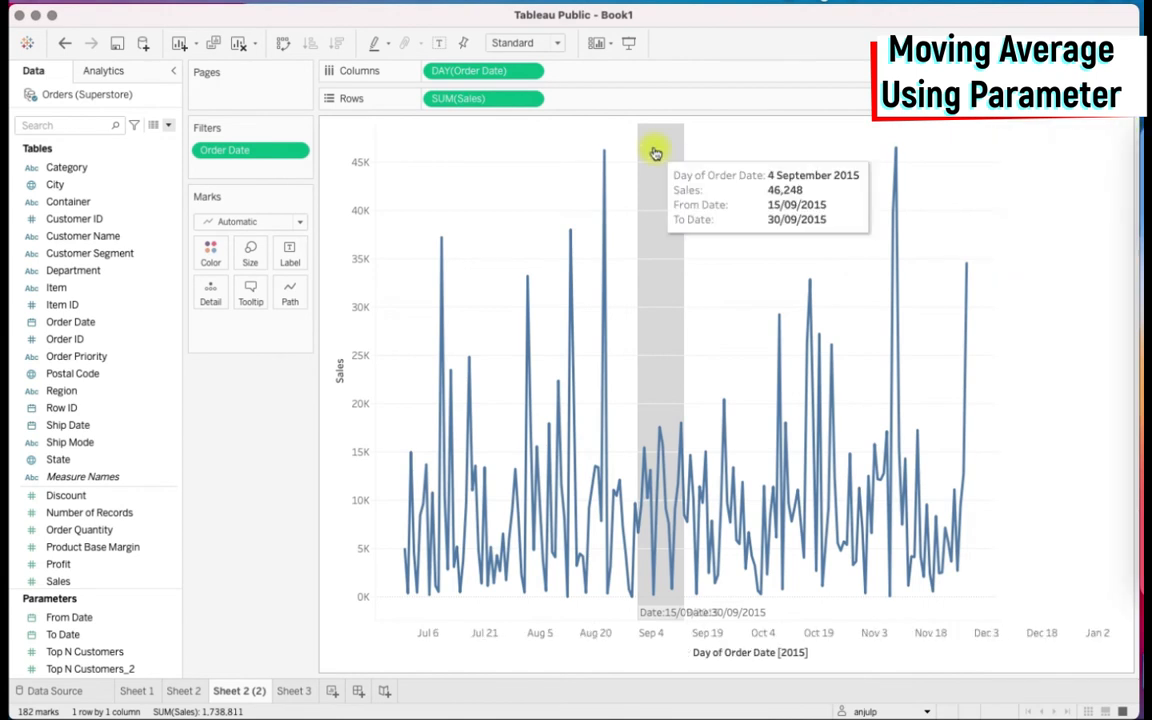
Remove the date reference band from the duplicated chart
{"action": "left_click", "coordinate": [655, 151]}
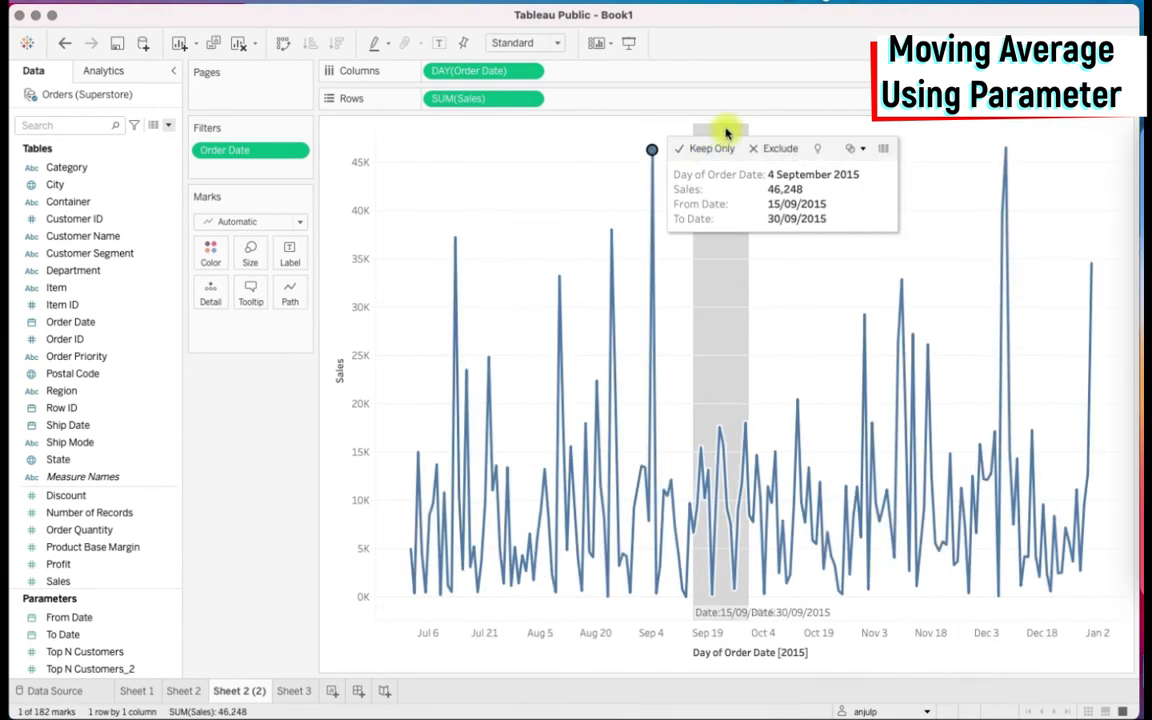
{"action": "left_click", "coordinate": [691, 151]}
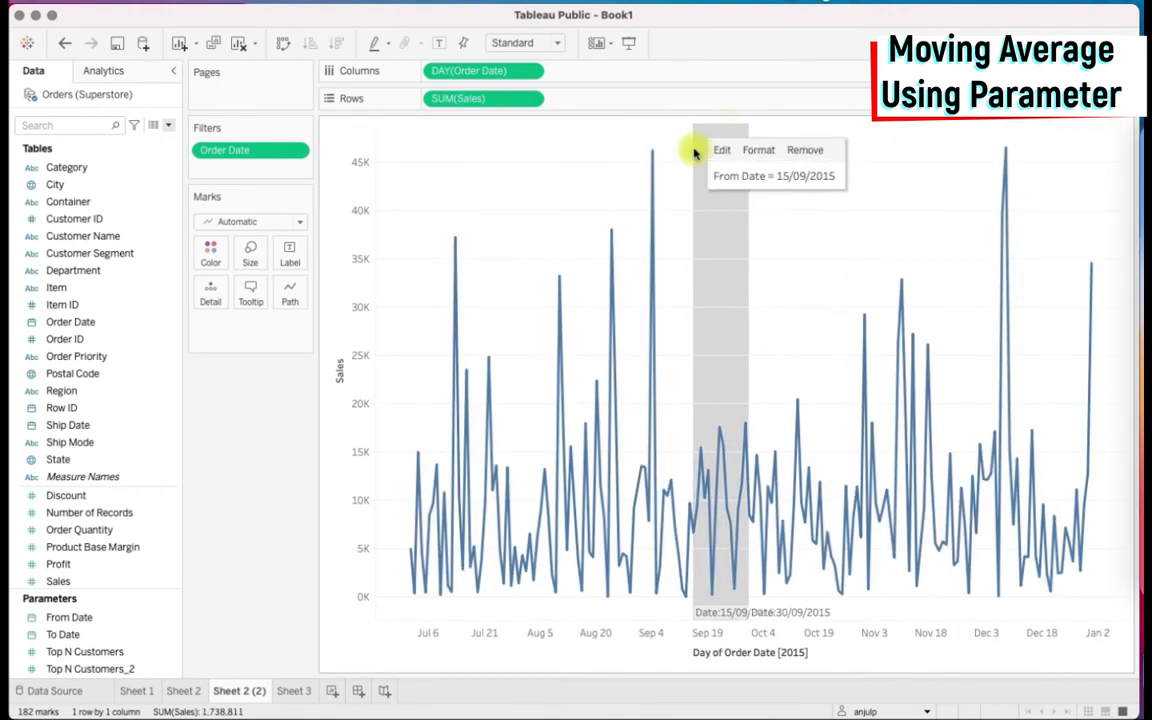
{"action": "left_click", "coordinate": [803, 153]}
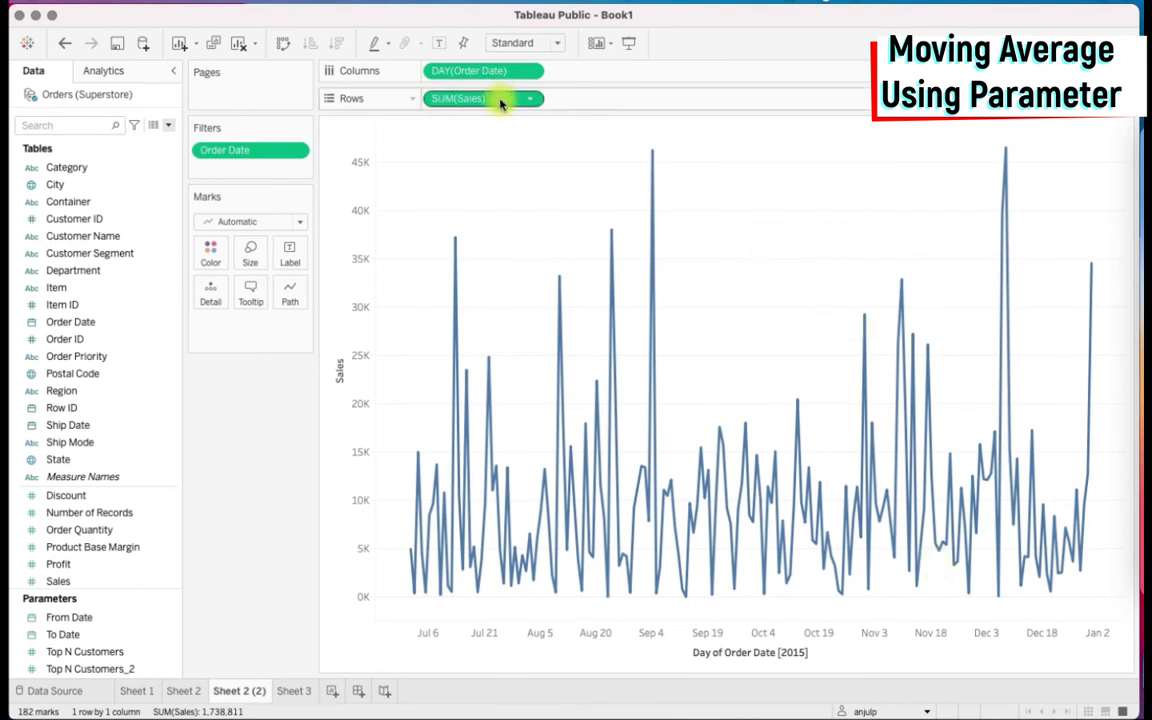
Place a second copy of SUM(Sales) beside the existing one on Rows
{"action": "left_click_drag", "start_coordinate": [504, 103], "coordinate": [599, 106]}
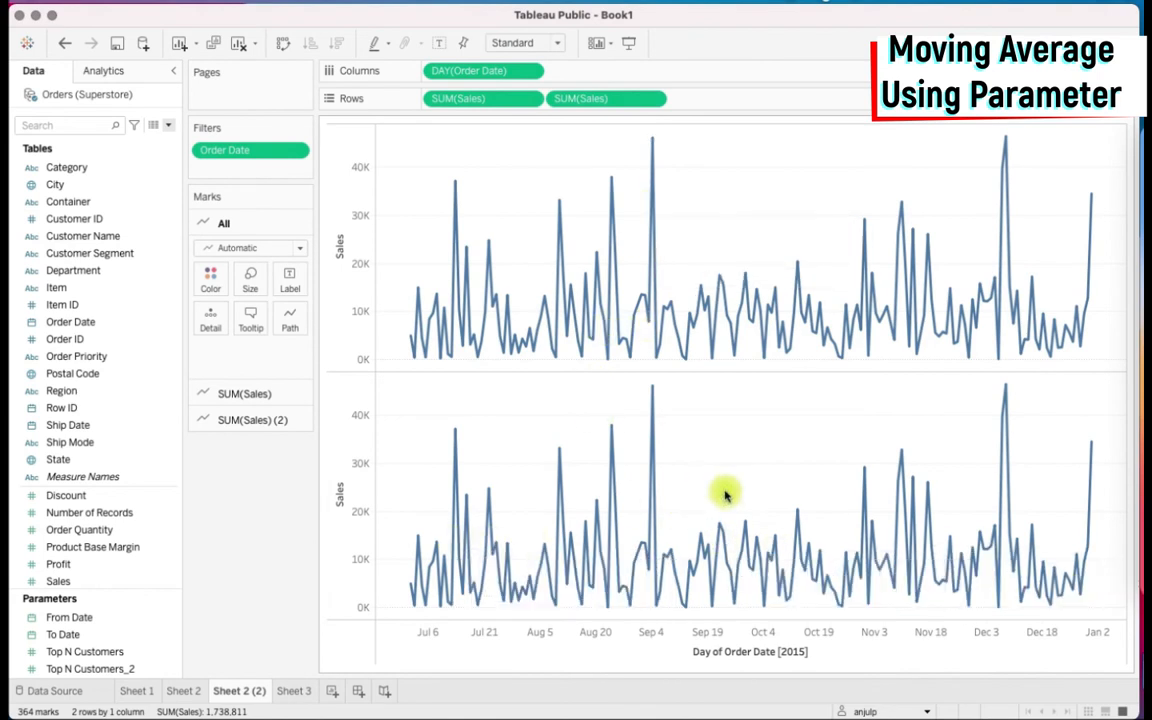
Apply the Moving Average quick table calculation to the second SUM(Sales) on Rows
{"action": "left_click", "coordinate": [653, 103]}
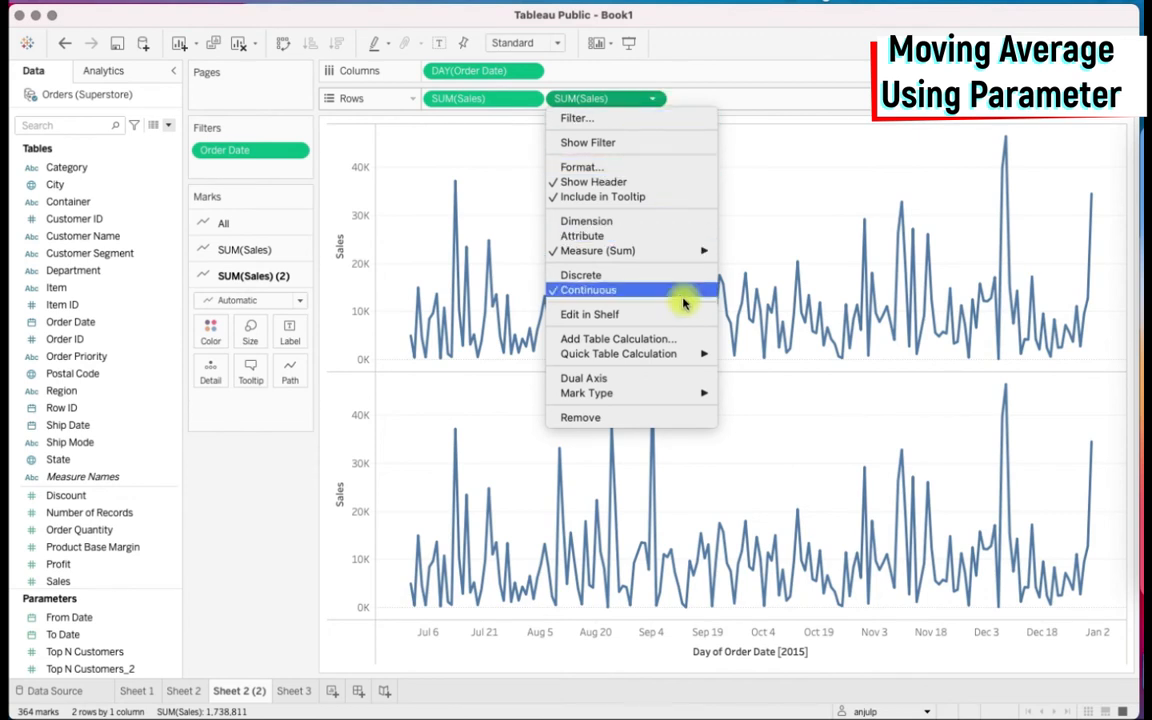
{"action": "mouse_move", "coordinate": [696, 355]}
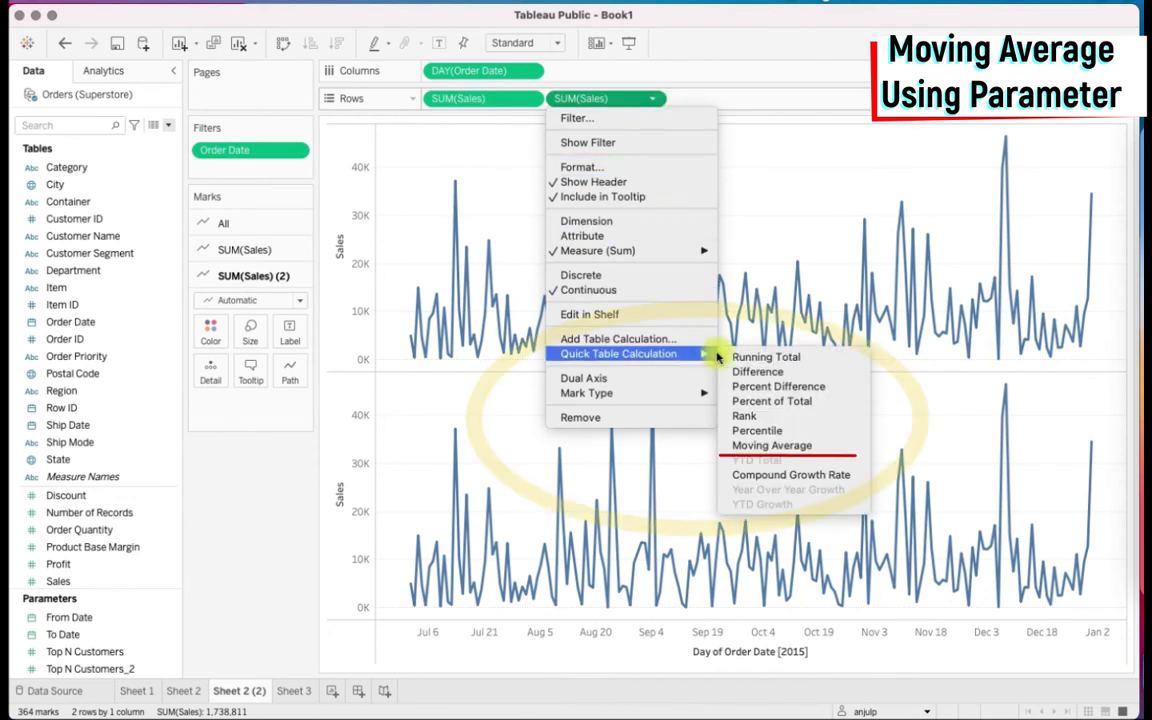
{"action": "left_click", "coordinate": [849, 450]}
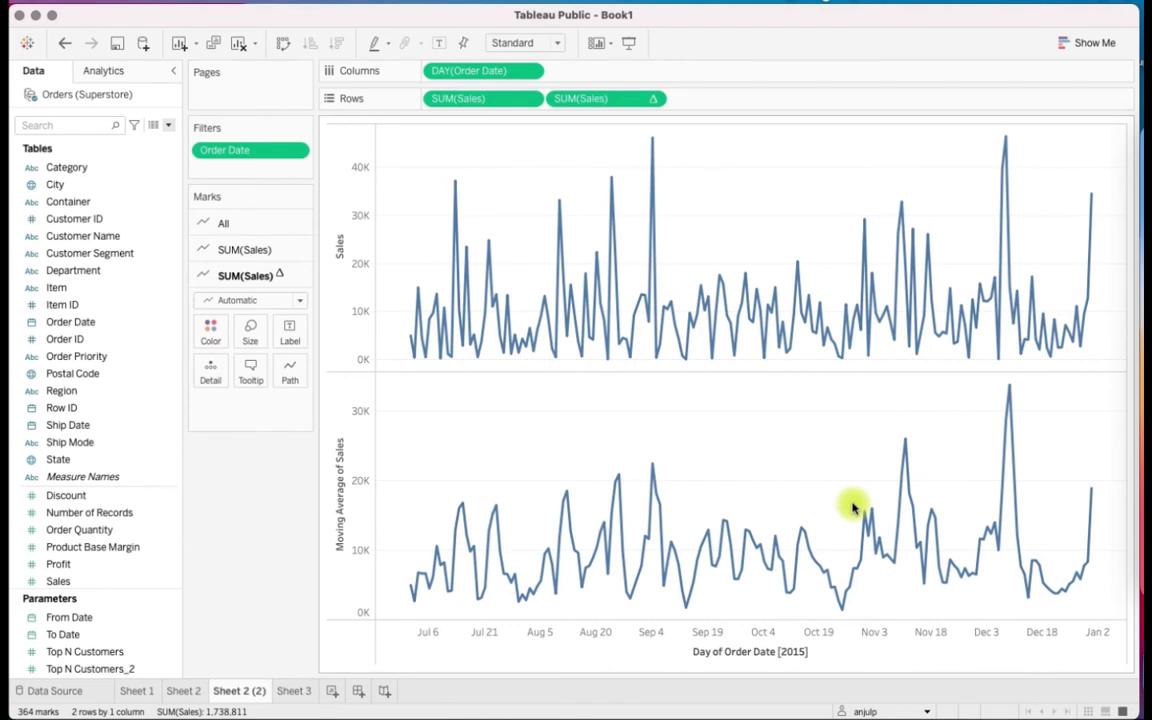
Edit the moving average table calculation to use the 4 previous values
{"action": "mouse_move", "coordinate": [660, 268]}
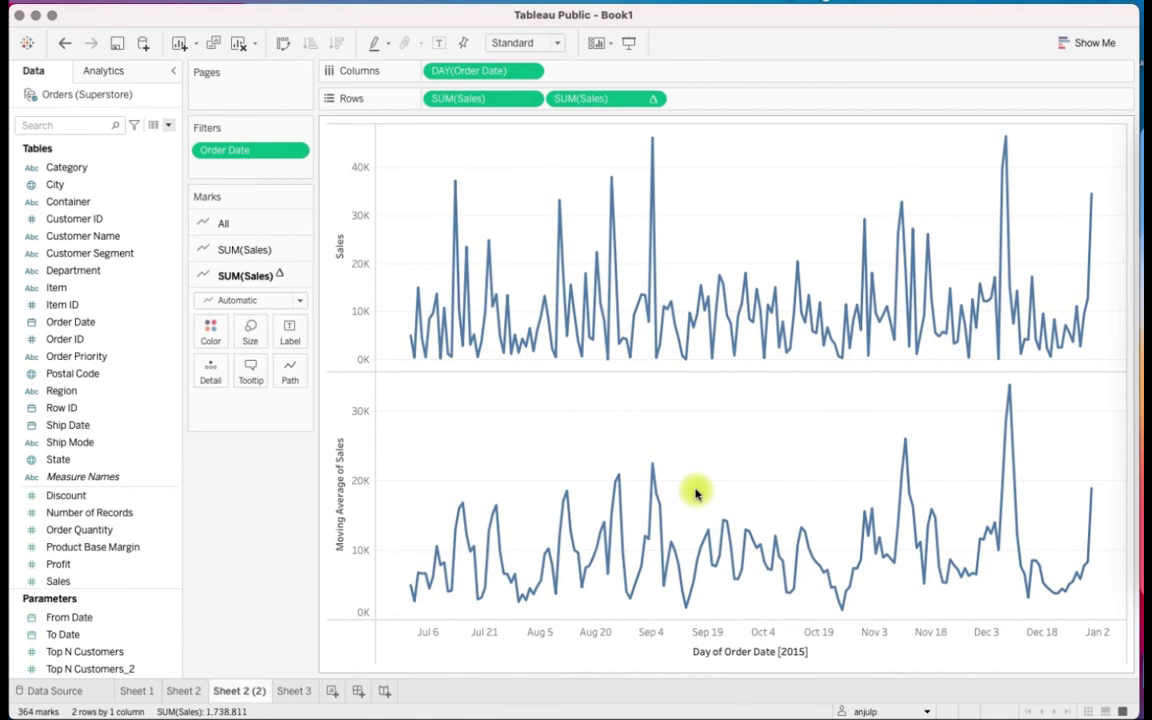
{"action": "left_click", "coordinate": [657, 102]}
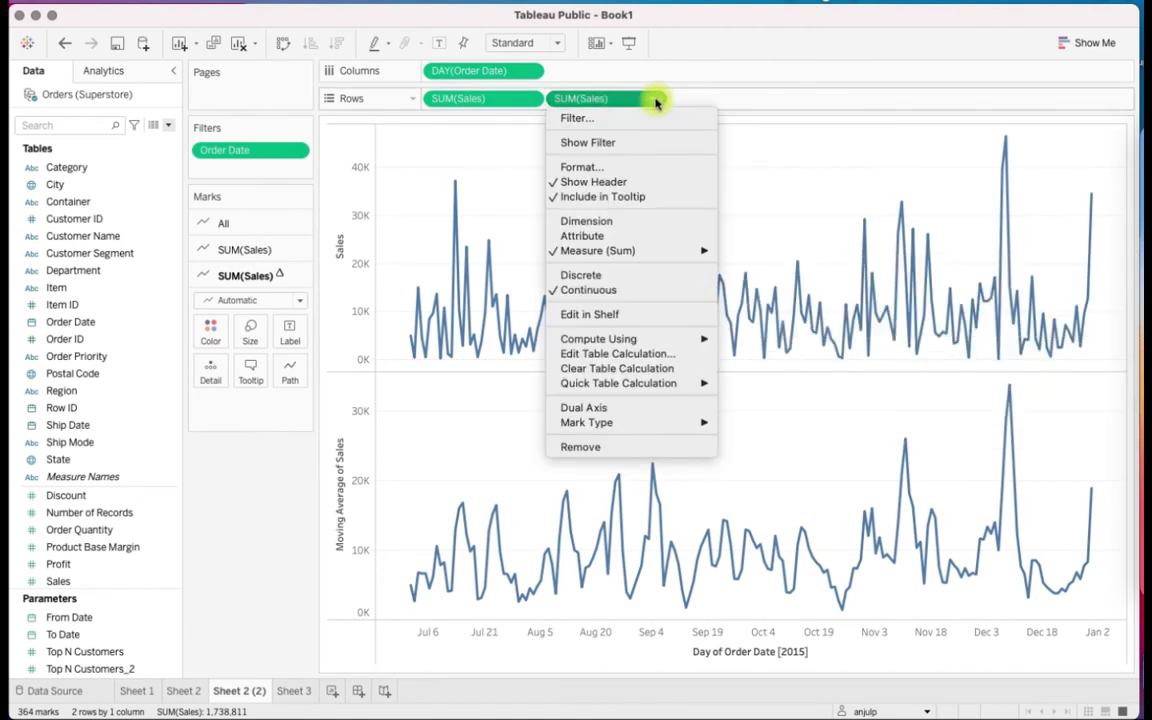
{"action": "left_click", "coordinate": [697, 358]}
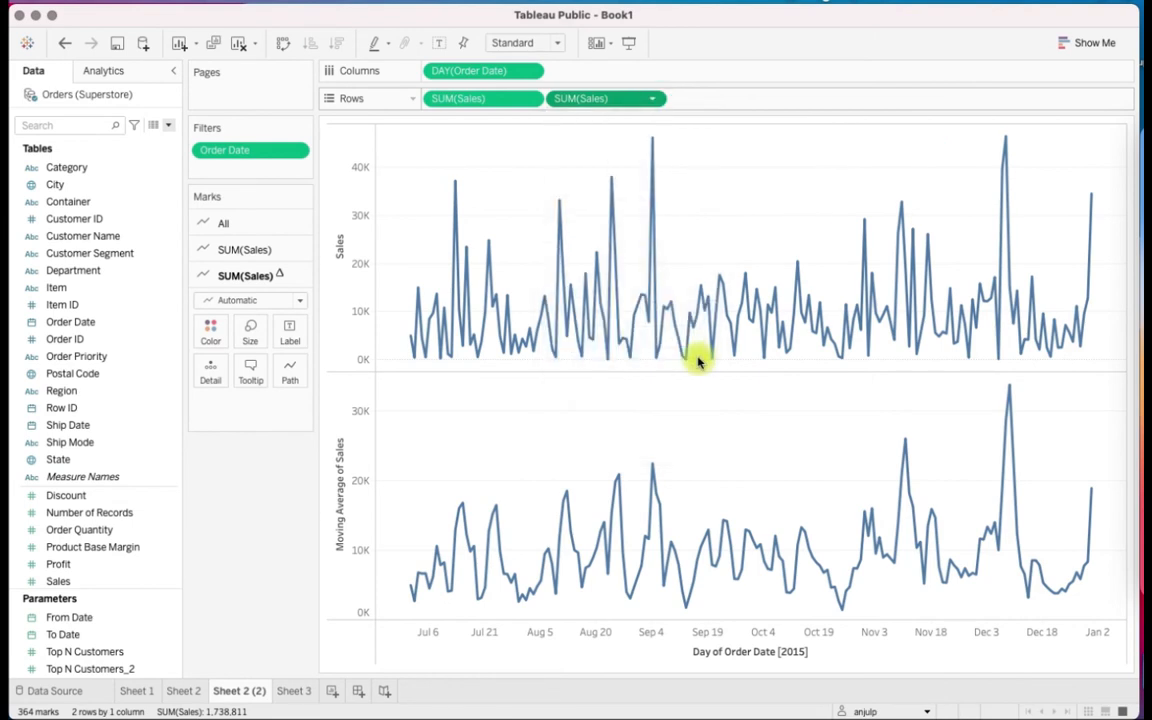
{"action": "left_click", "coordinate": [952, 238]}
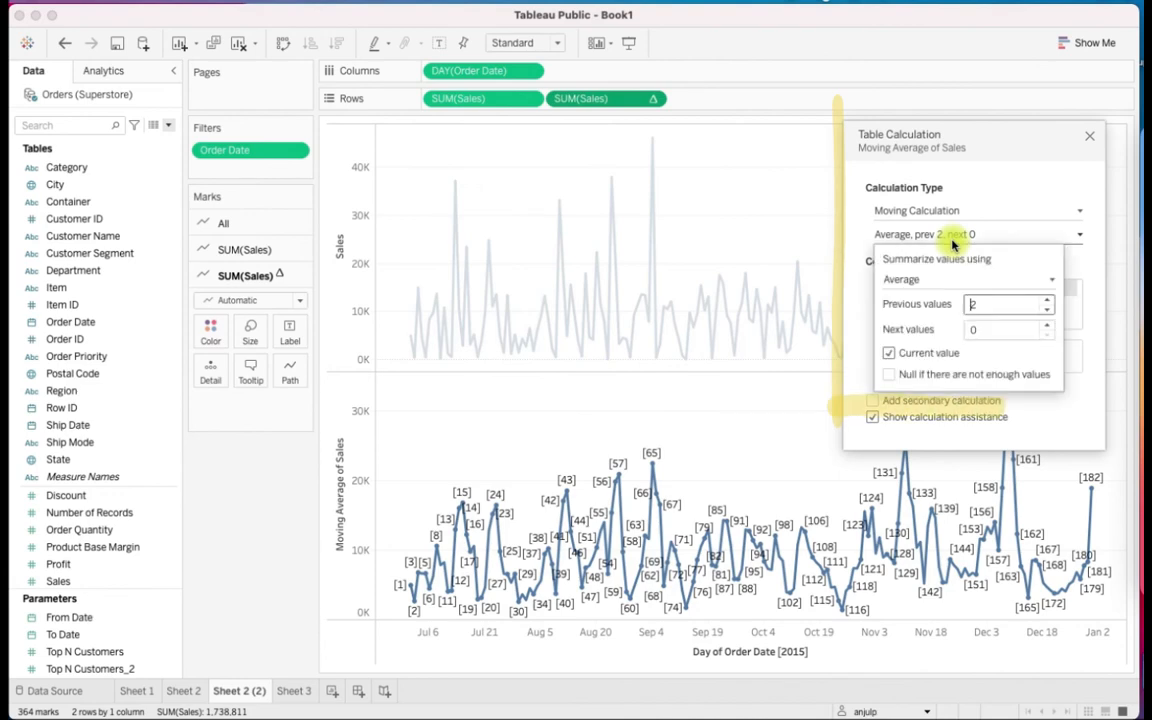
{"action": "left_click", "coordinate": [1048, 300]}
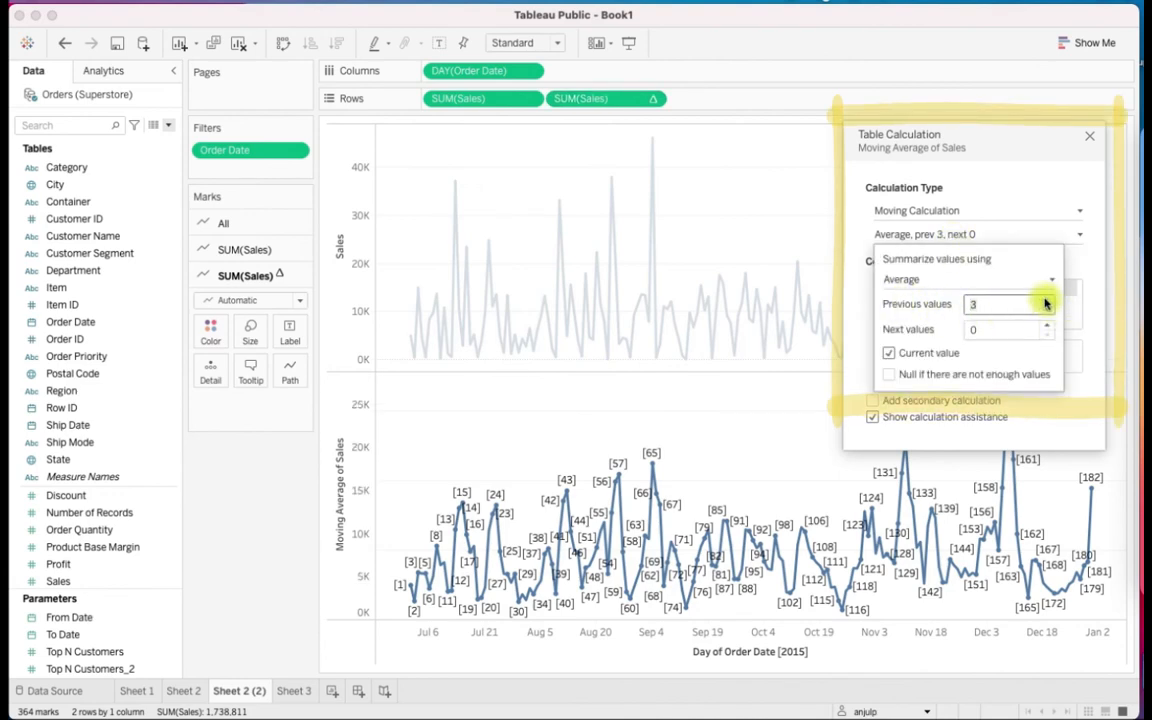
{"action": "left_click", "coordinate": [1047, 300]}
{"action": "left_click", "coordinate": [1047, 300]}
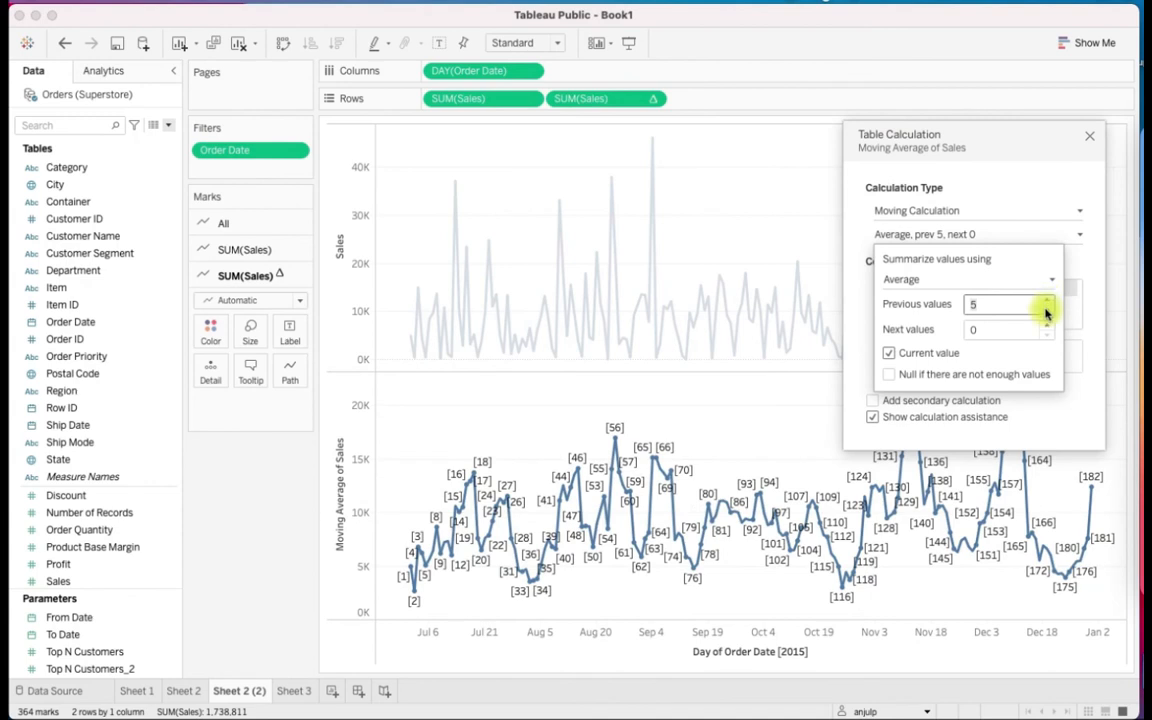
{"action": "left_click", "coordinate": [1047, 313]}
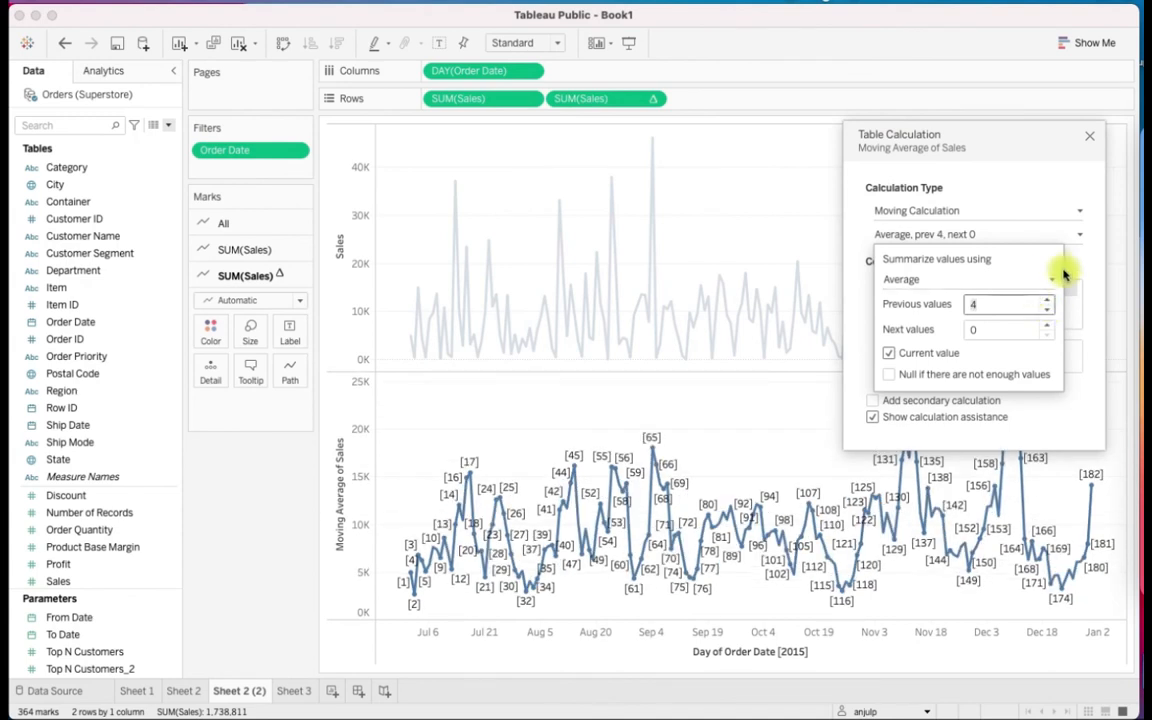
{"action": "left_click", "coordinate": [1077, 266]}
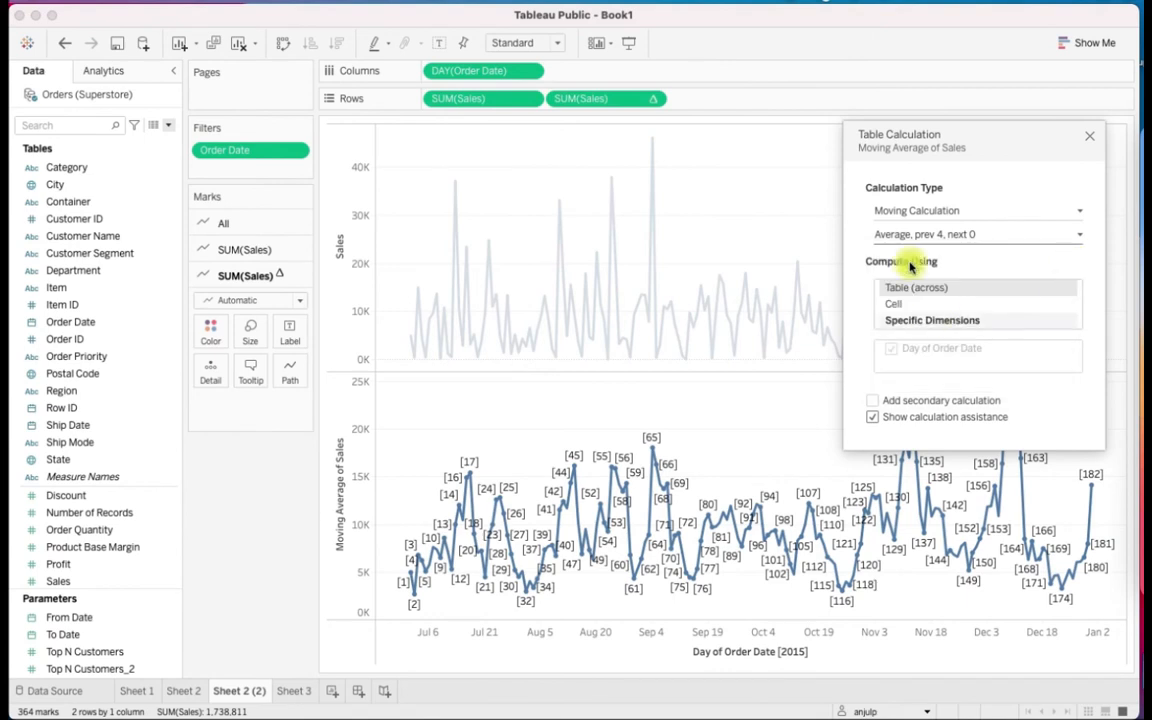
{"action": "left_click", "coordinate": [1093, 142]}
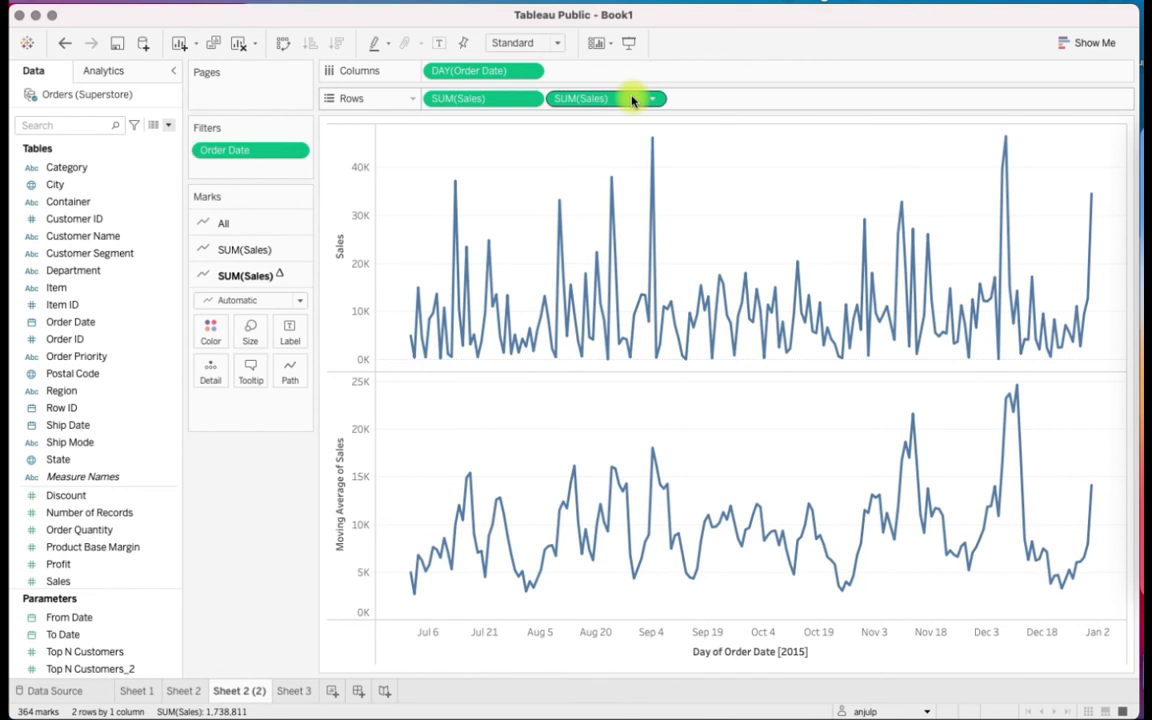
Save the second SUM(Sales) table calculation as a data source field named Moving Average
{"action": "mouse_move", "coordinate": [632, 100]}
{"action": "left_mouse_down"}
{"action": "mouse_move", "coordinate": [386, 290]}
{"action": "mouse_move", "coordinate": [154, 560]}
{"action": "mouse_move", "coordinate": [118, 577]}
{"action": "left_mouse_up"}
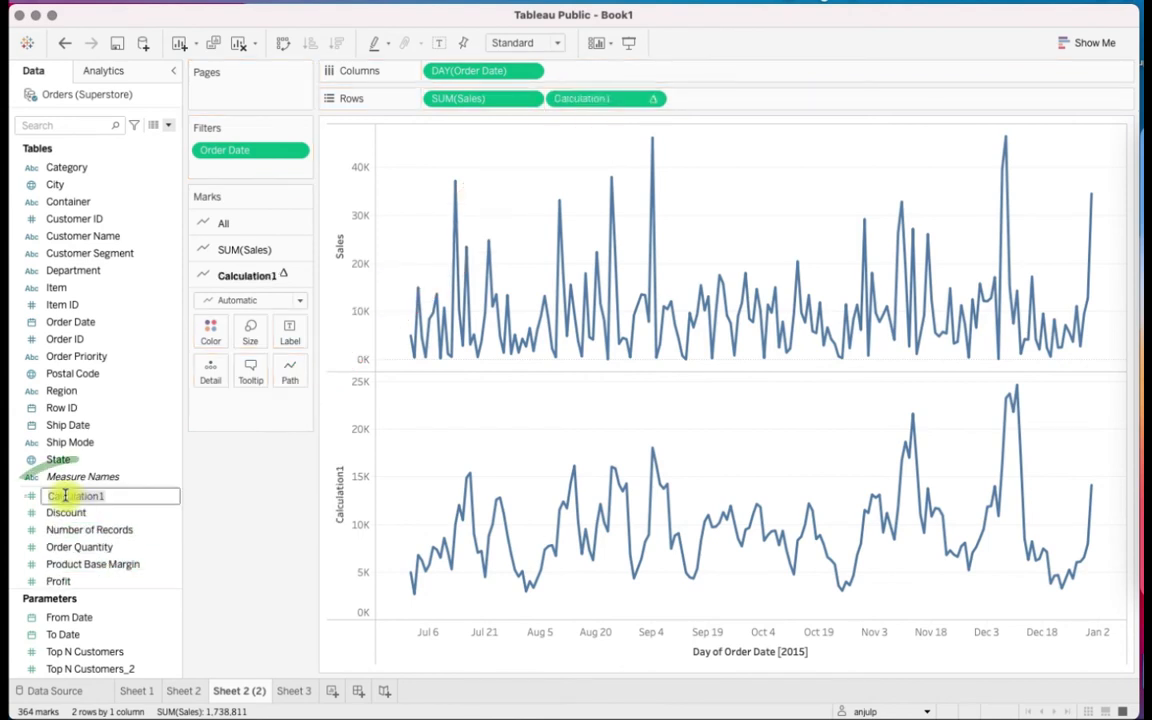
{"action": "type", "text": "Moving Avera"}
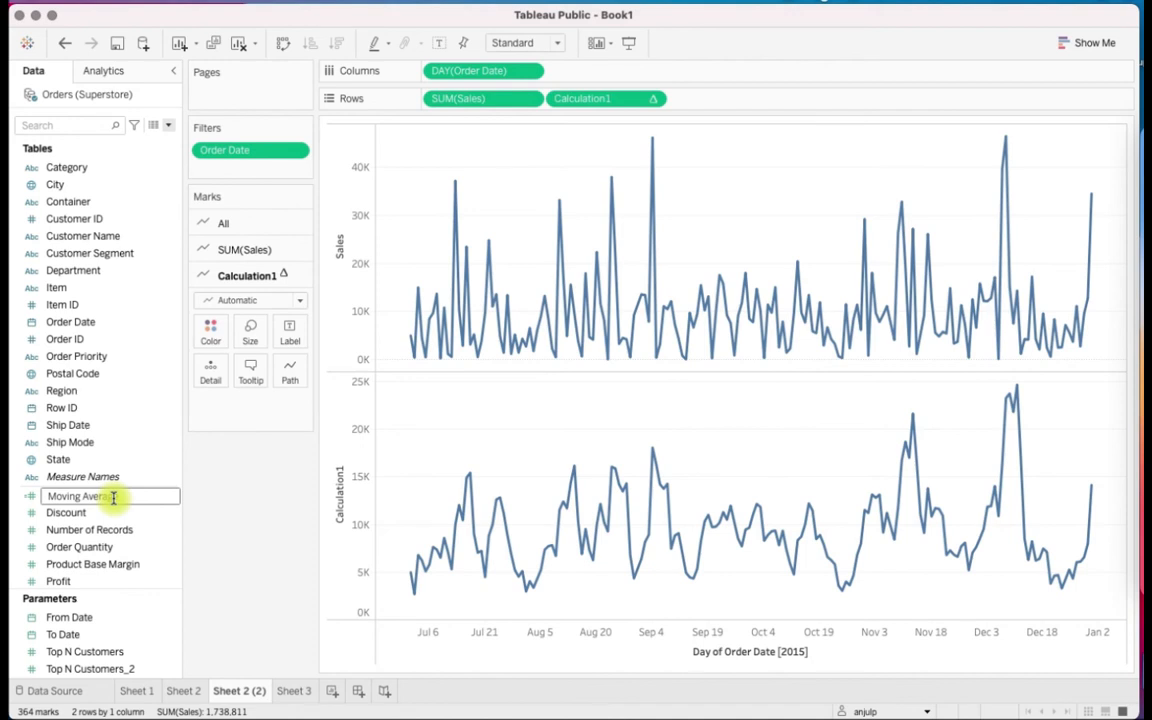
{"action": "type", "text": "ge"}
{"action": "key", "text": "Return"}
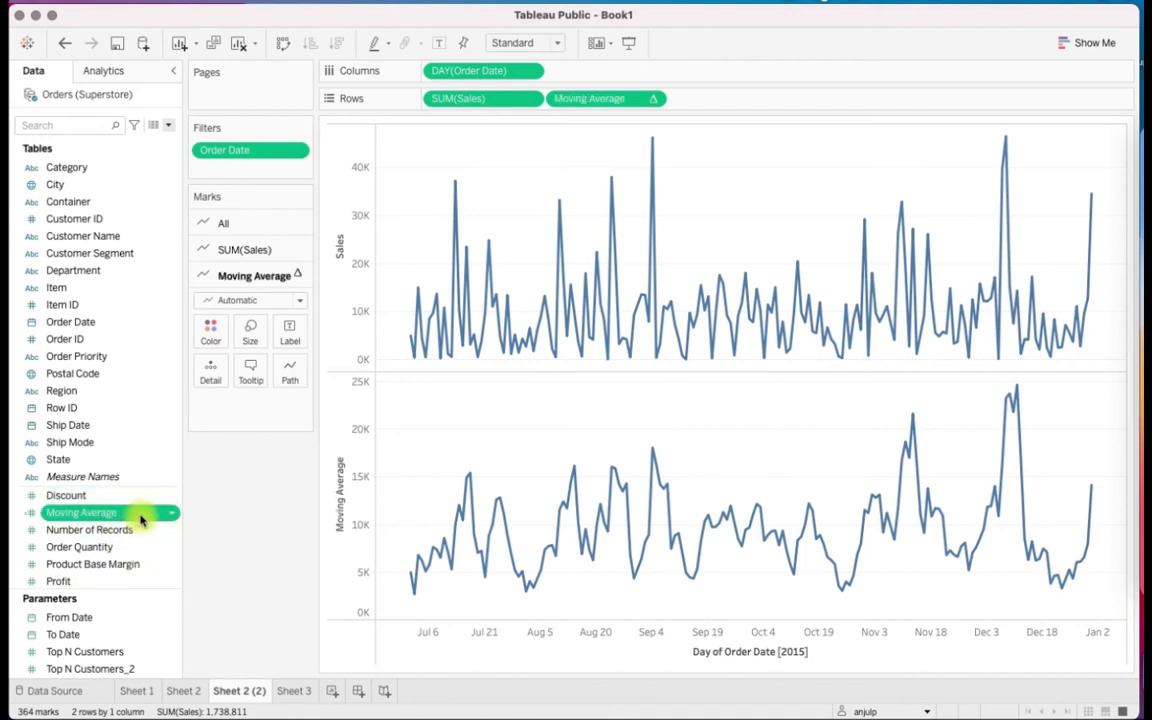
Start a new parameter and name it Previous N days
{"action": "left_click", "coordinate": [168, 125]}
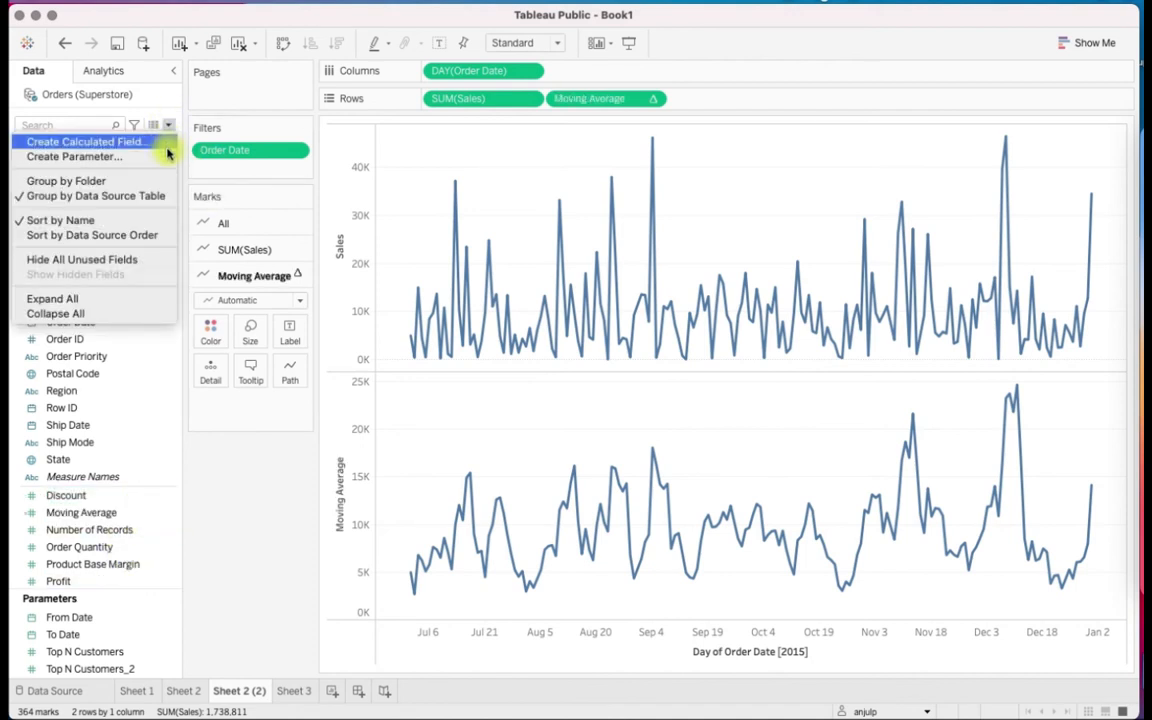
{"action": "left_click", "coordinate": [167, 157]}
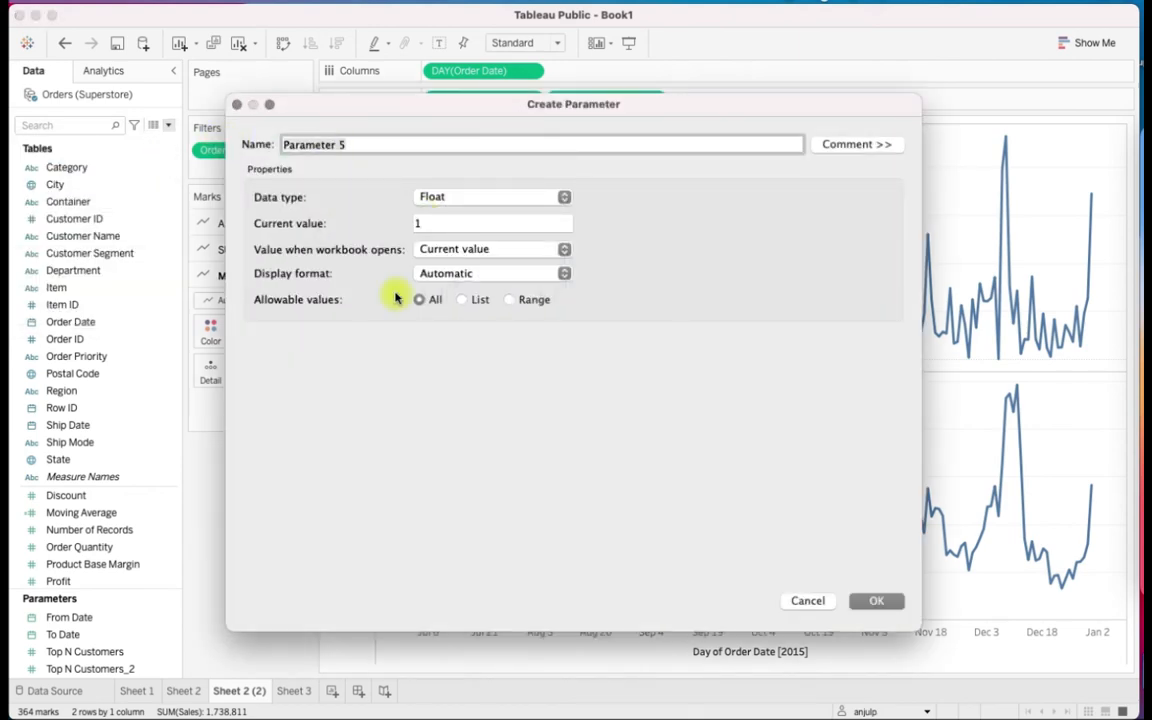
{"action": "type", "text": "previ"}
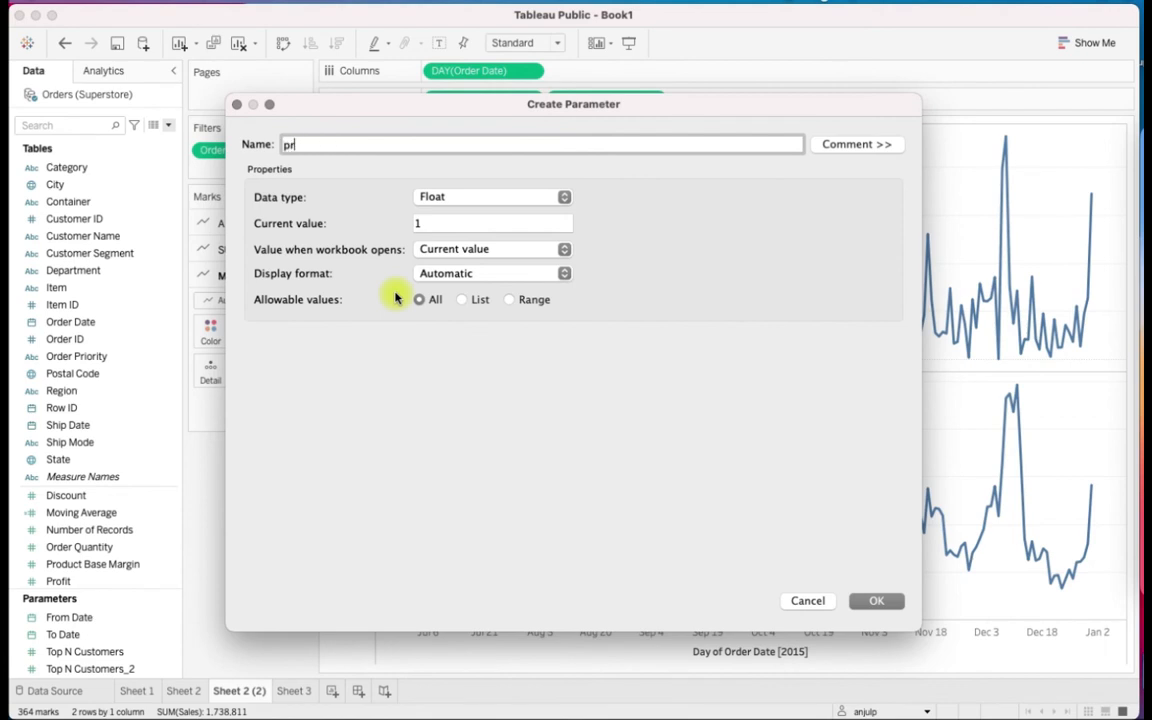
{"action": "key", "text": "BackSpace"}
{"action": "key", "text": "BackSpace"}
{"action": "key", "text": "BackSpace"}
{"action": "key", "text": "BackSpace"}
{"action": "key", "text": "BackSpace"}
{"action": "type", "text": "Previous N days"}
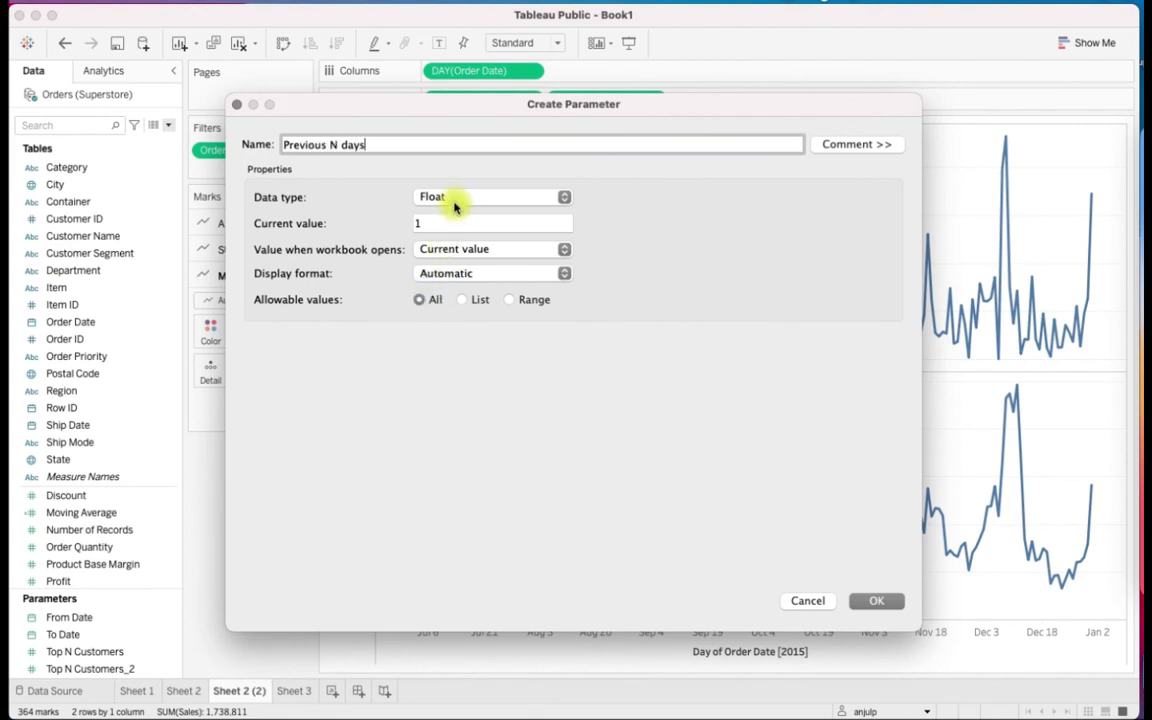
Set the parameter's data type to Integer and its current value to 4
{"action": "left_click", "coordinate": [454, 206]}
{"action": "left_click", "coordinate": [452, 213]}
{"action": "left_click", "coordinate": [429, 225]}
{"action": "key", "text": "BackSpace"}
{"action": "type", "text": "4"}
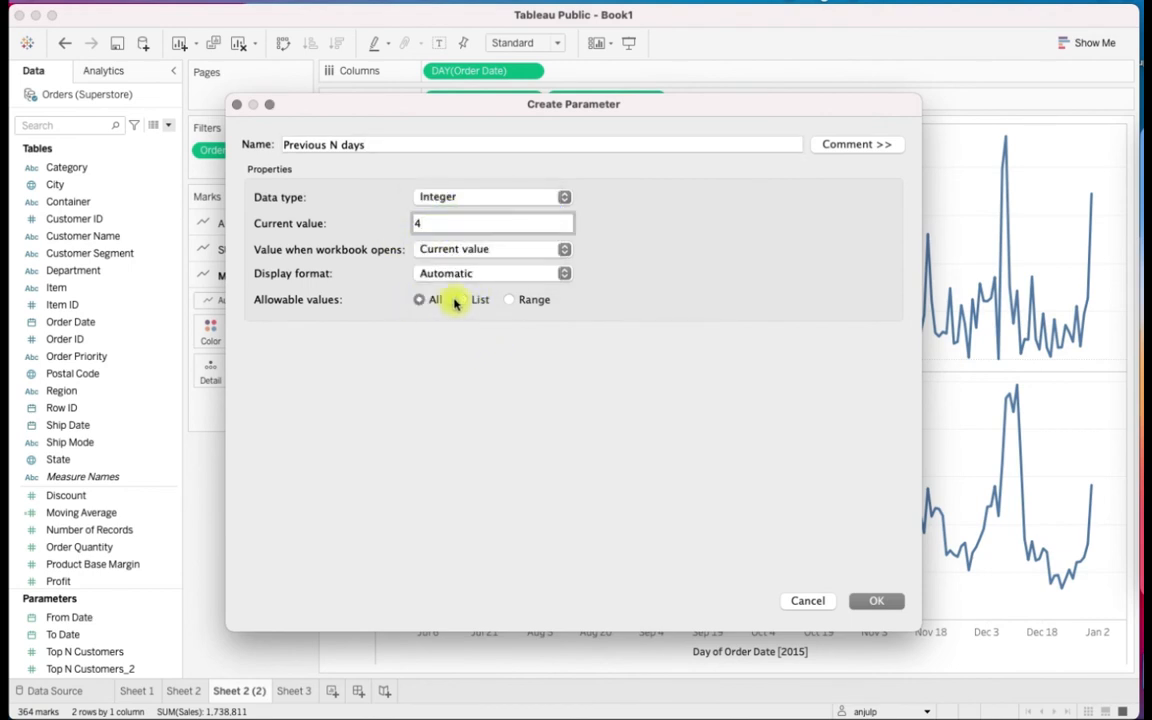
Restrict the parameter to a range with minimum 1, maximum 100 and step size 1, and create it
{"action": "left_click", "coordinate": [509, 300]}
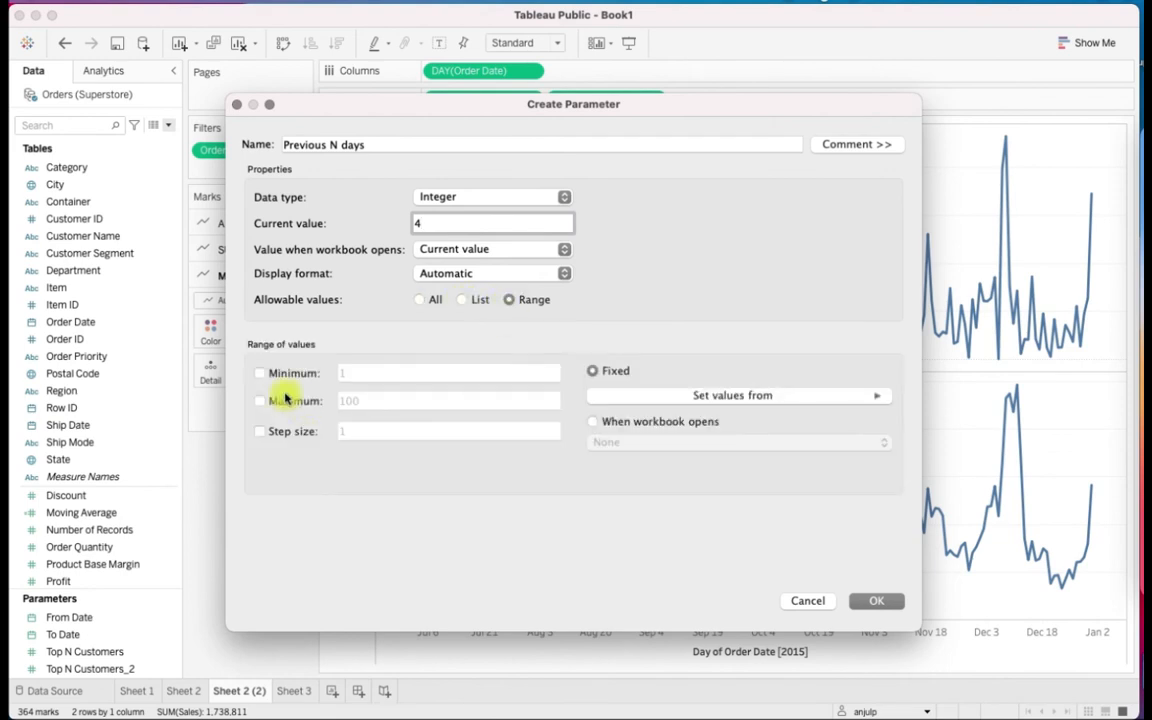
{"action": "left_click", "coordinate": [259, 374]}
{"action": "left_click", "coordinate": [259, 401]}
{"action": "left_click", "coordinate": [259, 431]}
{"action": "left_click", "coordinate": [890, 605]}
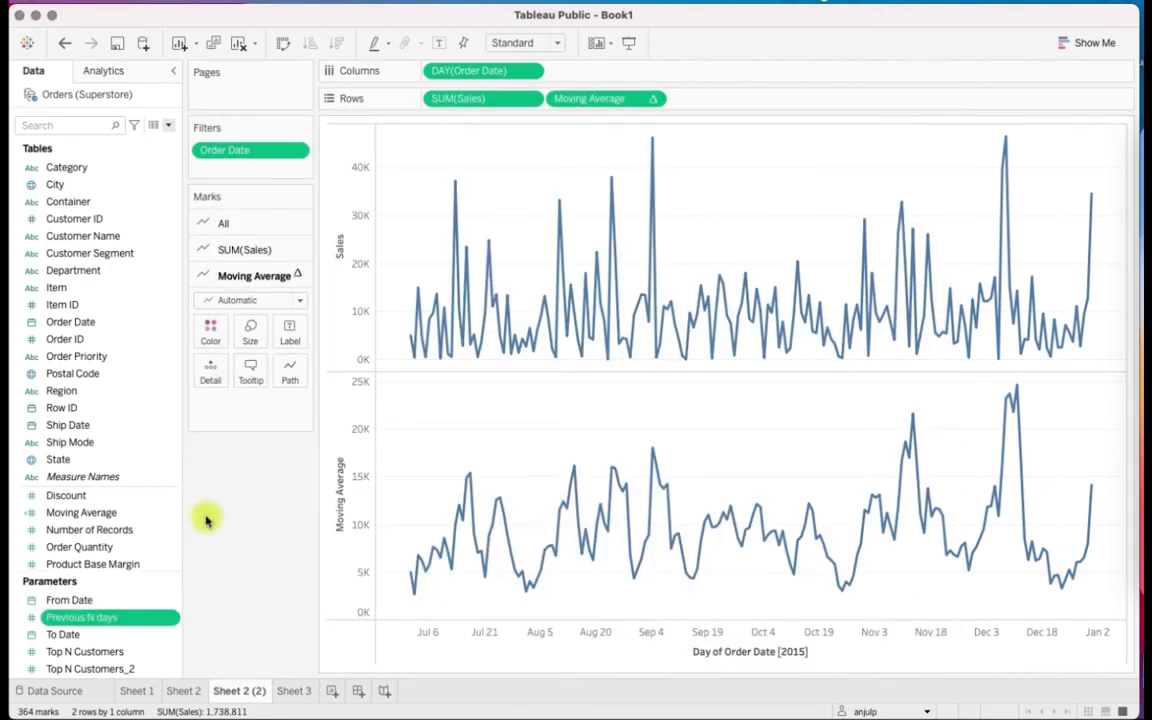
Open the Moving Average calculated field for editing and reposition the editor over the chart
{"action": "left_click", "coordinate": [142, 515]}
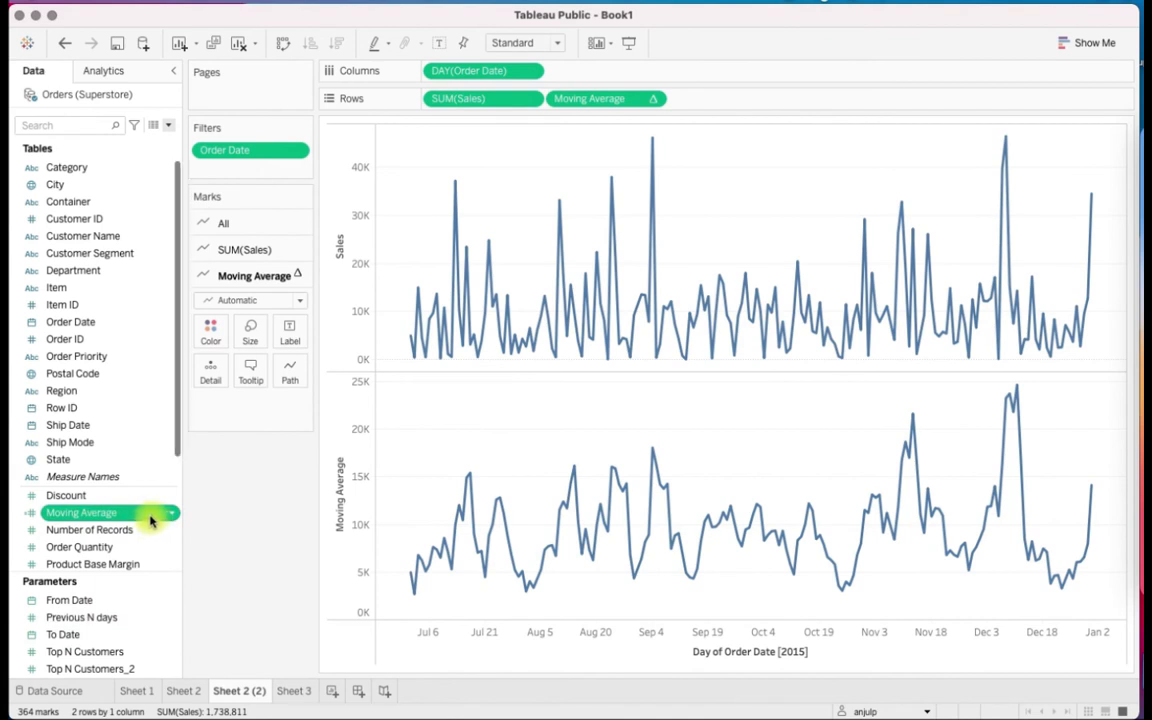
{"action": "right_click", "coordinate": [150, 518]}
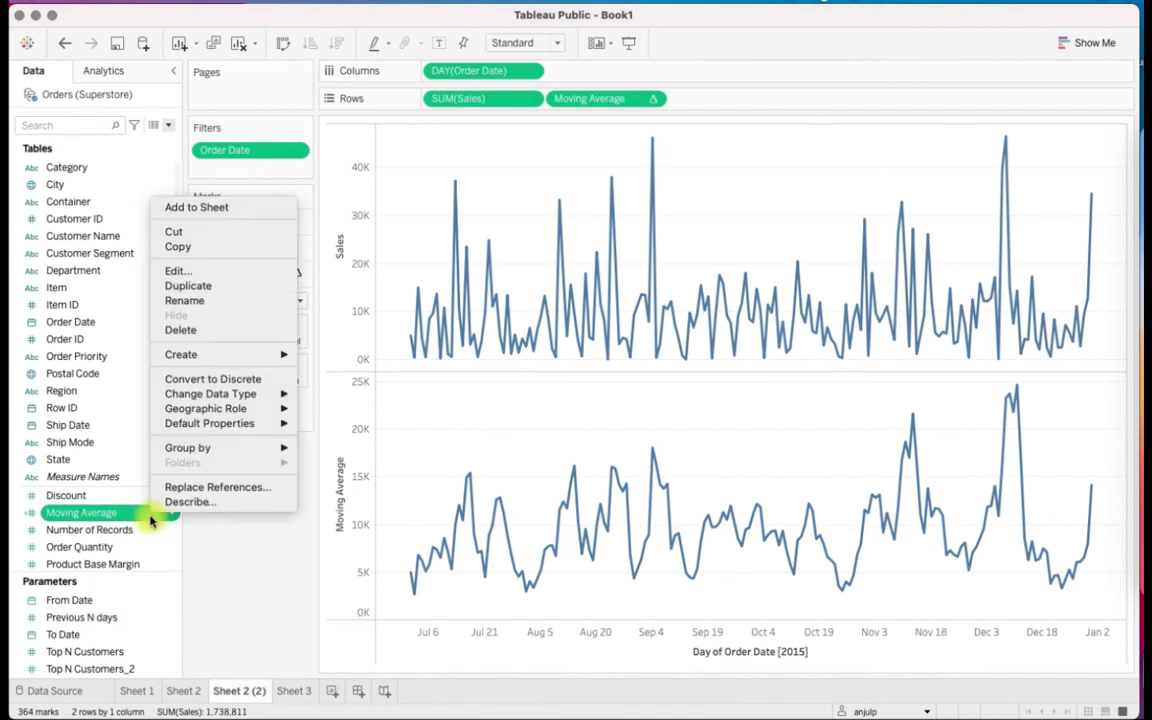
{"action": "left_click", "coordinate": [268, 270]}
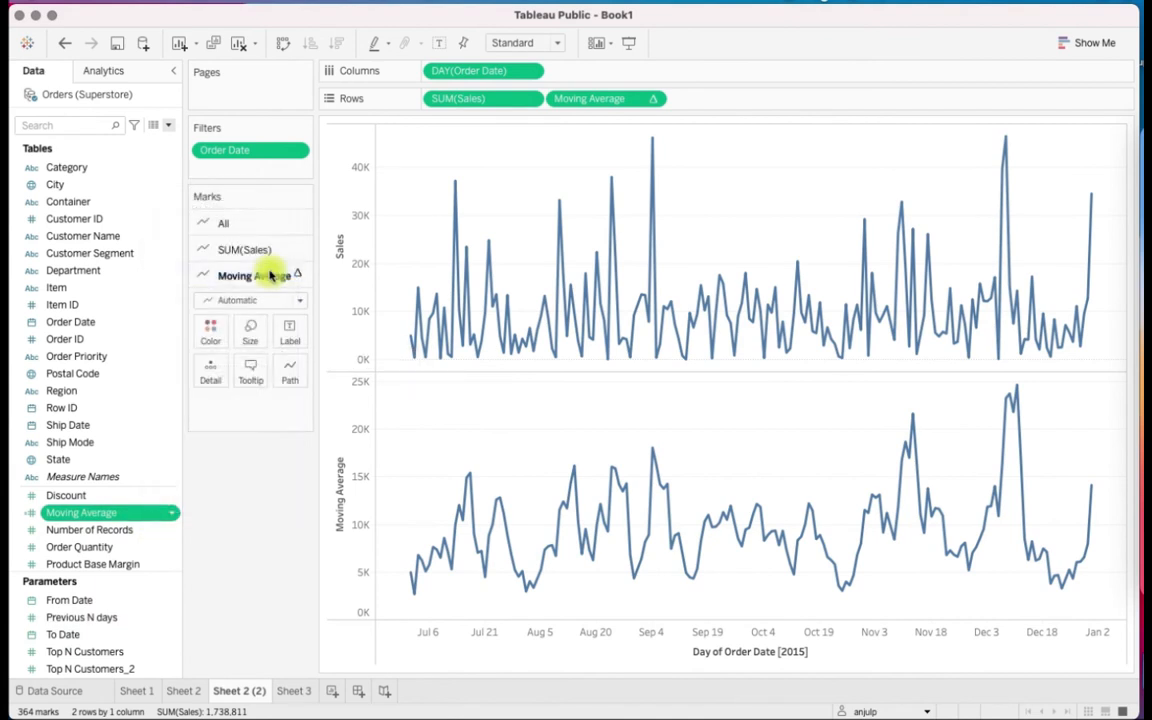
{"action": "left_click_drag", "start_coordinate": [506, 105], "coordinate": [585, 241]}
{"action": "left_click", "coordinate": [336, 315]}
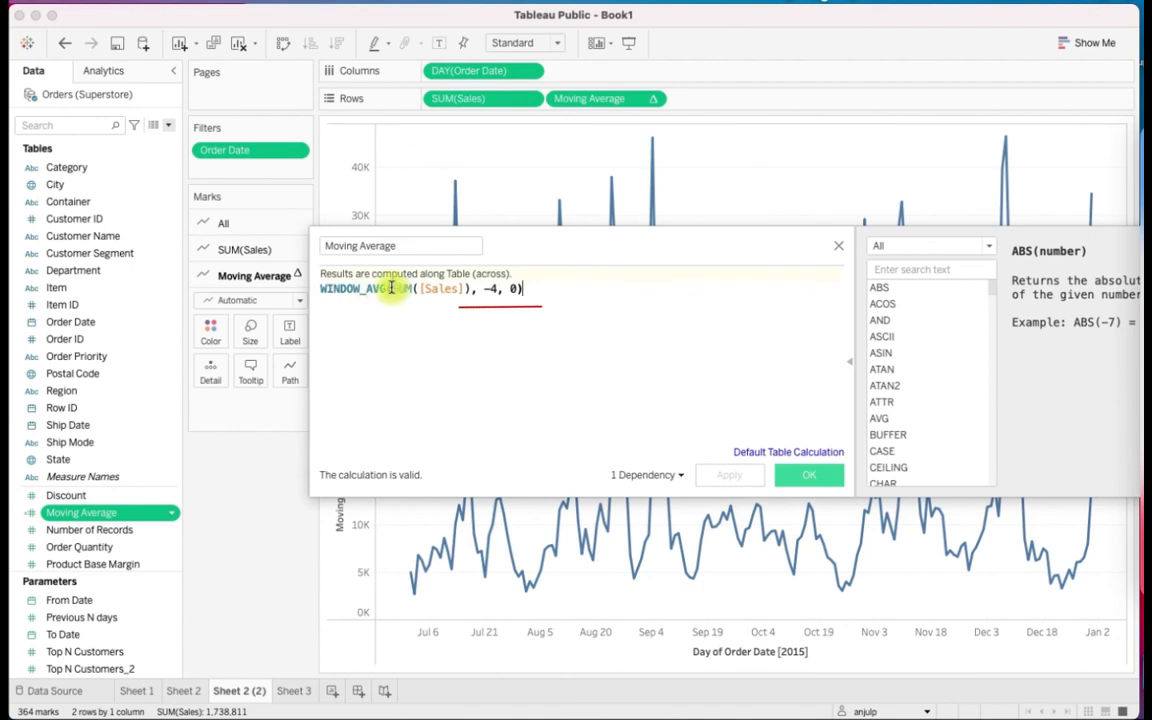
Examine the SUM([Sales]) expression and the start and end offsets in the WINDOW_AVG formula
{"action": "left_click_drag", "start_coordinate": [391, 288], "coordinate": [469, 288]}
{"action": "left_click", "coordinate": [526, 304]}
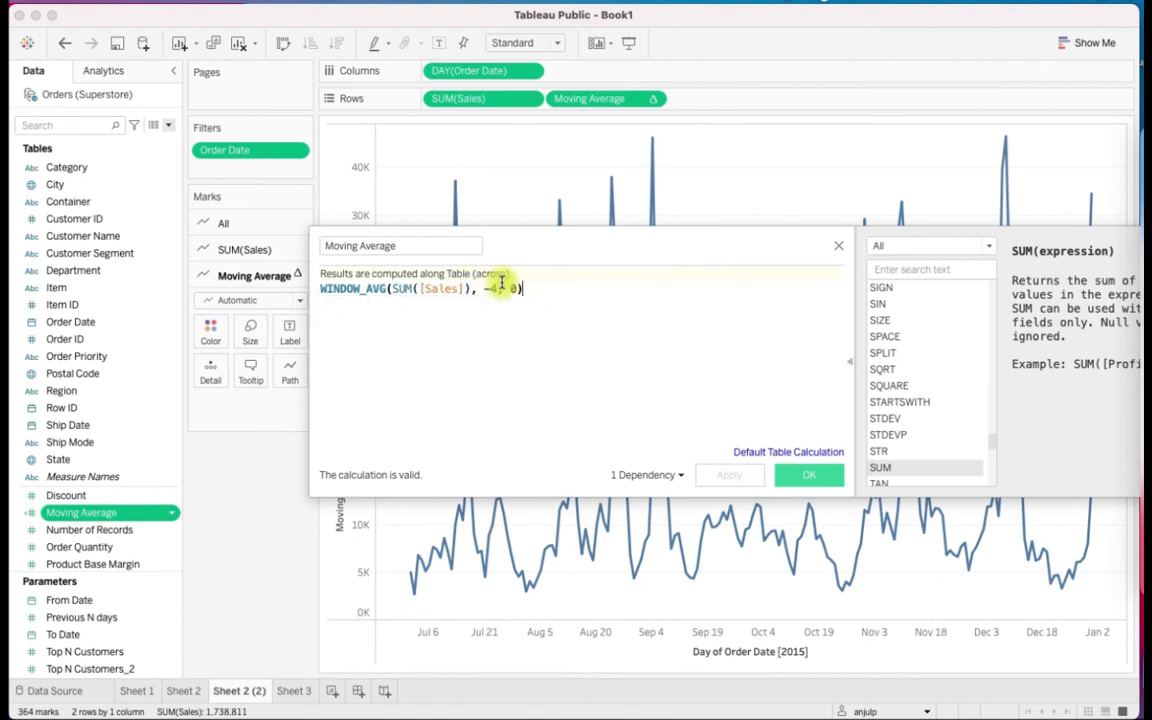
{"action": "left_click", "coordinate": [483, 290]}
{"action": "left_click_drag", "start_coordinate": [483, 289], "coordinate": [495, 289]}
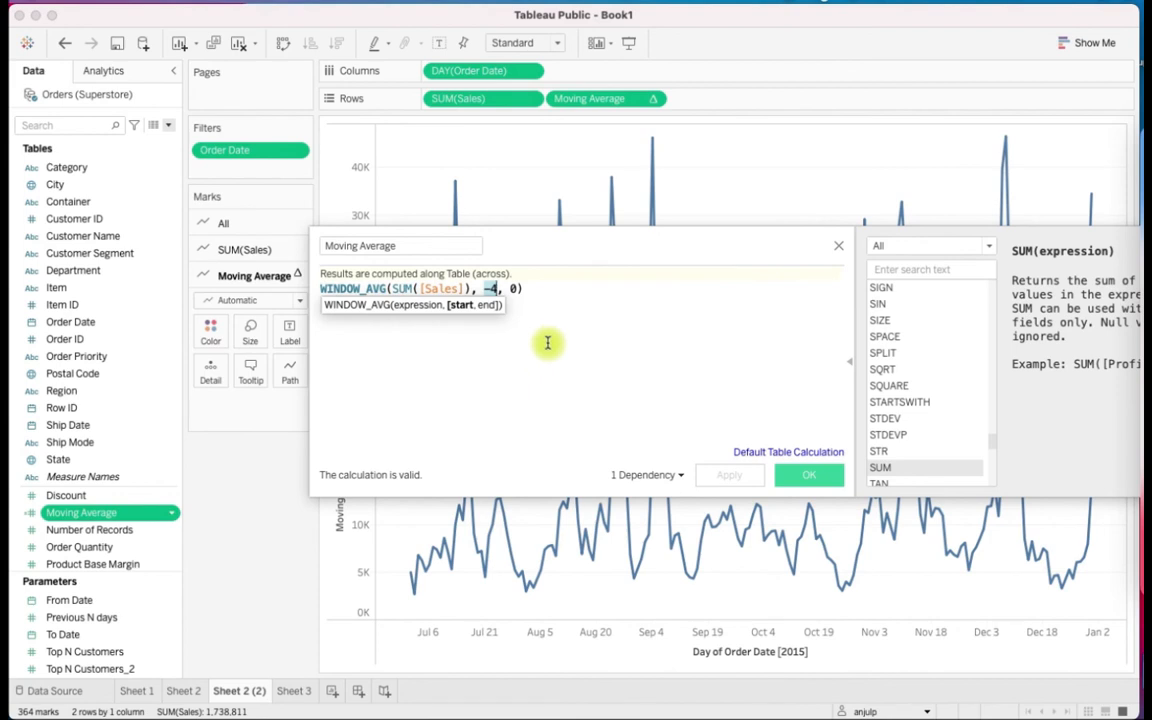
{"action": "left_click_drag", "start_coordinate": [631, 256], "coordinate": [444, 271]}
{"action": "left_click", "coordinate": [320, 327]}
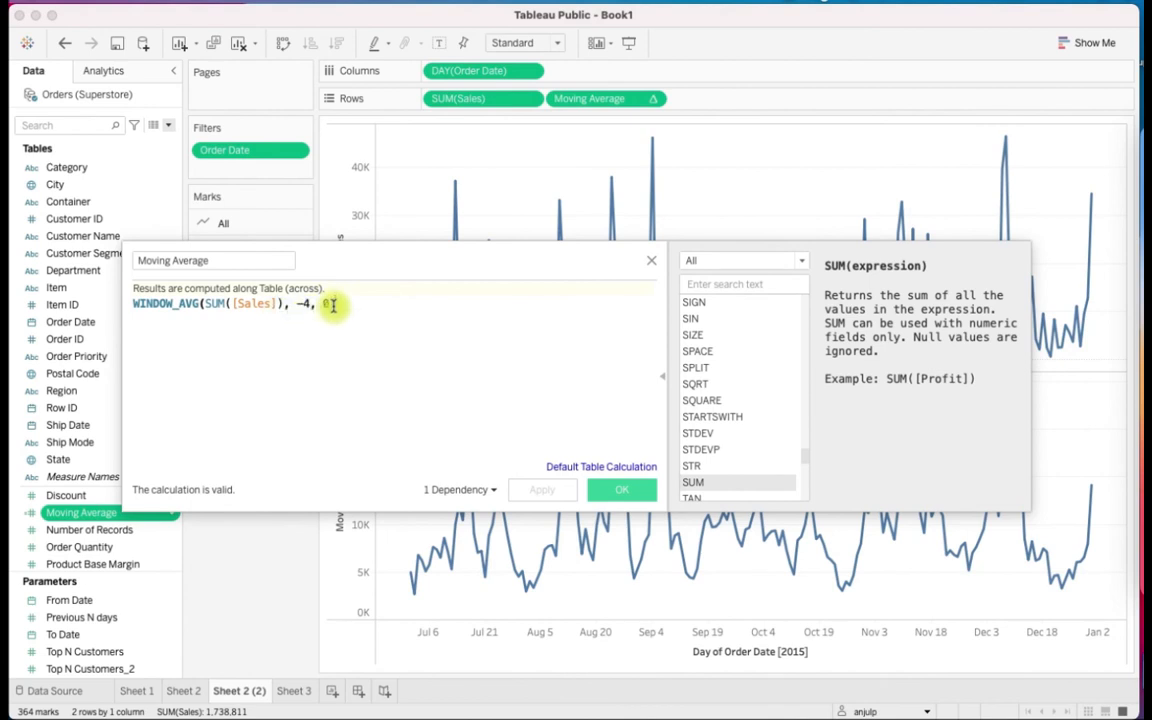
{"action": "left_click", "coordinate": [322, 303]}
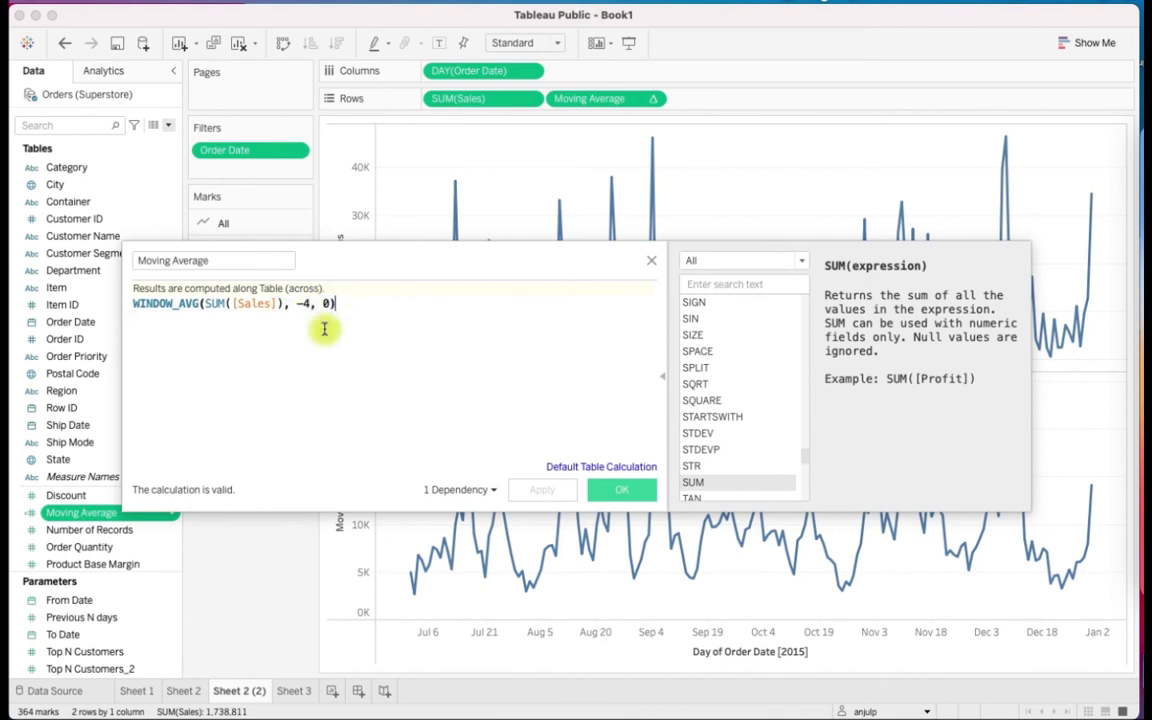
{"action": "left_click_drag", "start_coordinate": [298, 301], "coordinate": [310, 302]}
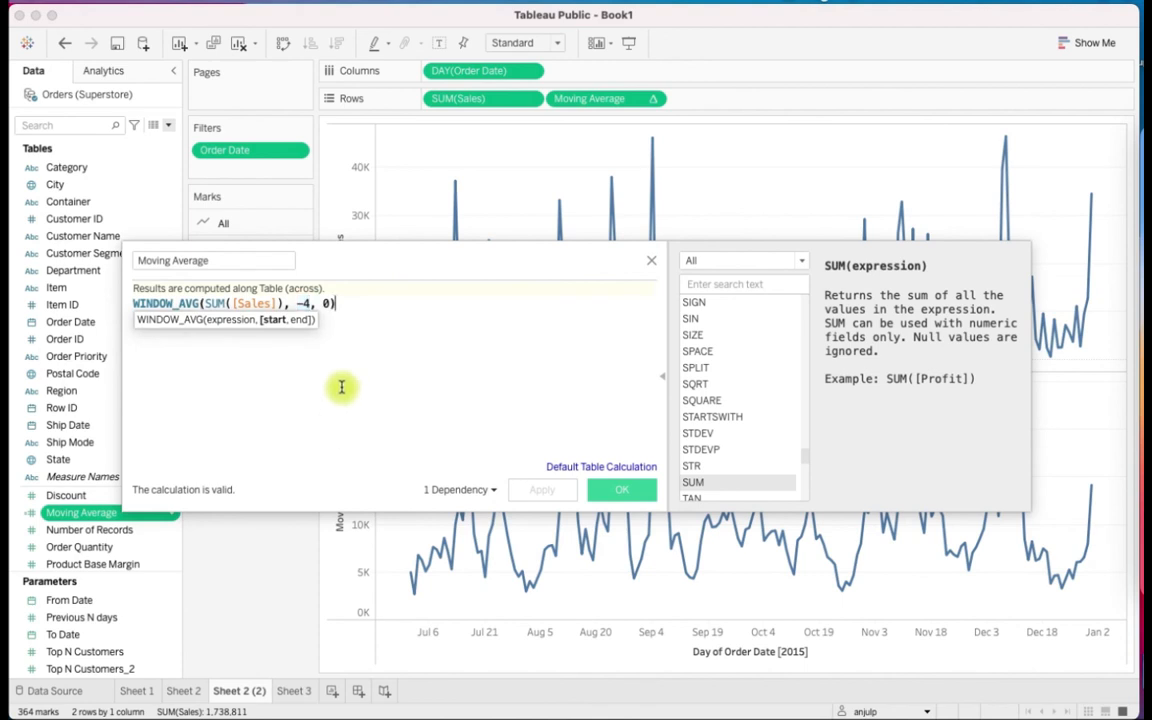
Replace the number in WINDOW_AVG's start offset with the Previous N days parameter, keeping the minus sign
{"action": "left_click", "coordinate": [312, 303]}
{"action": "key", "text": "Left"}
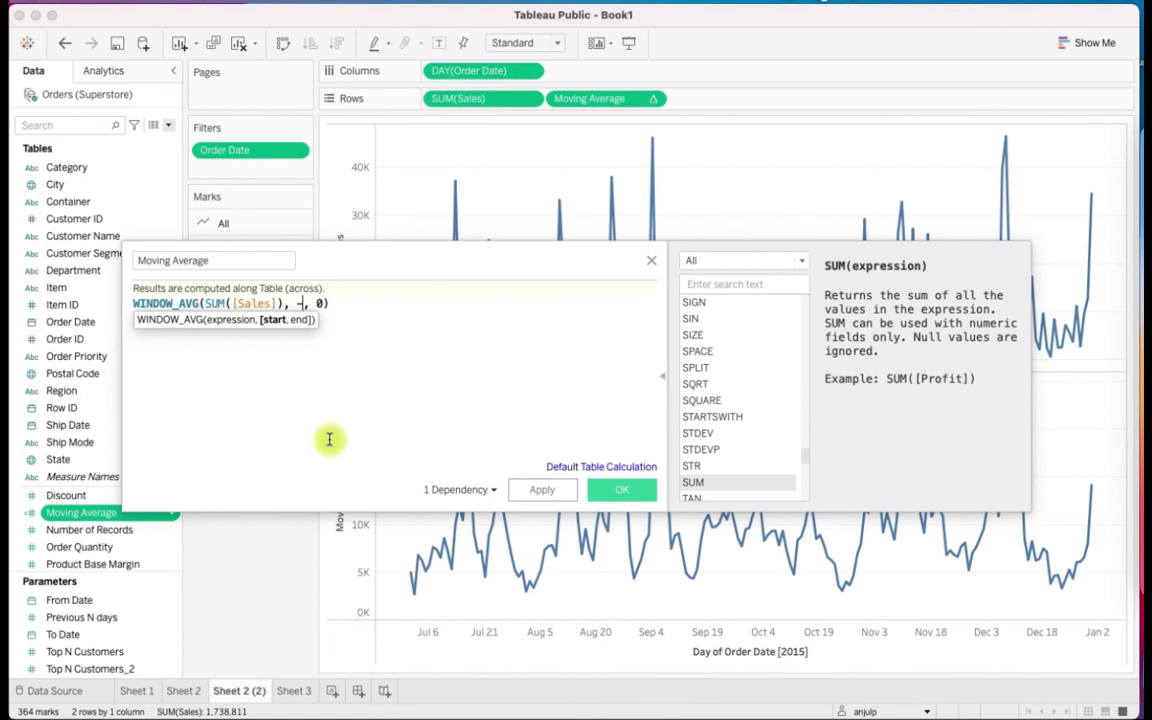
{"action": "key", "text": "BackSpace"}
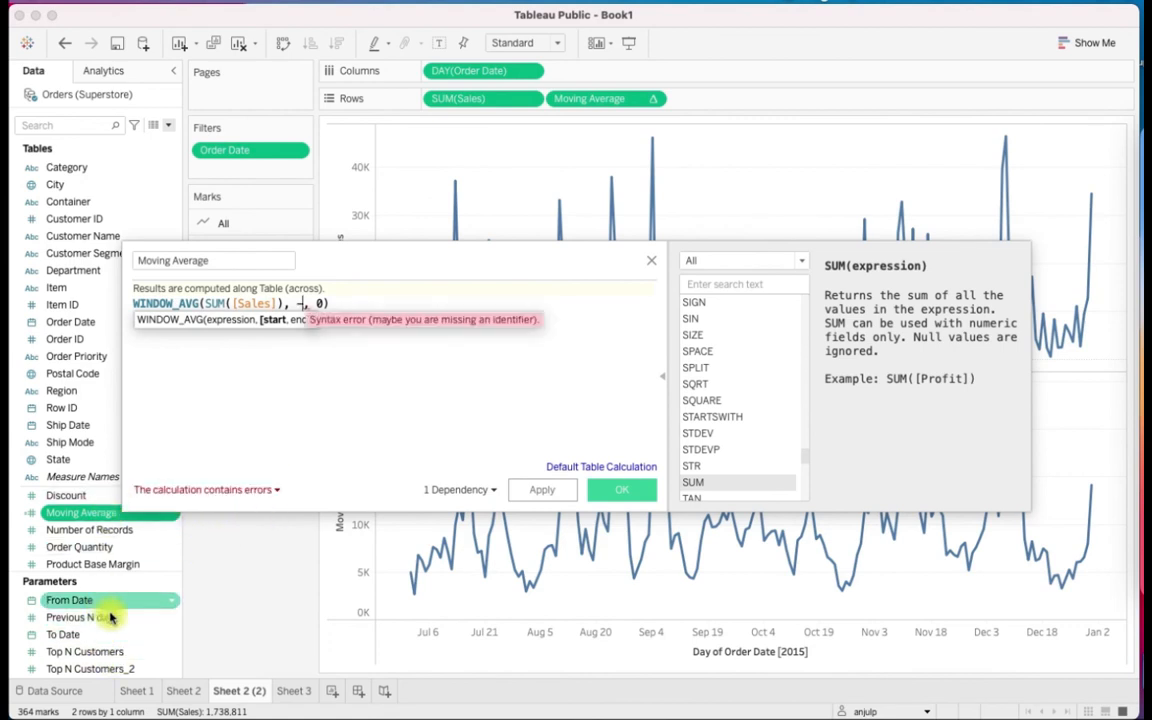
{"action": "left_click_drag", "start_coordinate": [115, 624], "coordinate": [303, 306]}
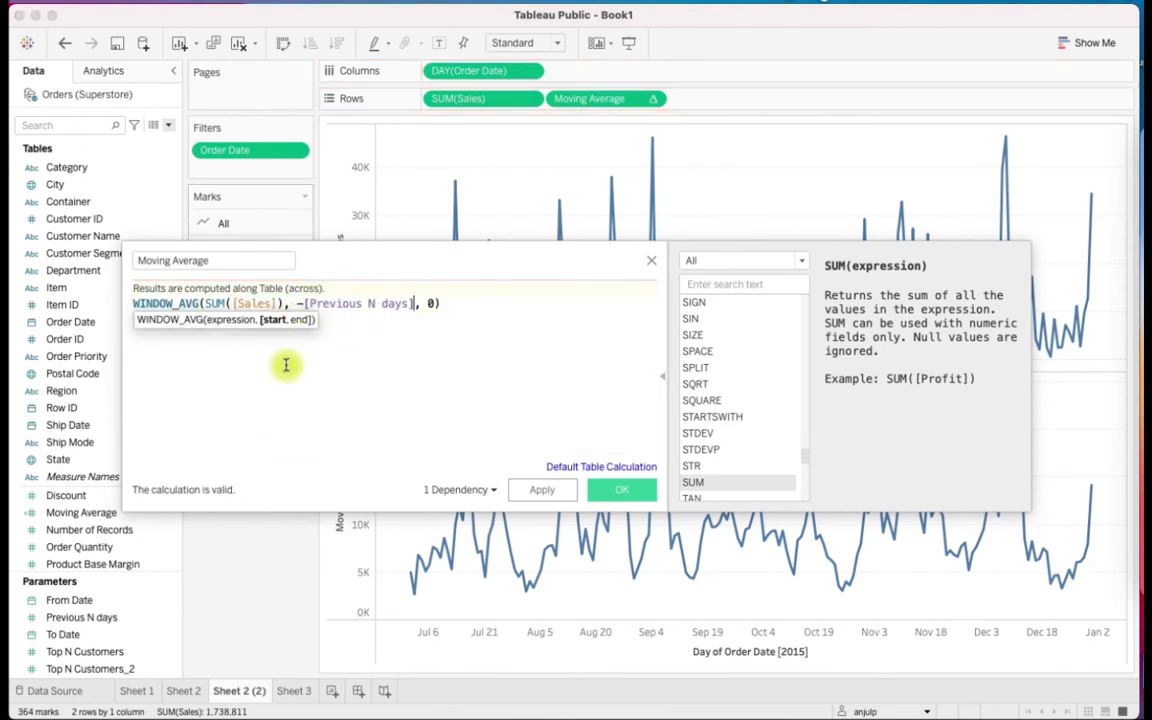
{"action": "left_click", "coordinate": [384, 382]}
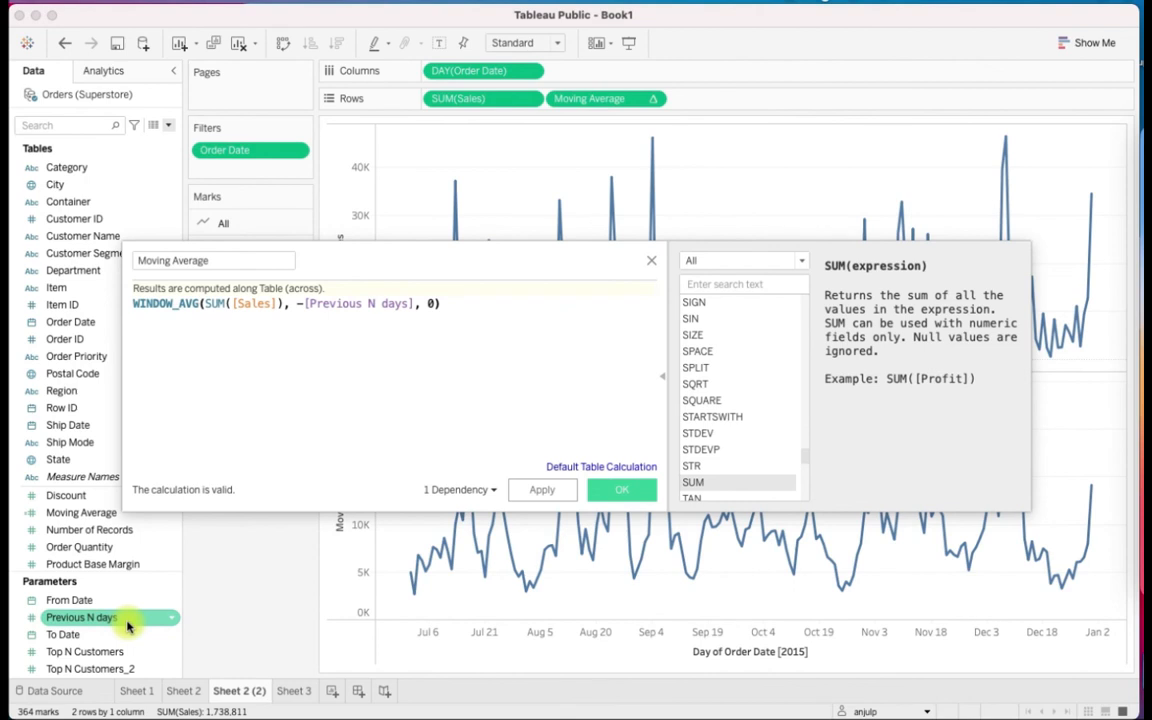
Save the edited Moving Average calculation and show the Previous N days parameter control on the sheet
{"action": "left_click", "coordinate": [618, 489]}
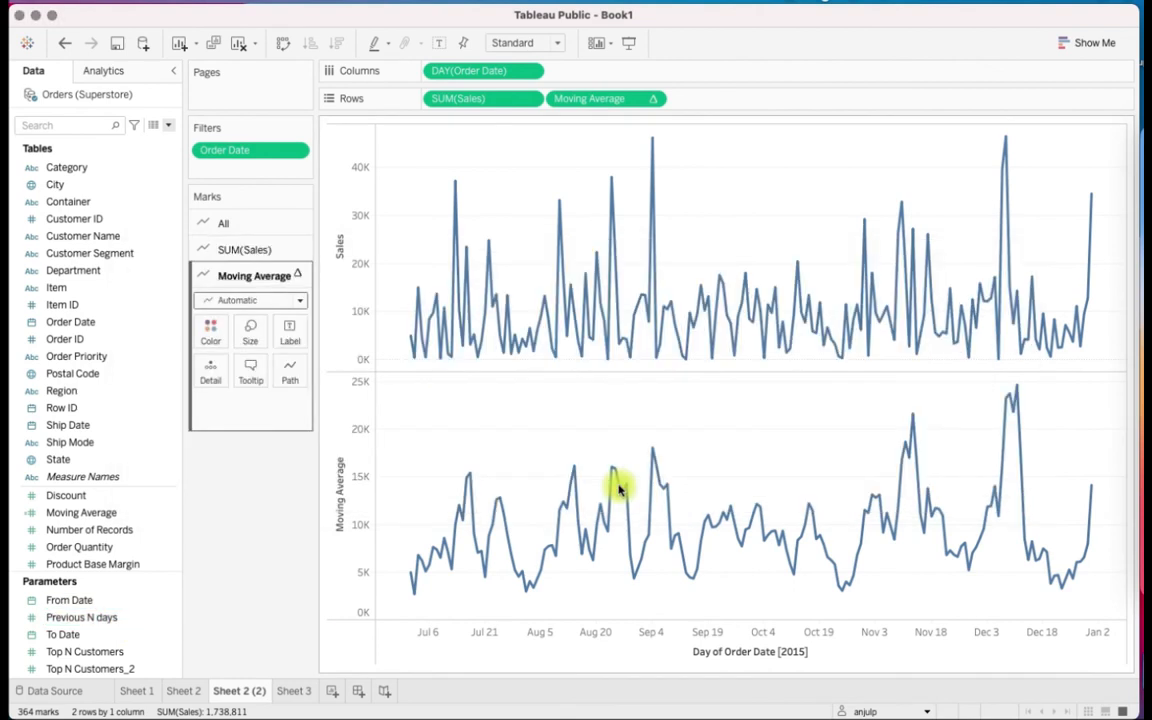
{"action": "right_click", "coordinate": [105, 619]}
{"action": "left_click", "coordinate": [160, 367]}
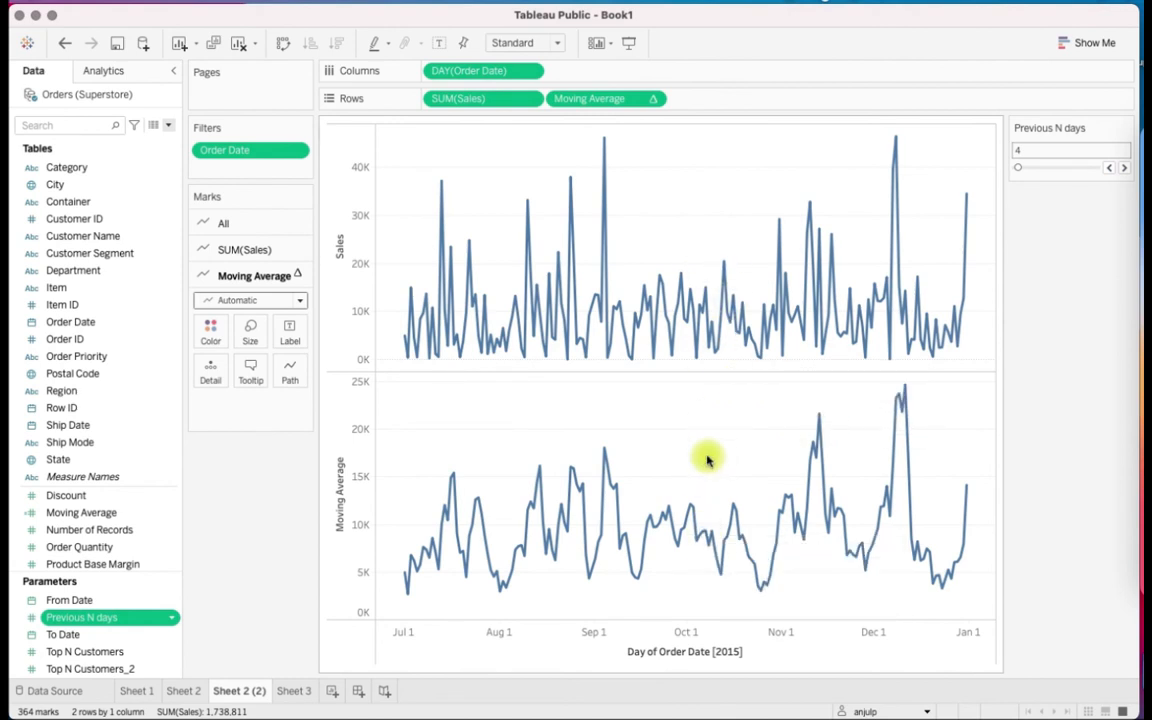
Combine Moving Average with SUM(Sales) as a dual axis and synchronize the two axes
{"action": "left_click", "coordinate": [656, 102]}
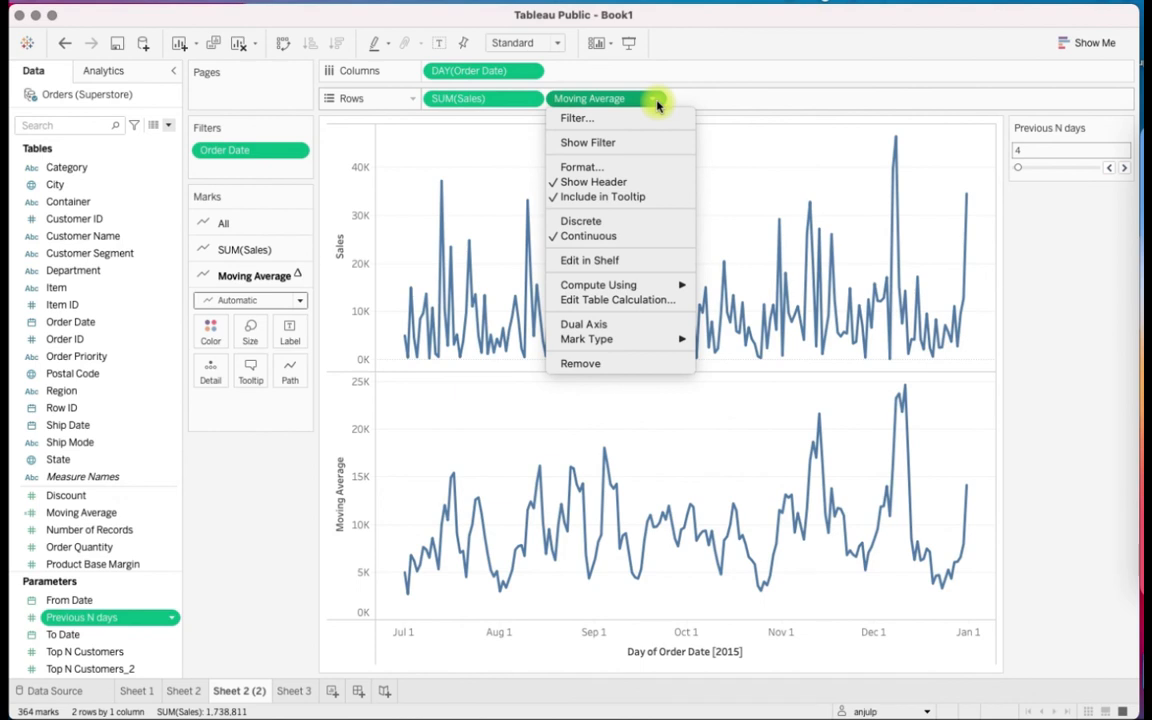
{"action": "left_click", "coordinate": [659, 326]}
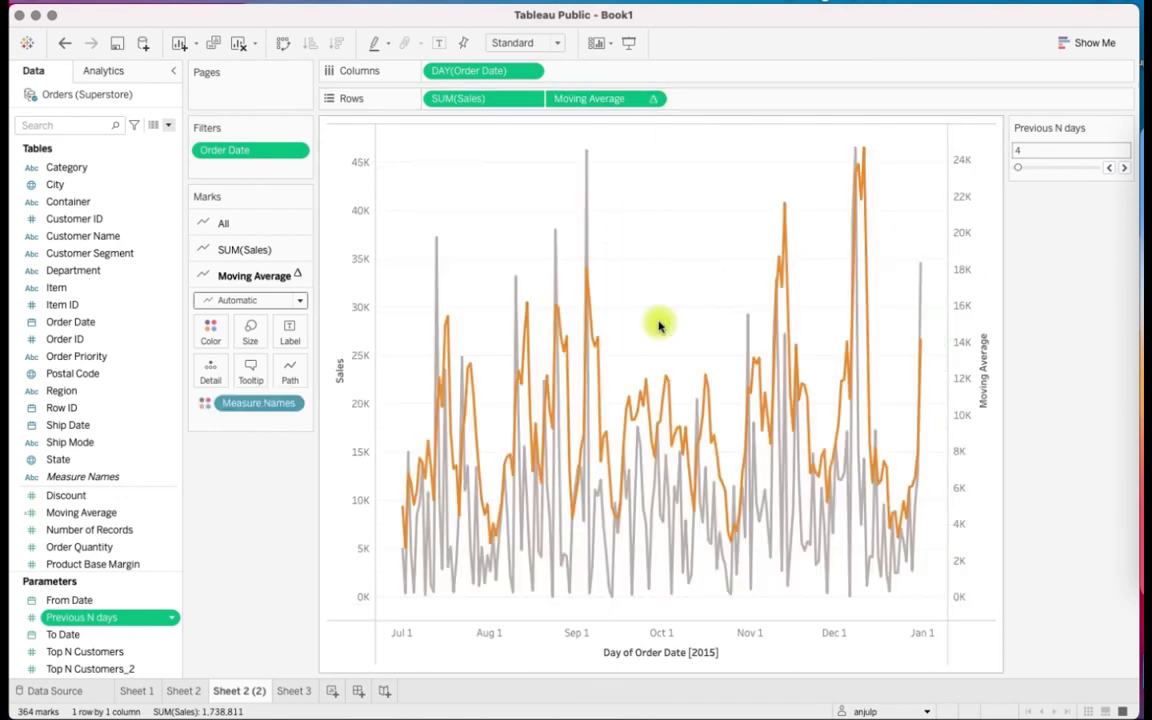
{"action": "right_click", "coordinate": [972, 445]}
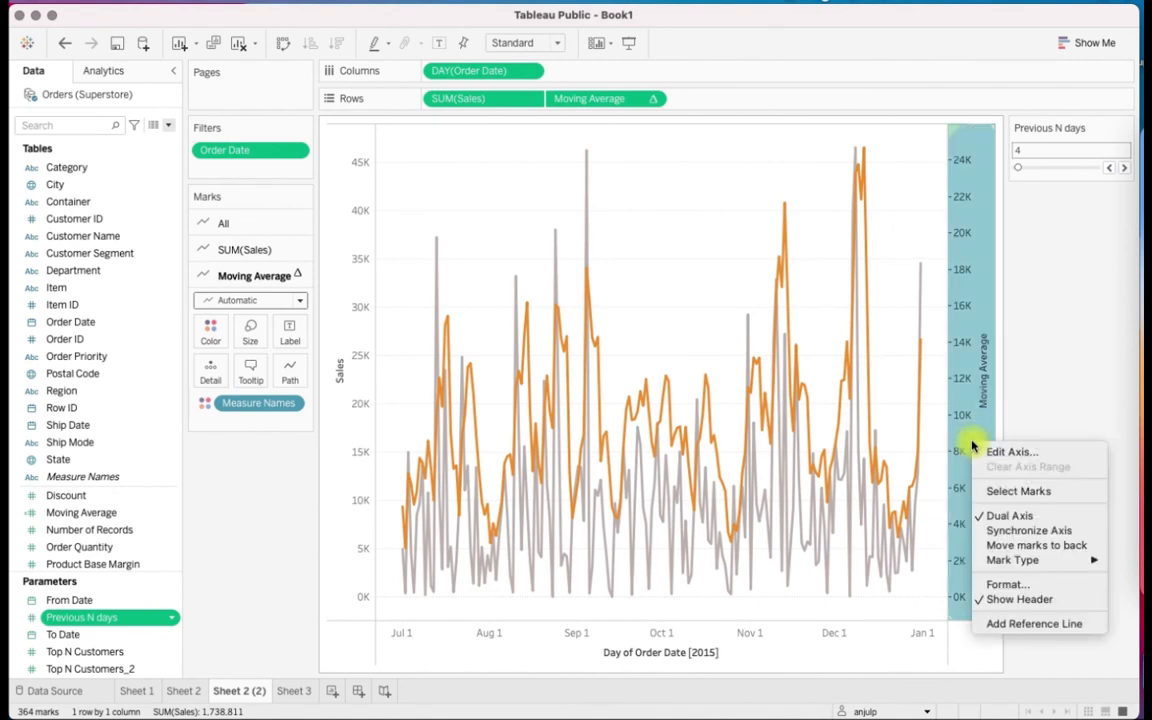
{"action": "left_click", "coordinate": [1060, 538]}
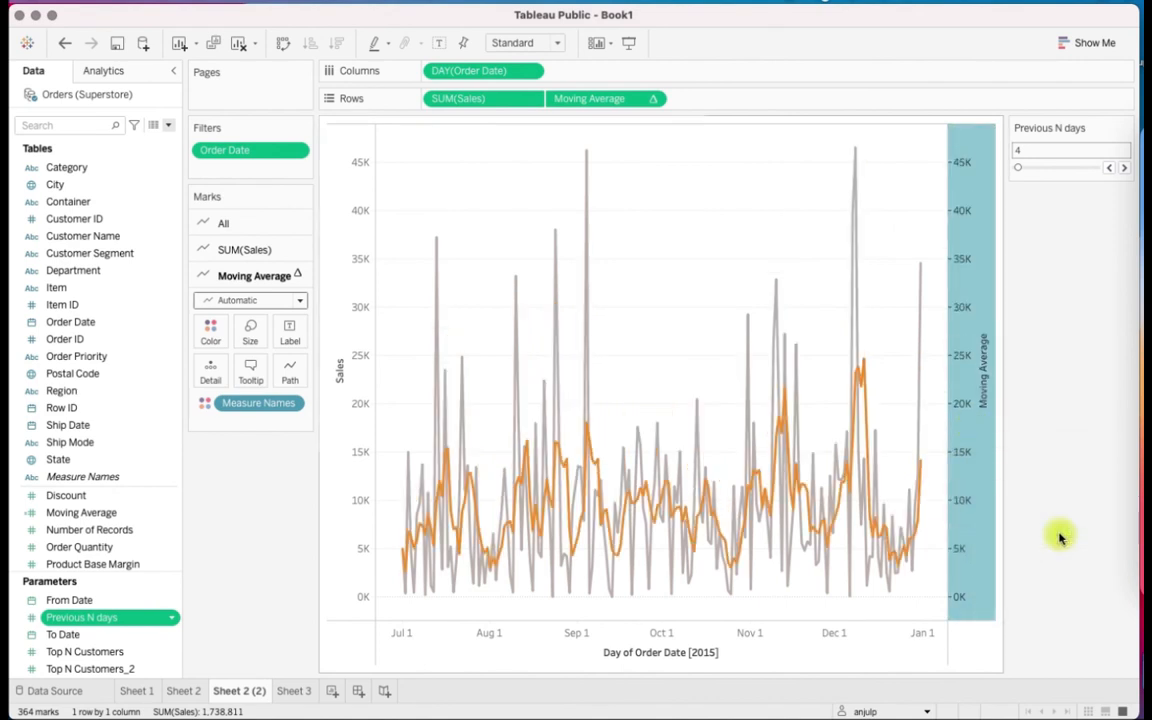
{"action": "left_click", "coordinate": [1060, 430]}
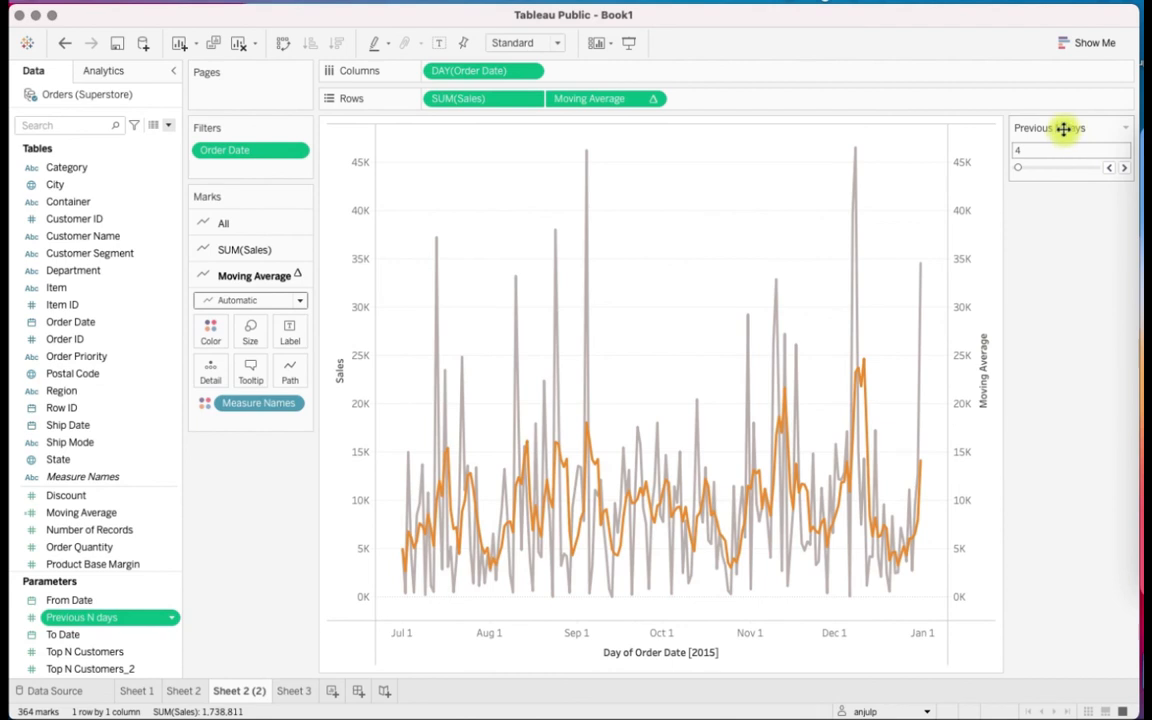
Move the Previous N days control beneath the Marks card and hide the Moving Average axis header
{"action": "left_click_drag", "start_coordinate": [631, 340], "coordinate": [252, 494]}
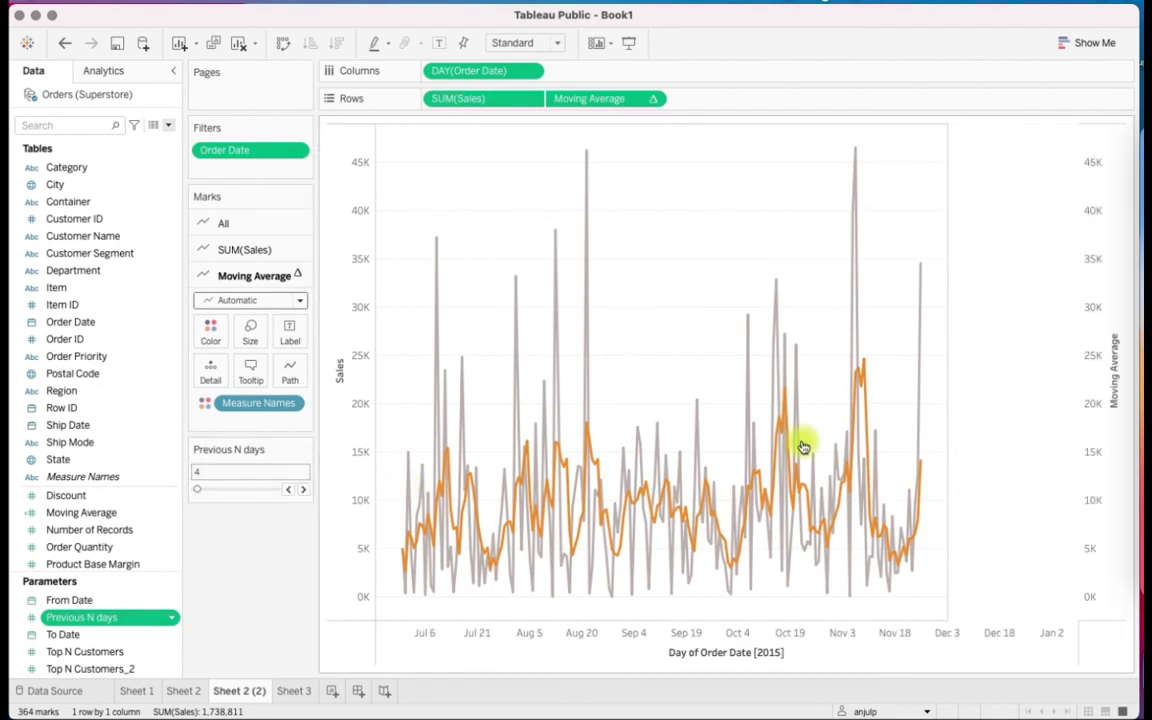
{"action": "right_click", "coordinate": [1113, 237]}
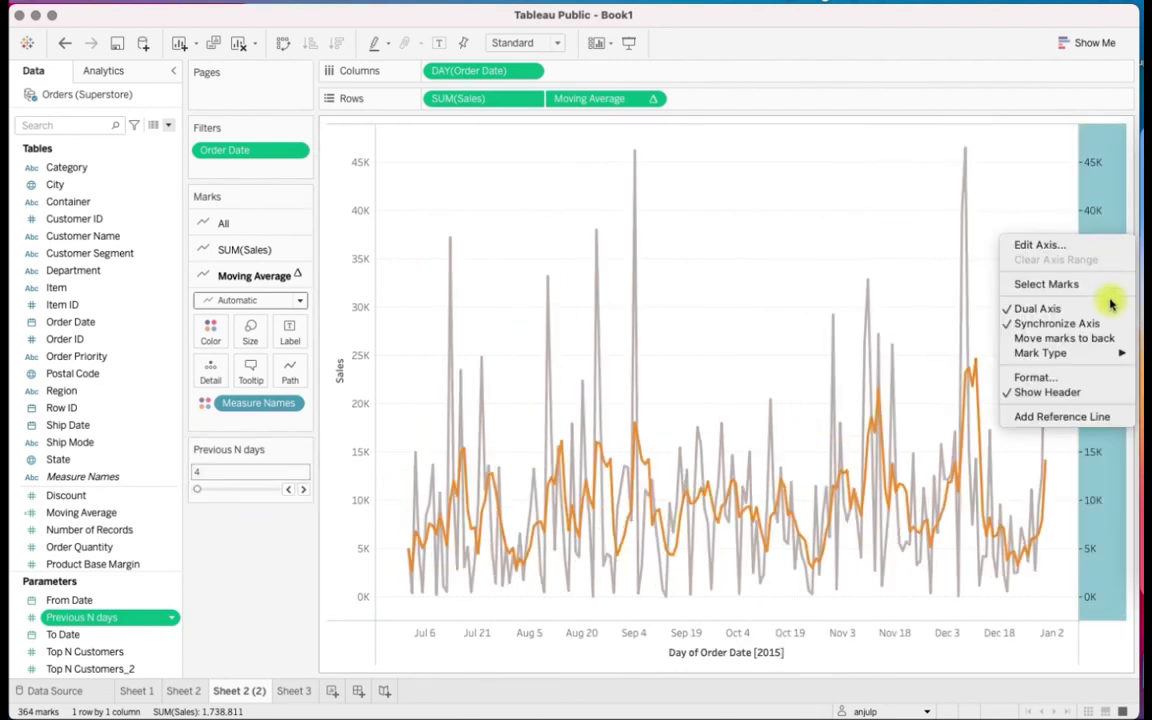
{"action": "left_click", "coordinate": [1093, 397]}
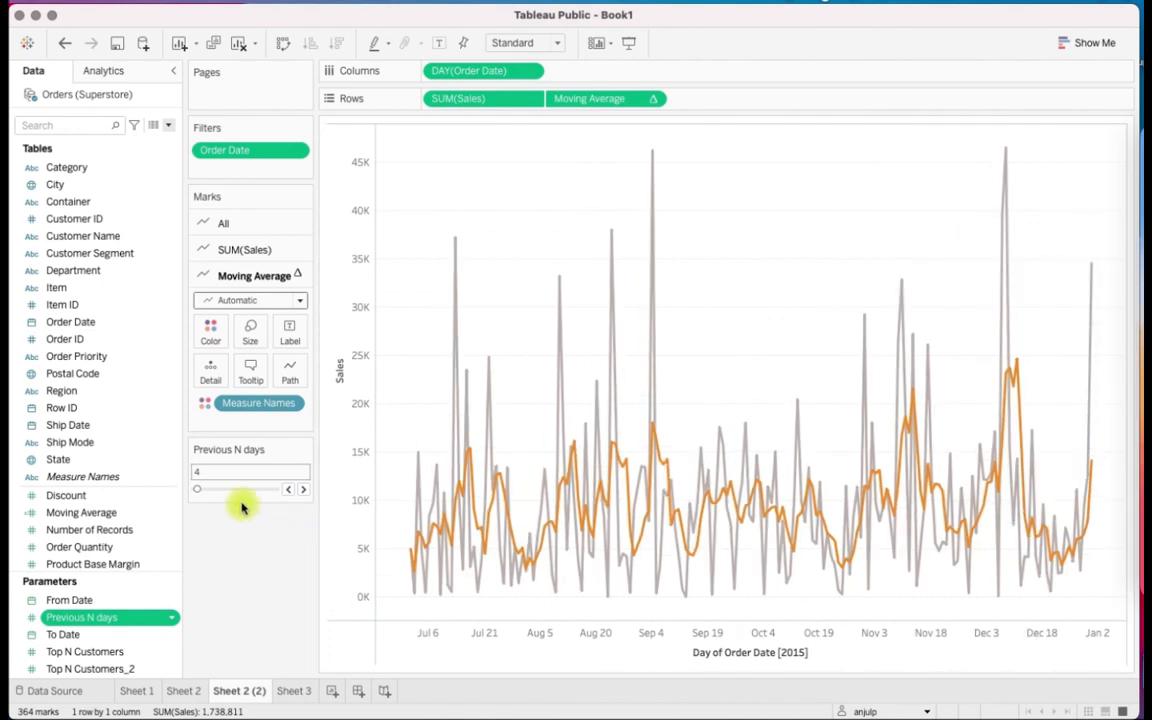
Increase the Previous N days parameter one step at a time to 12
{"action": "left_click", "coordinate": [303, 489]}
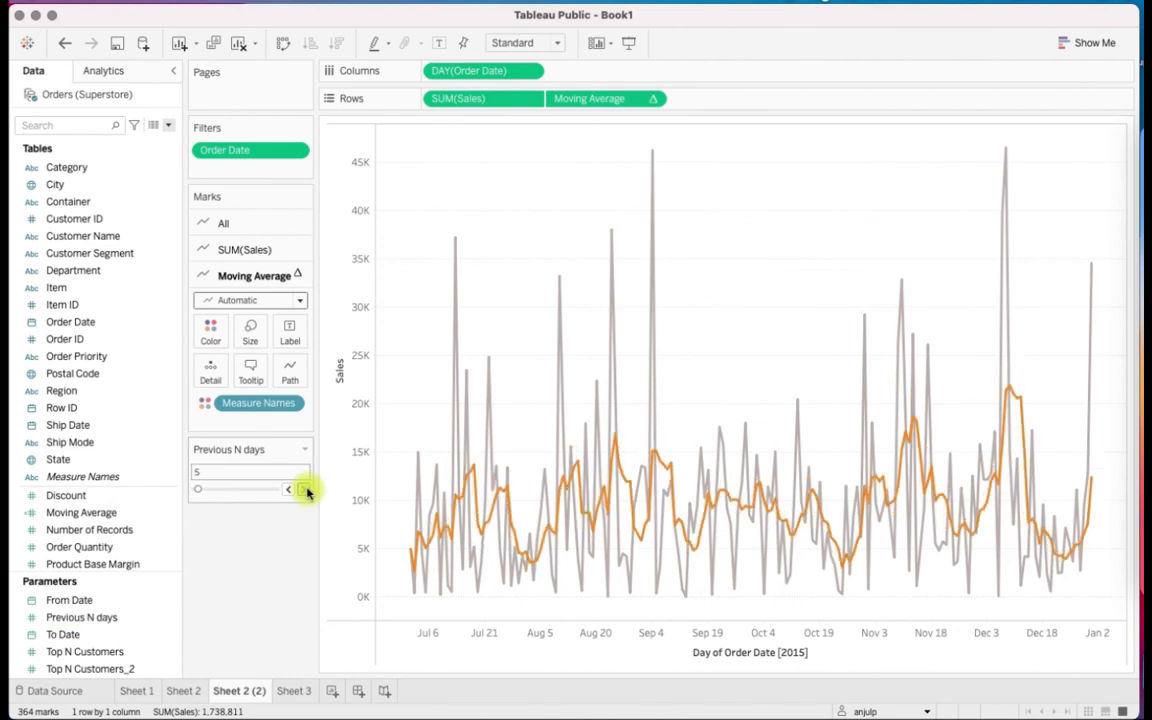
{"action": "left_click", "coordinate": [304, 489]}
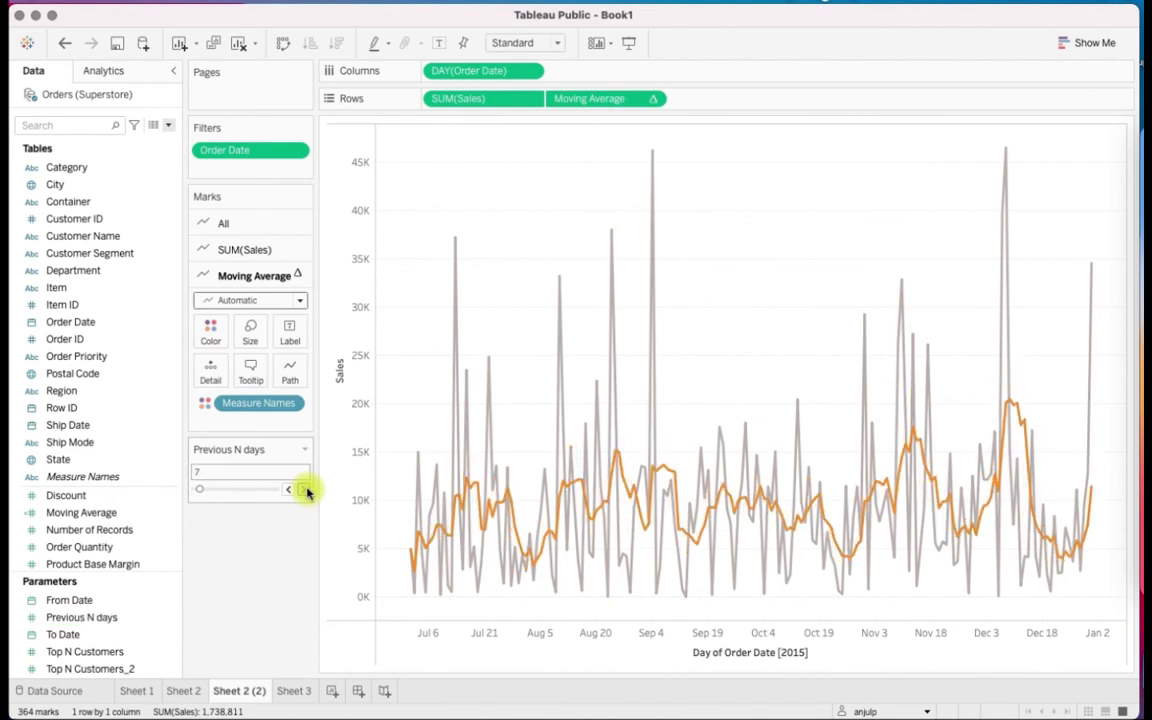
{"action": "left_click", "coordinate": [305, 489]}
{"action": "left_click", "coordinate": [305, 489]}
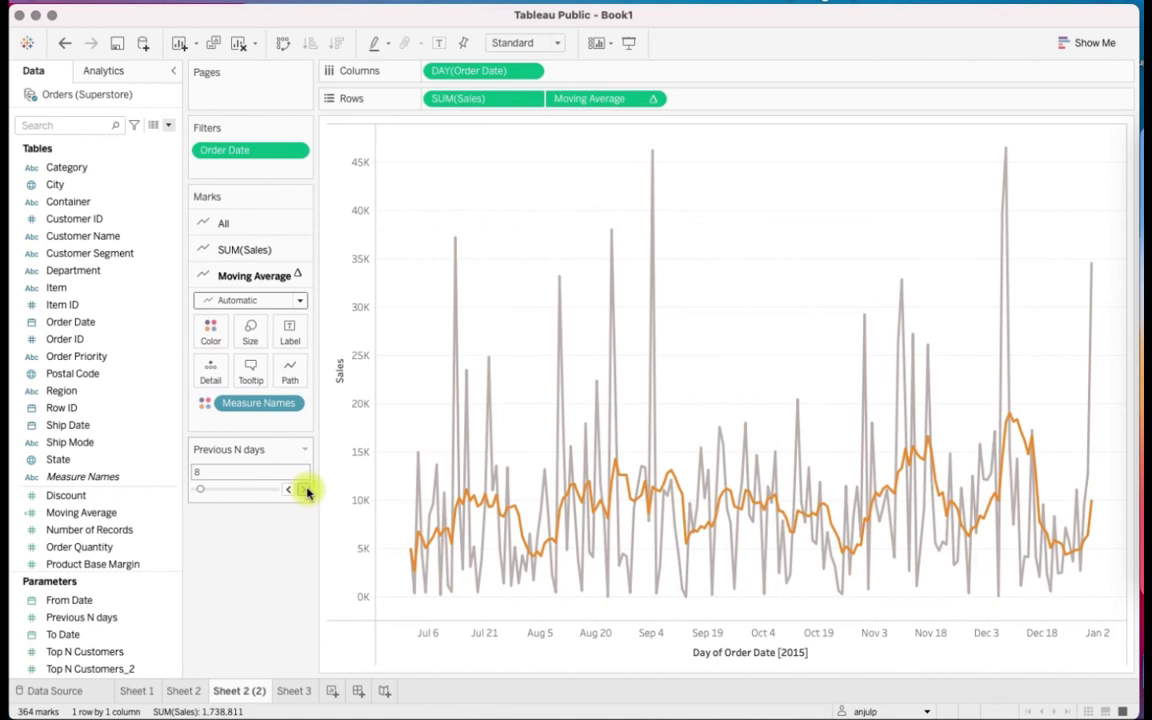
{"action": "left_click", "coordinate": [305, 489]}
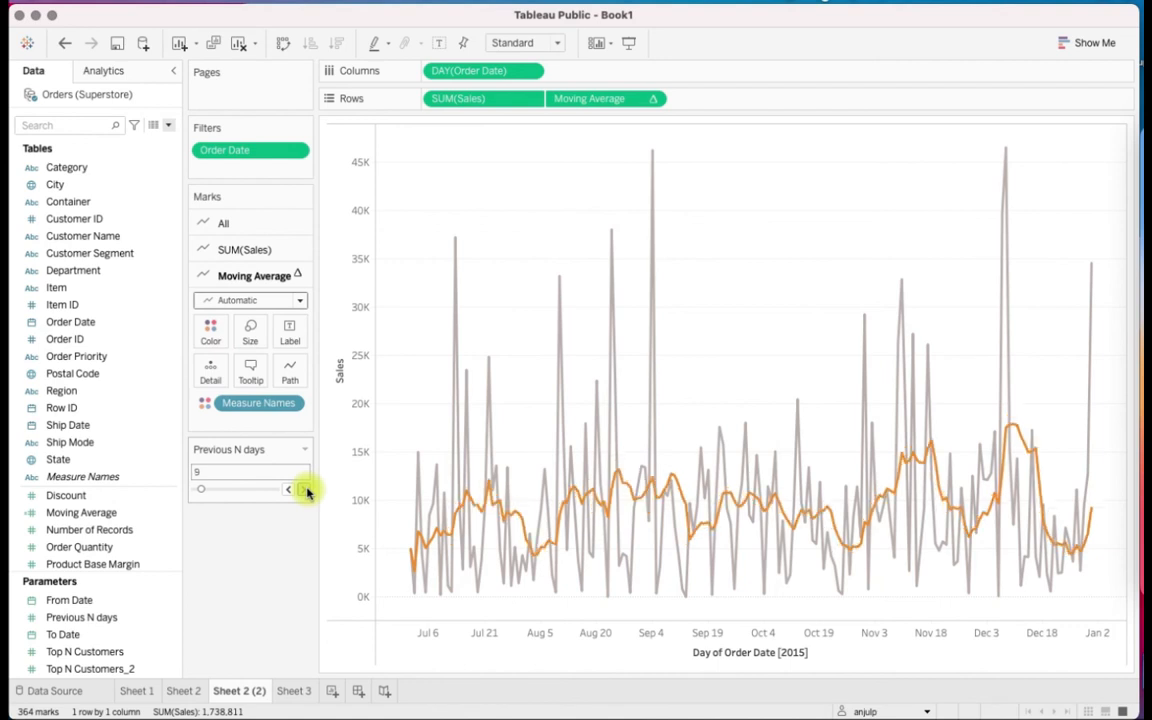
{"action": "left_click", "coordinate": [305, 489]}
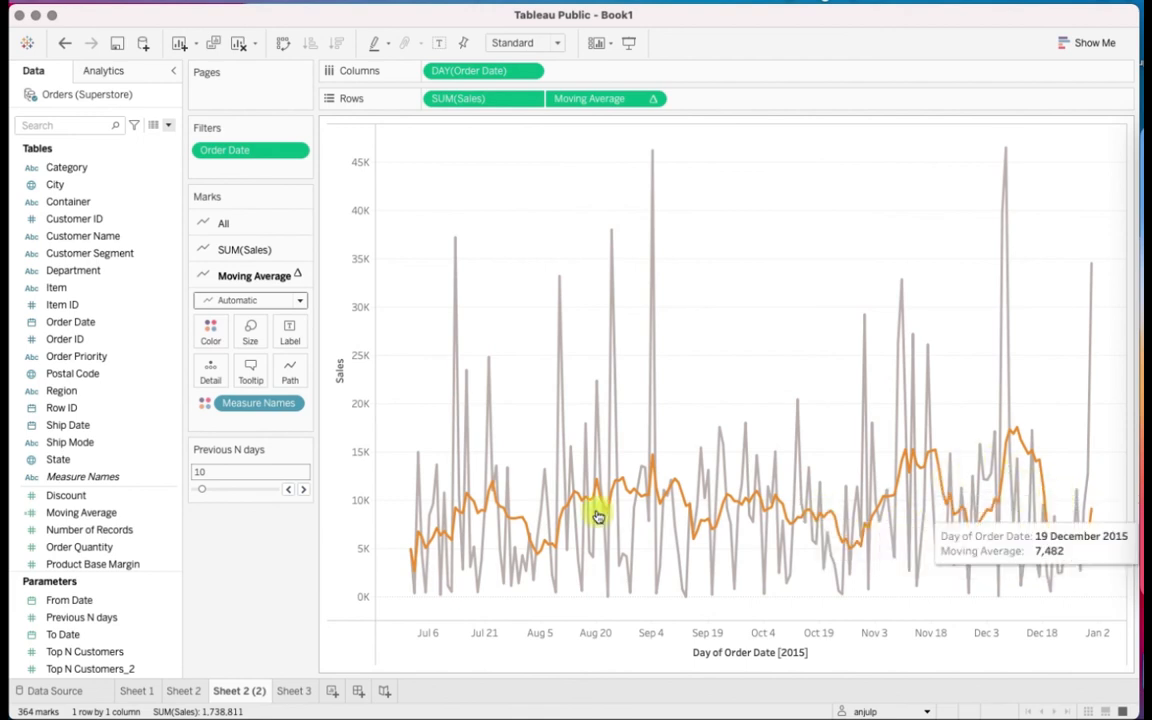
{"action": "left_click", "coordinate": [305, 489]}
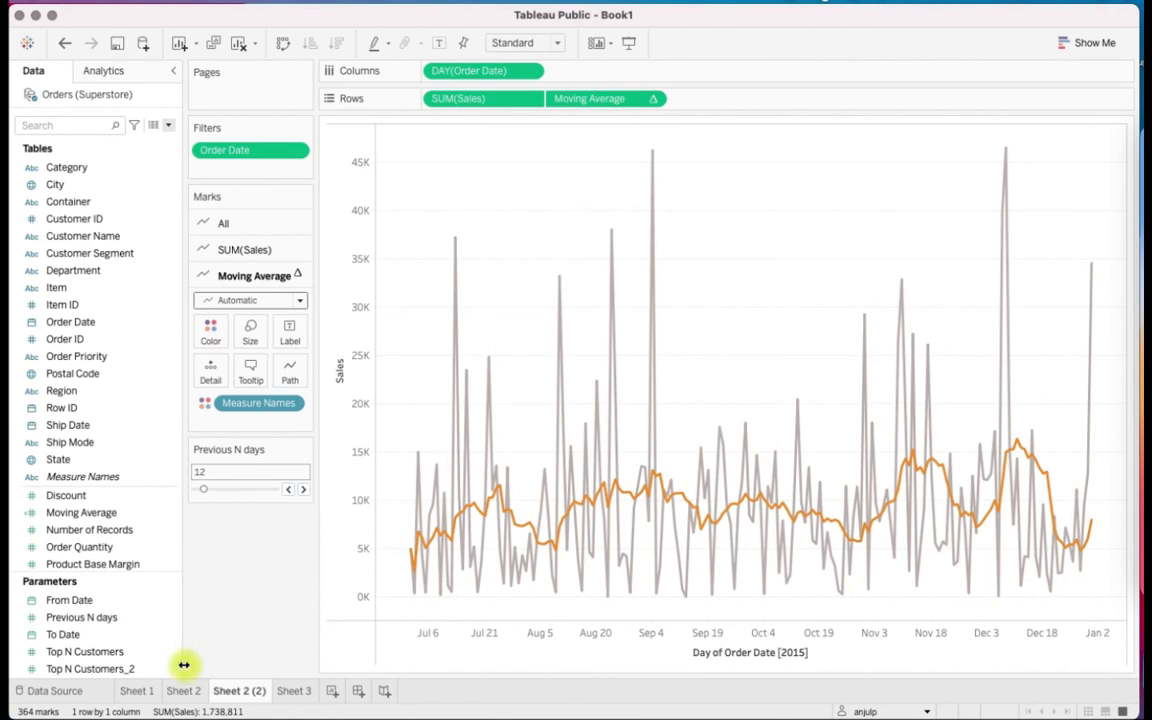
Review the top customers chart on Sheet 1 and the highlighted date band on Sheet 2, and return to Sheet 2 (2)
{"action": "left_click", "coordinate": [131, 693]}
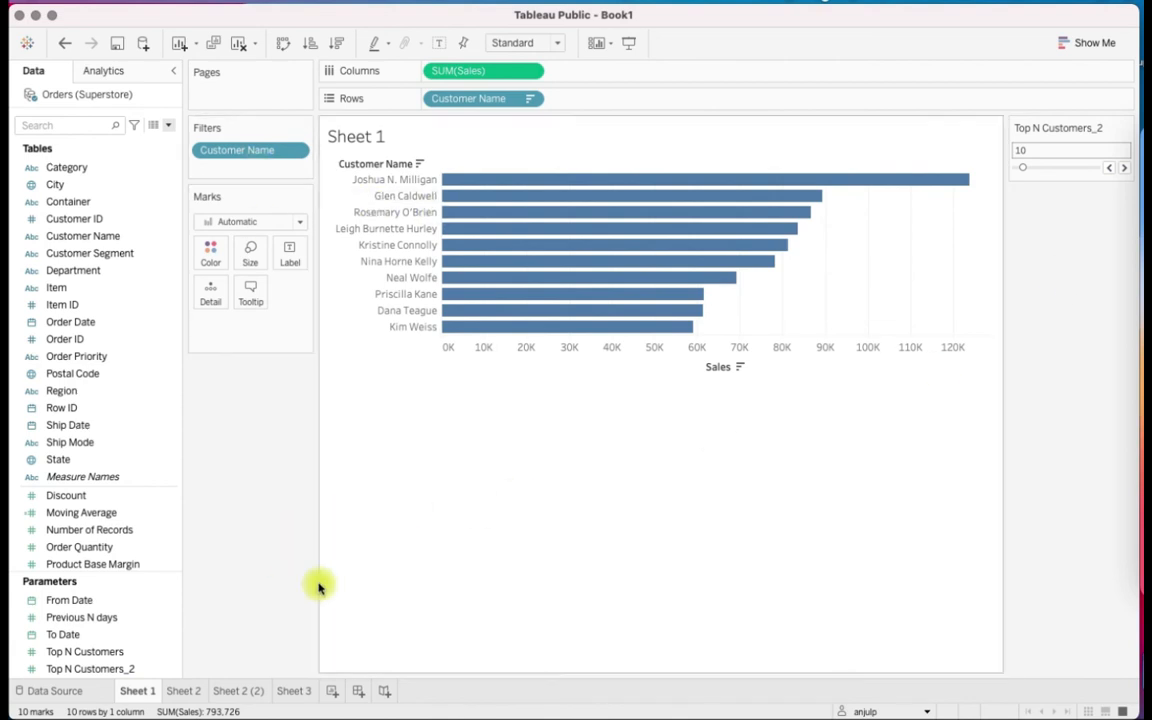
{"action": "left_click", "coordinate": [182, 691]}
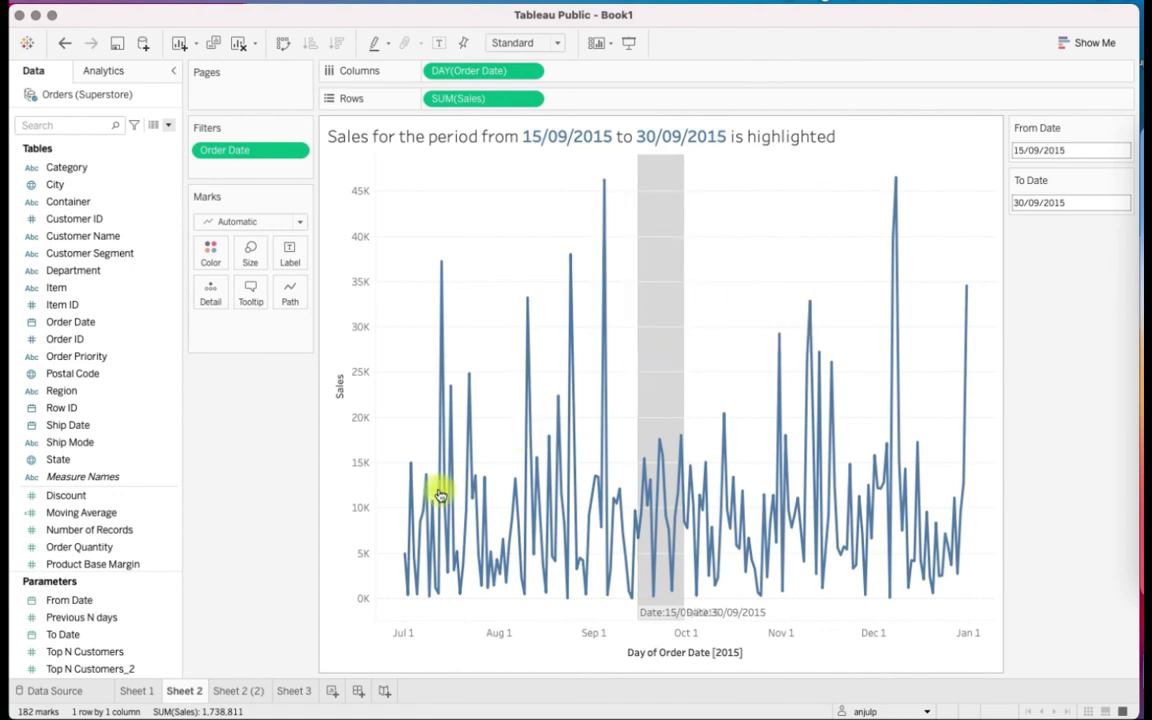
{"action": "left_click", "coordinate": [239, 691]}
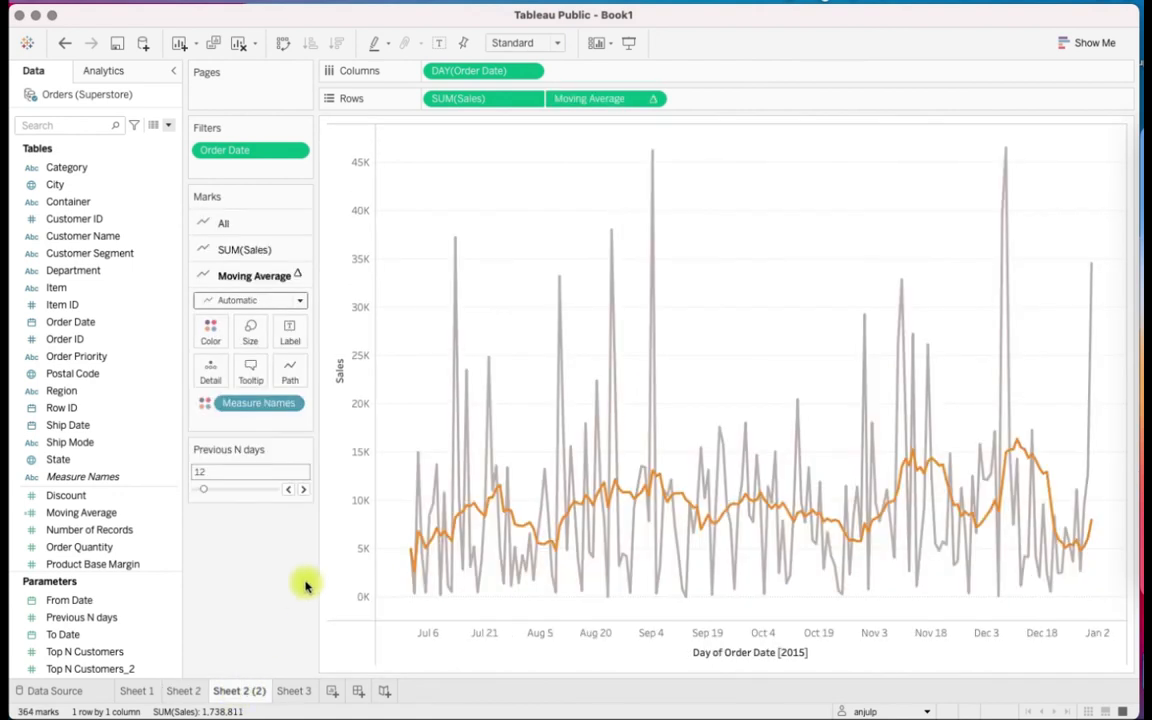